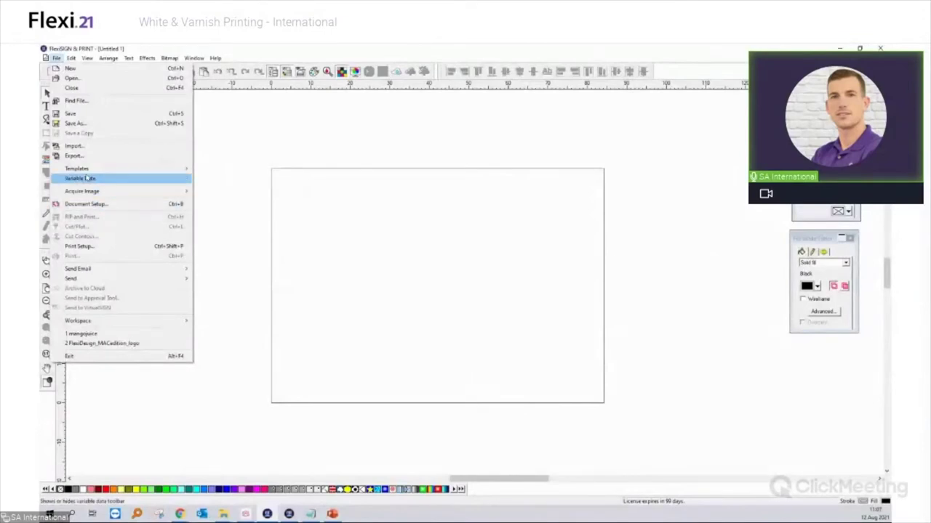
# - Import the FlexiSIGN version of the mangojuice file, place it in the upper part of the page and select its outer contour
pyautogui.click(73, 147)
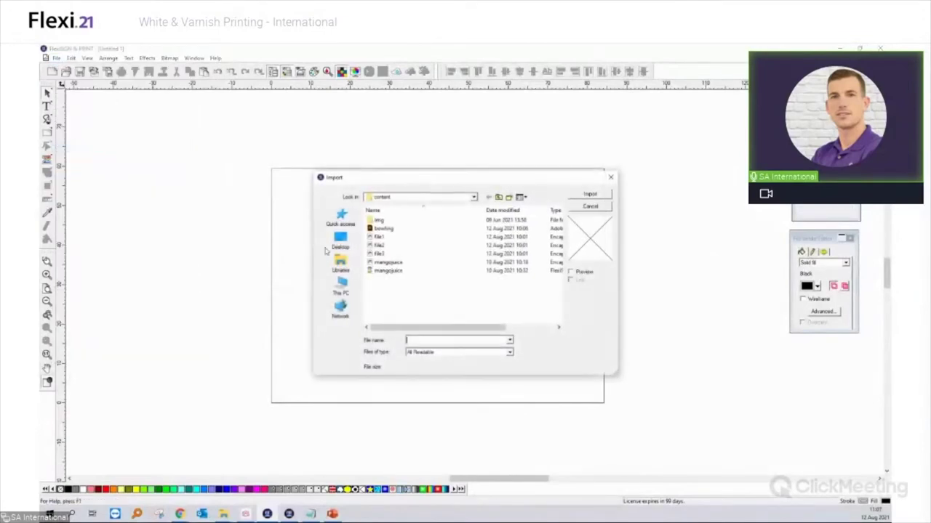
pyautogui.doubleClick(391, 270)
pyautogui.click(365, 209)
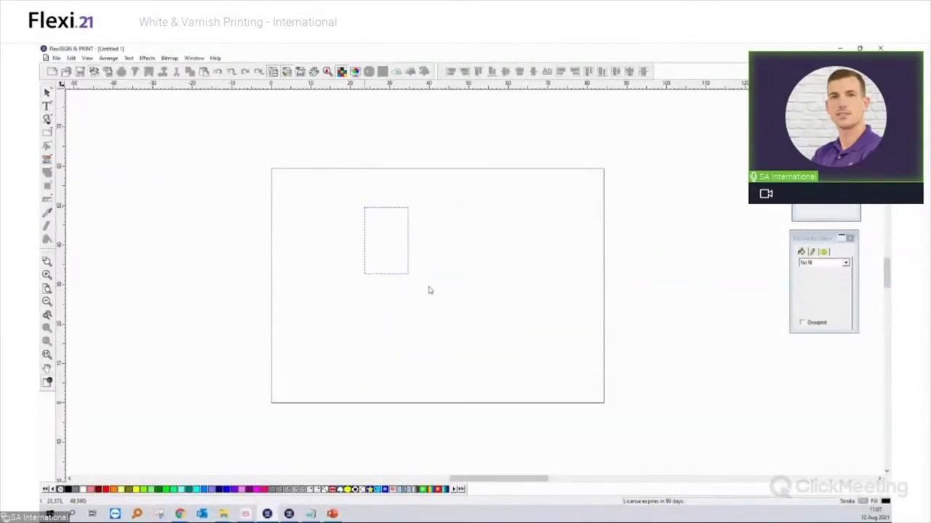
pyautogui.scroll(5, 393, 212)
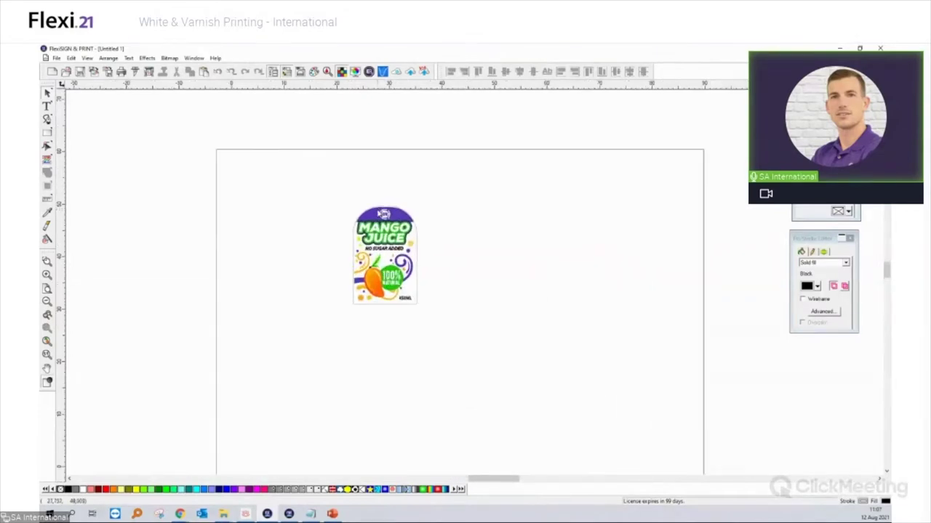
pyautogui.scroll(1, 392, 274)
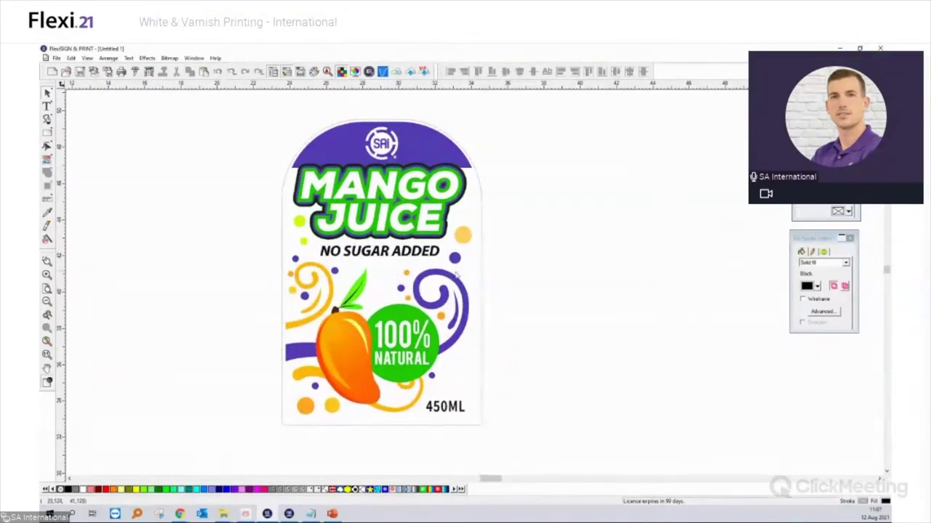
pyautogui.click(482, 246)
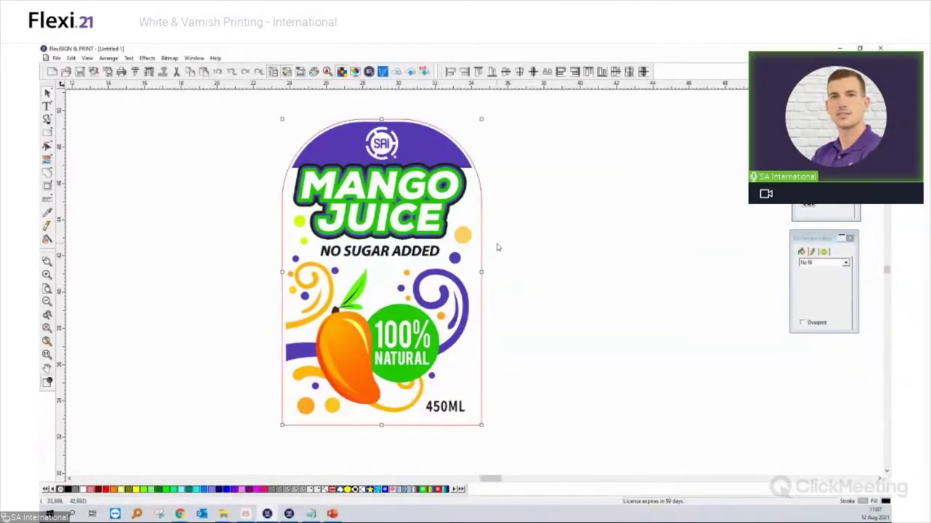
# - Switch to Production Manager and add mangojuice.eps as a job on the VJ-1638UR setup with the default job properties
pyautogui.click(288, 514)
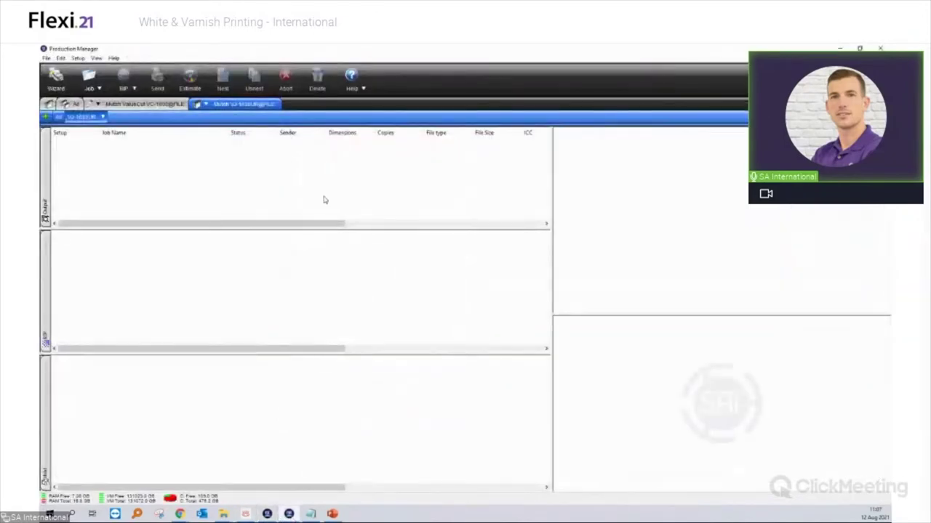
pyautogui.moveTo(271, 228); pyautogui.dragTo(204, 220)
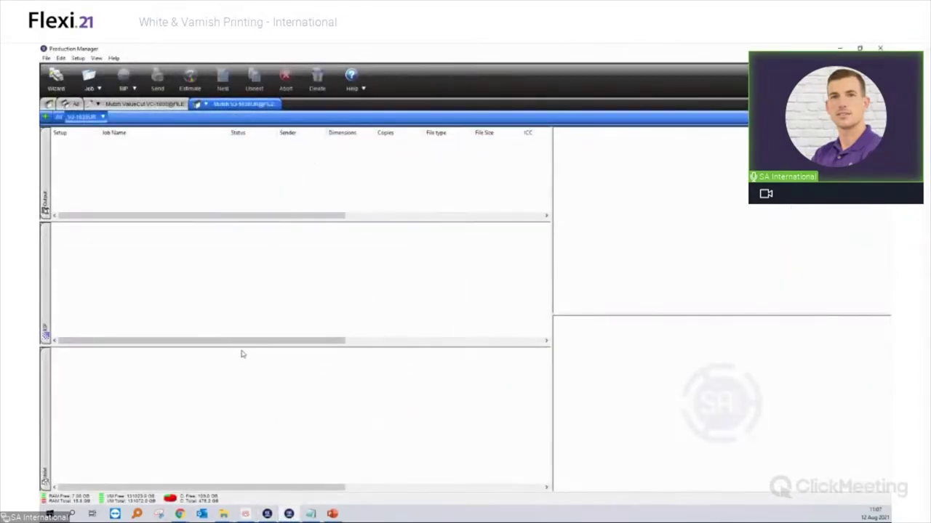
pyautogui.moveTo(238, 341); pyautogui.dragTo(238, 338)
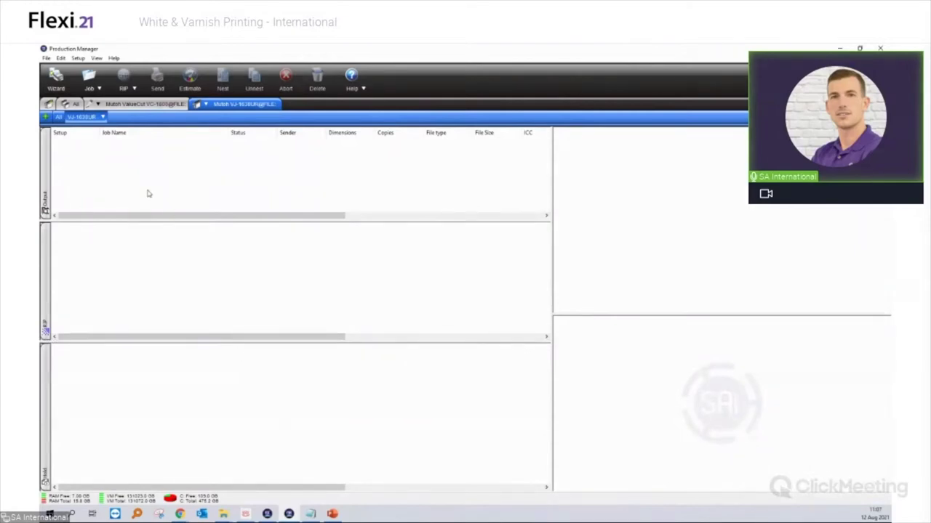
pyautogui.click(90, 80)
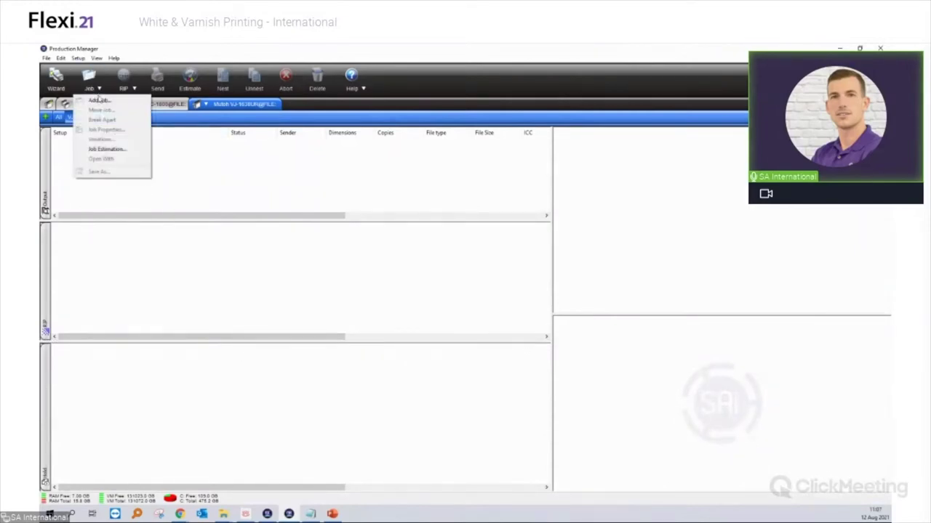
pyautogui.click(330, 353)
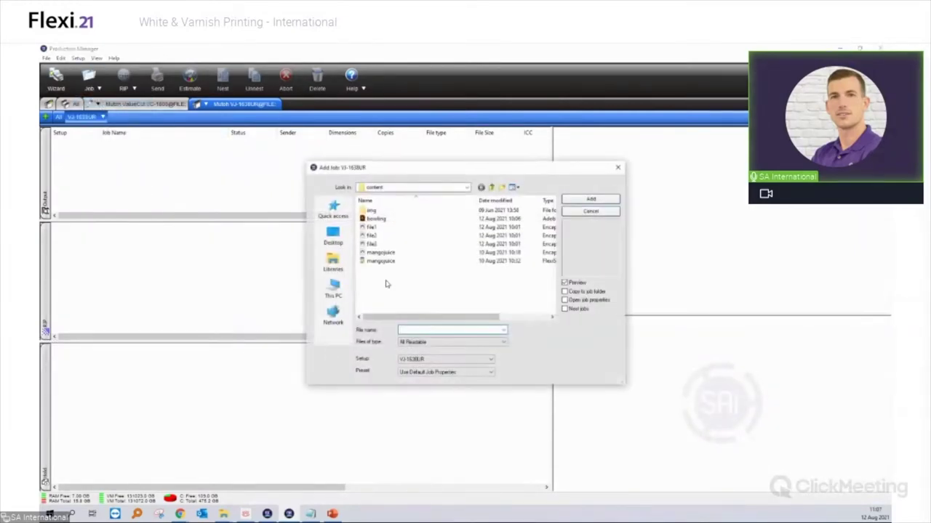
pyautogui.click(381, 252)
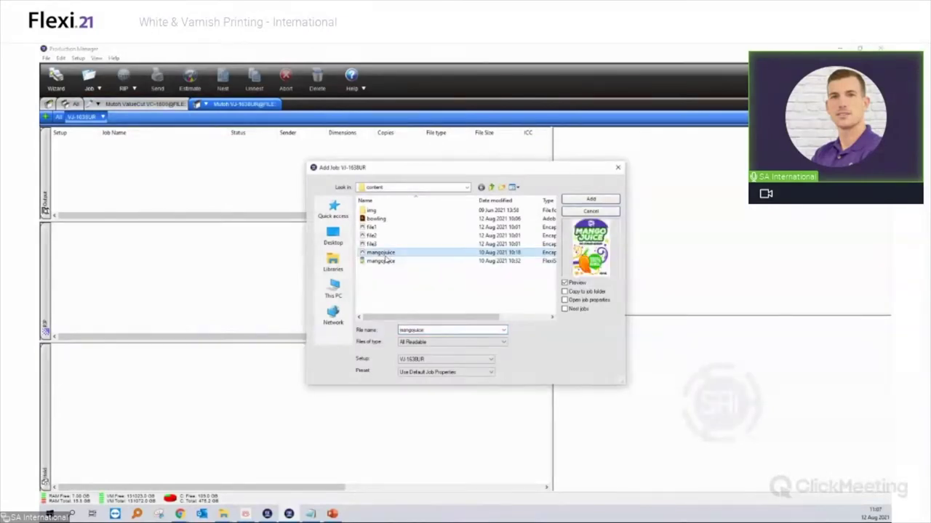
pyautogui.click(599, 200)
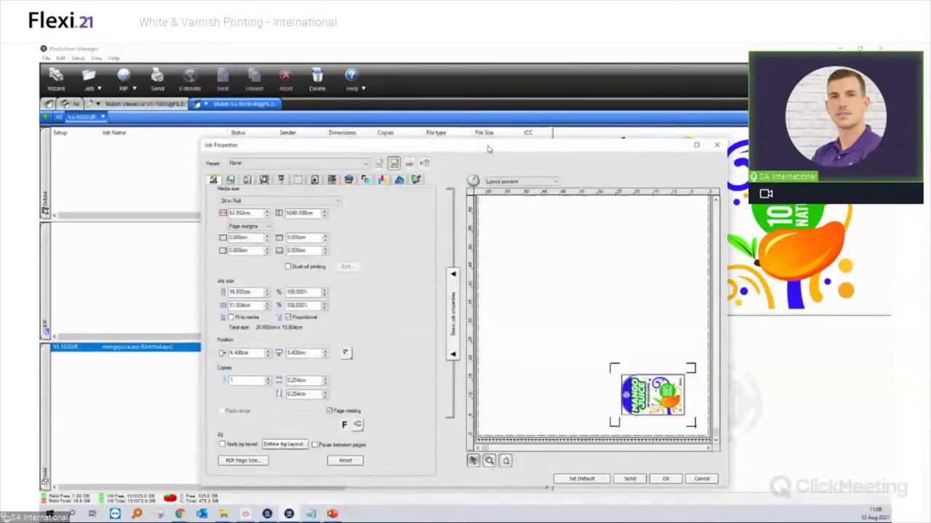
# - View the mango juice job's cut contour preview in its job properties, and return to the layout preview
pyautogui.moveTo(489, 149); pyautogui.dragTo(487, 113)
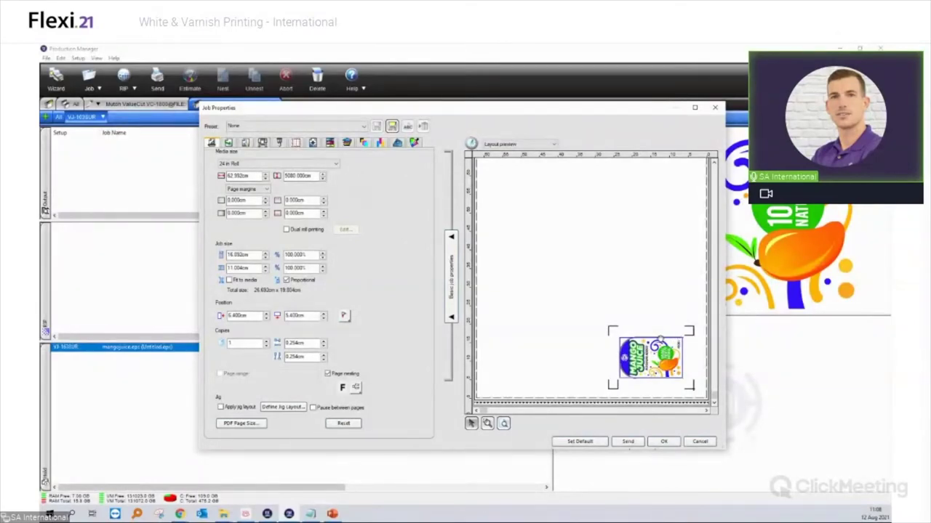
pyautogui.click(510, 144)
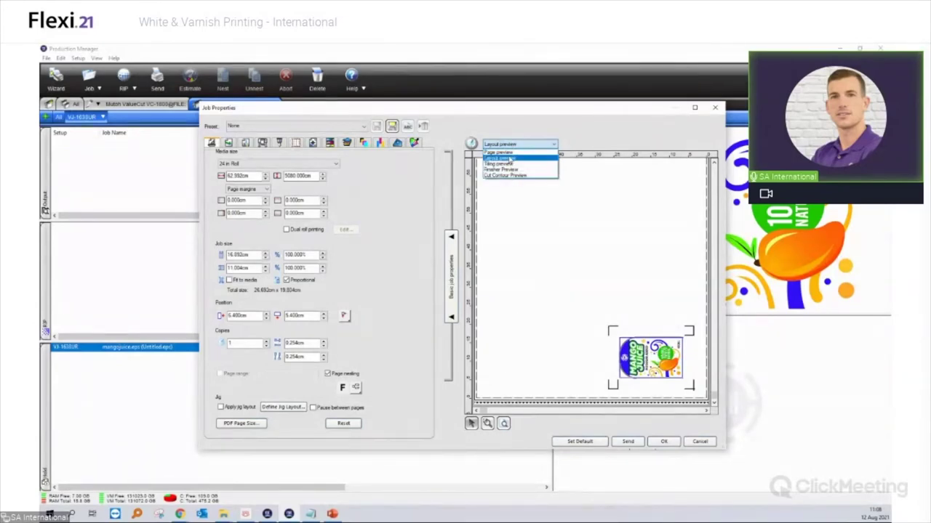
pyautogui.click(503, 176)
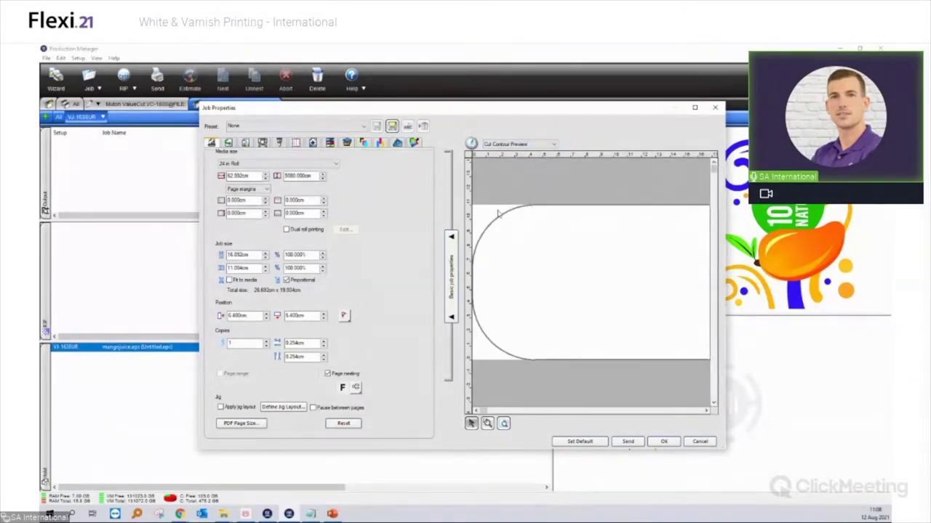
pyautogui.click(528, 145)
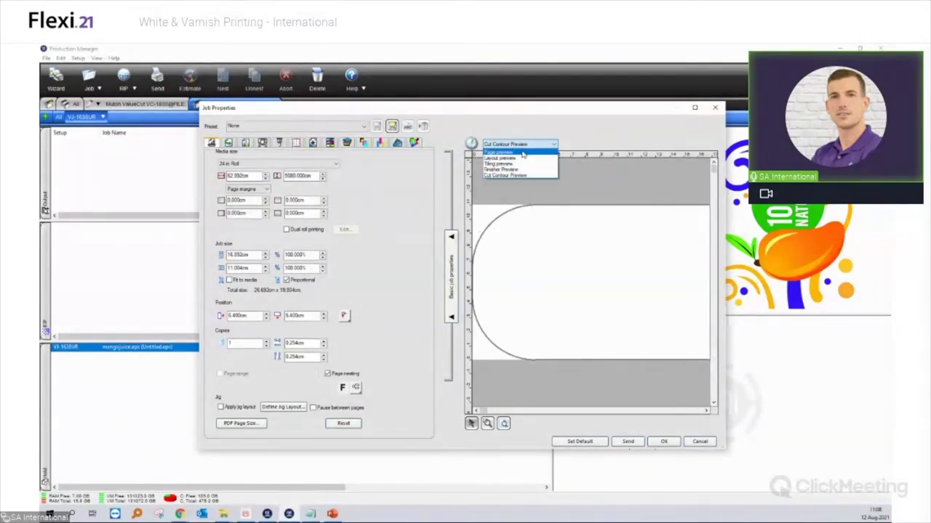
pyautogui.click(523, 159)
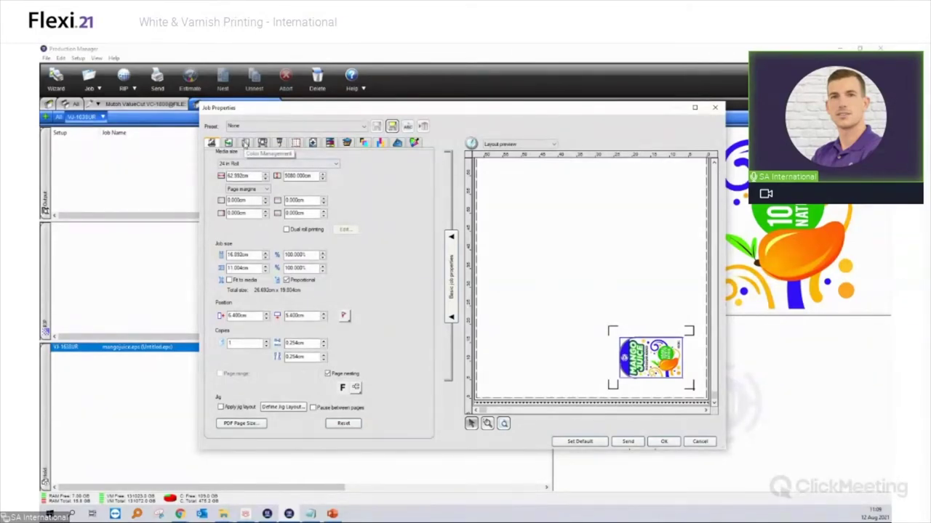
# - Examine the job's color management settings, including the color correction choice and the available color modes
pyautogui.click(245, 142)
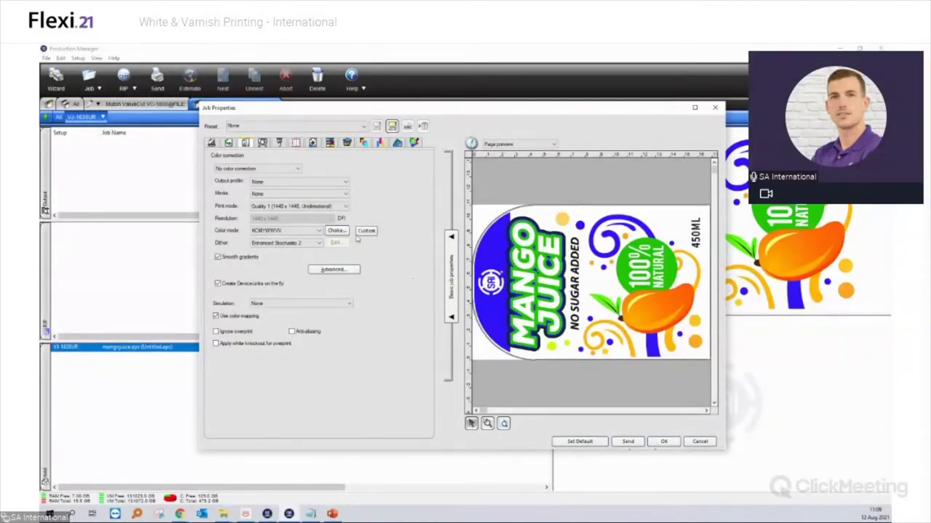
pyautogui.click(280, 168)
pyautogui.click(276, 230)
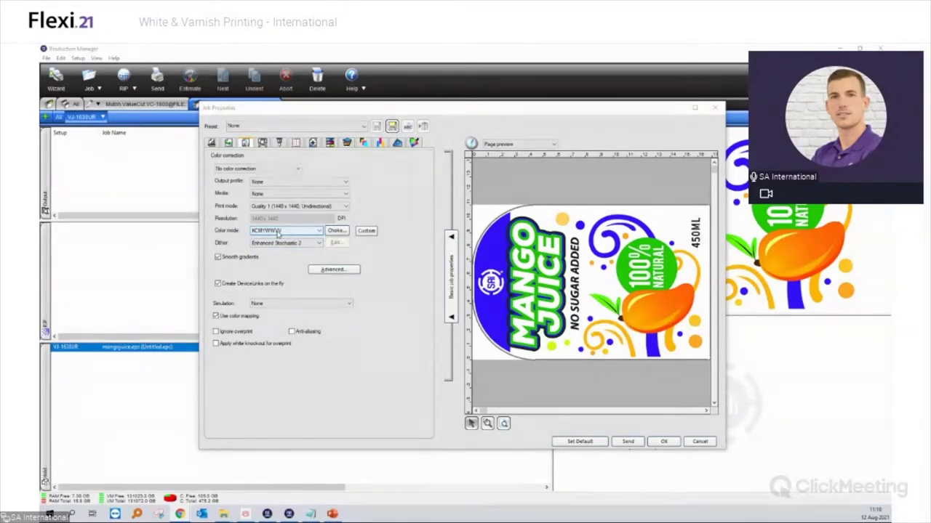
pyautogui.click(278, 232)
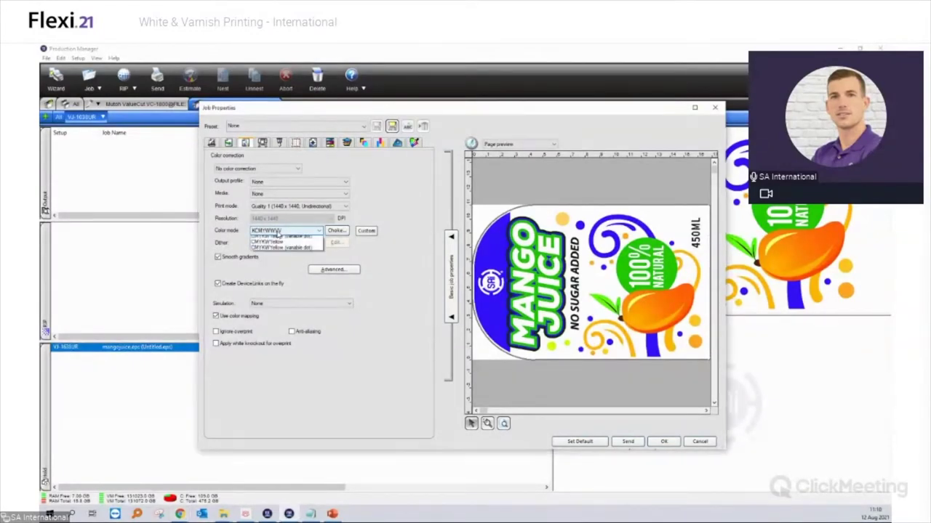
pyautogui.click(278, 232)
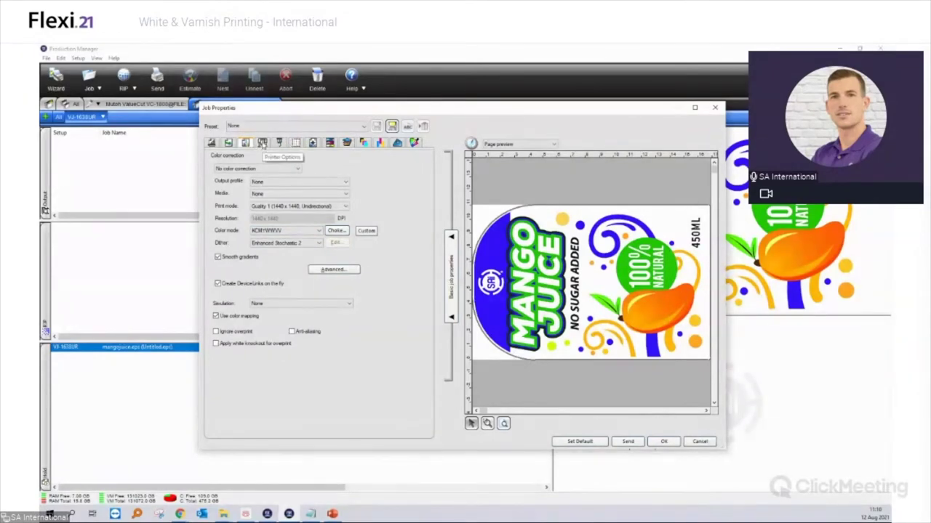
# - Review the job's spot color options in the printer options, examining the modes offered for White 1, and close them unchanged
pyautogui.click(262, 143)
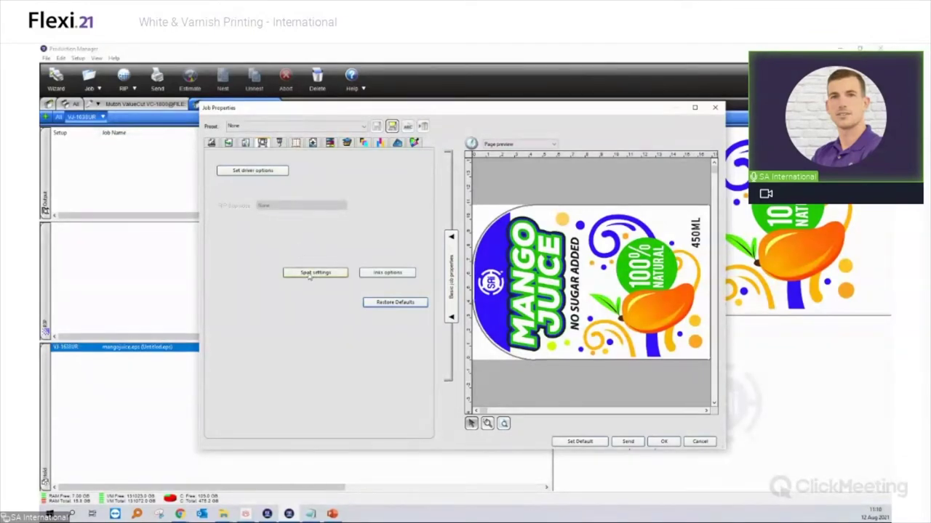
pyautogui.click(311, 275)
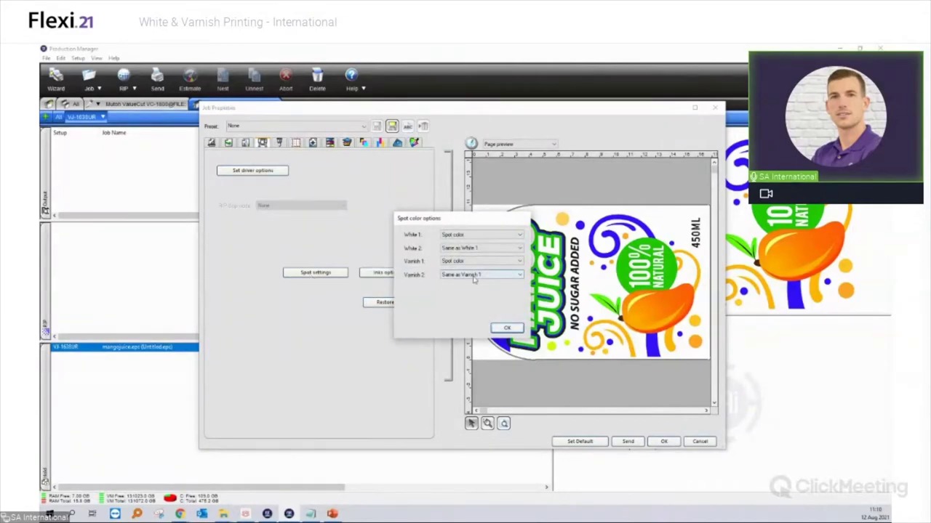
pyautogui.click(480, 237)
pyautogui.click(464, 236)
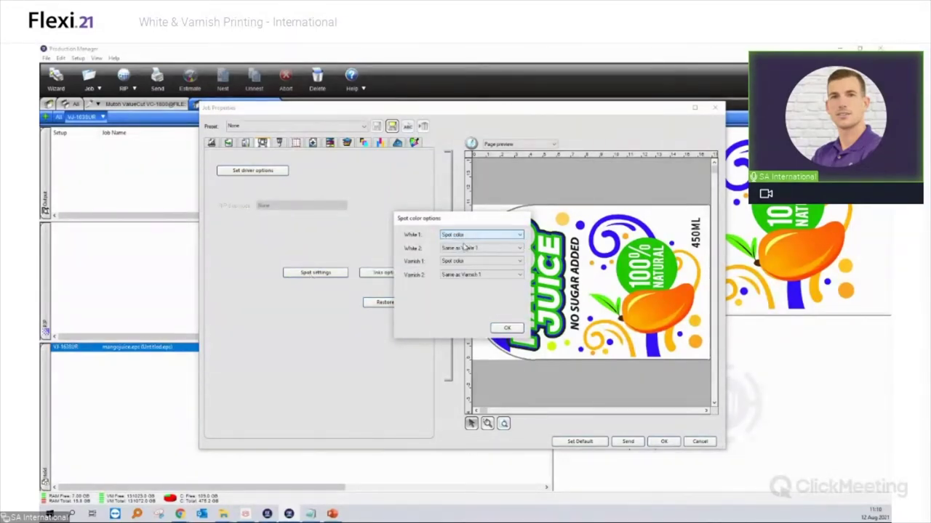
pyautogui.click(461, 236)
pyautogui.click(462, 237)
pyautogui.click(462, 275)
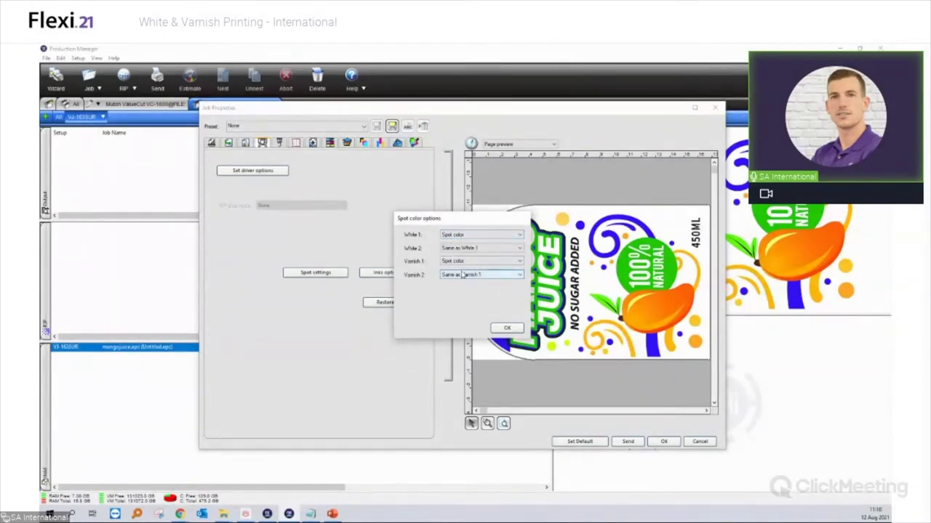
pyautogui.click(472, 236)
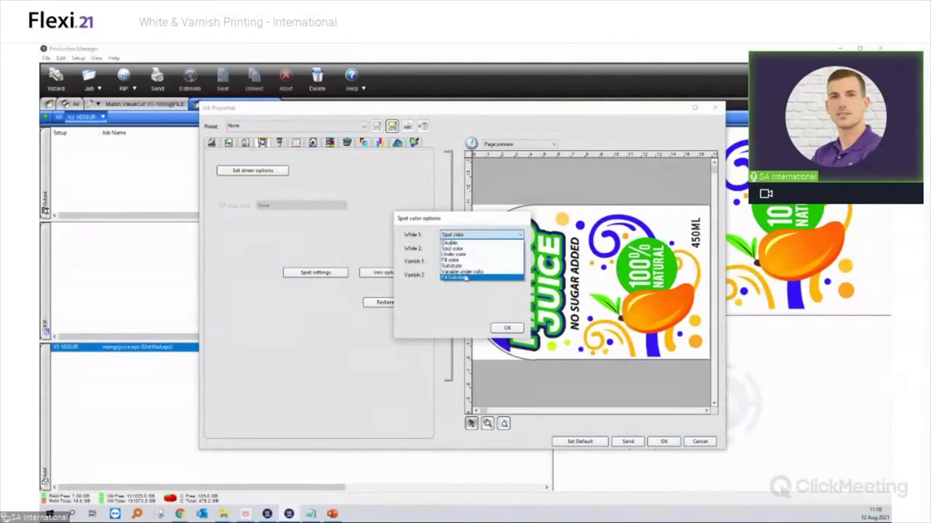
pyautogui.click(472, 236)
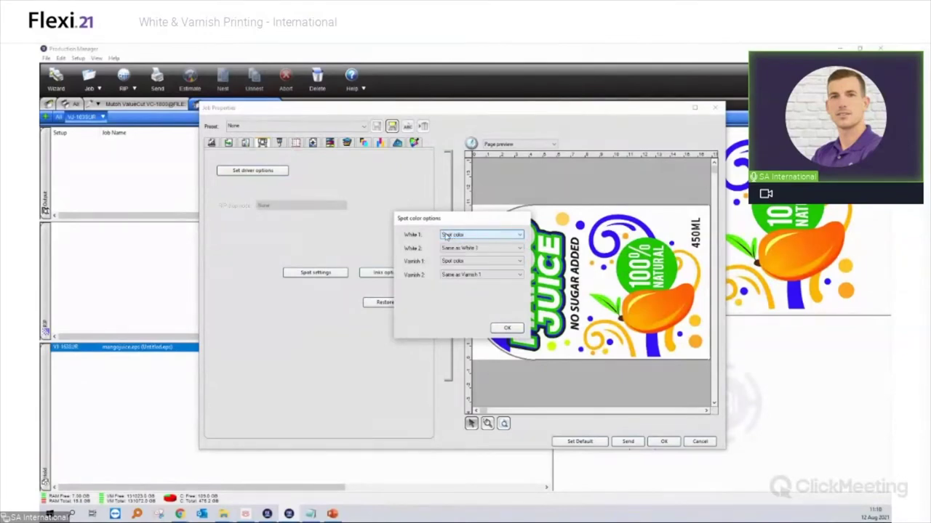
pyautogui.click(507, 328)
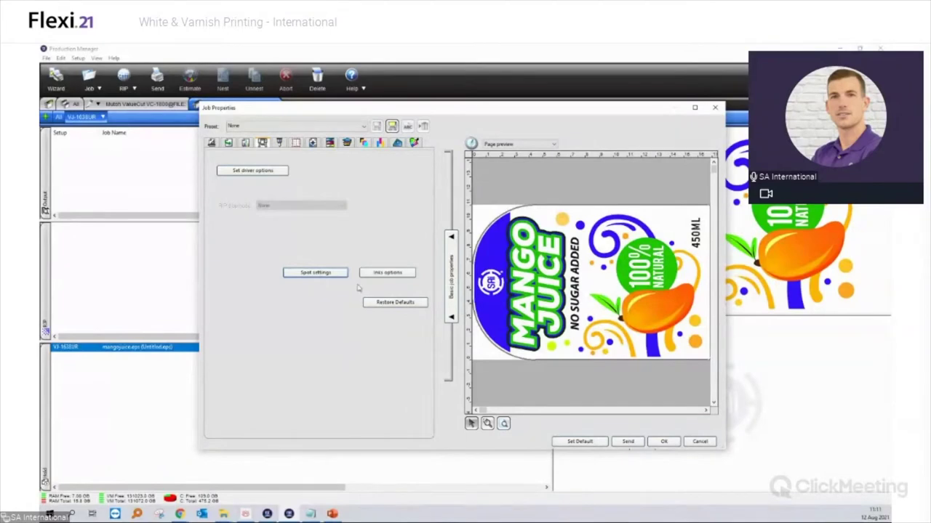
# - In the spot color options, set White 1 and White 2 to Under color and Varnish 1 and Varnish 2 to Substrate
pyautogui.click(316, 273)
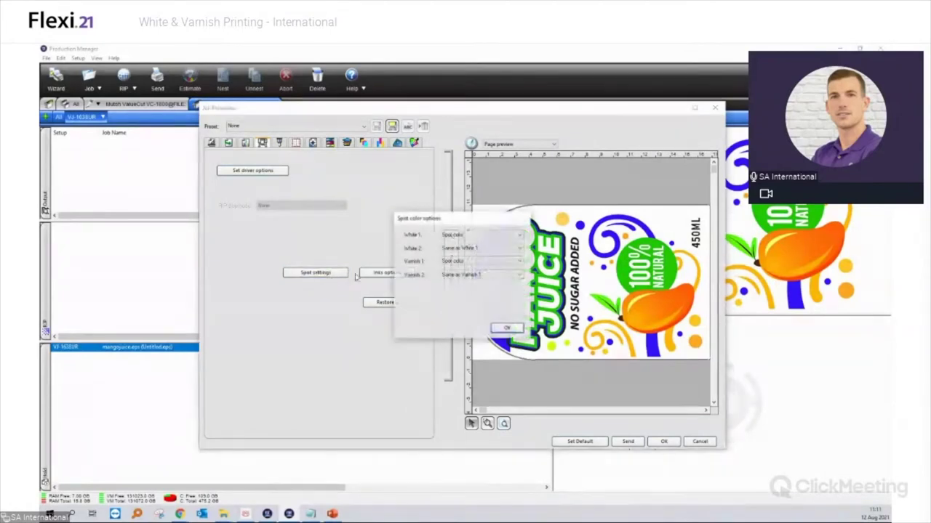
pyautogui.click(461, 236)
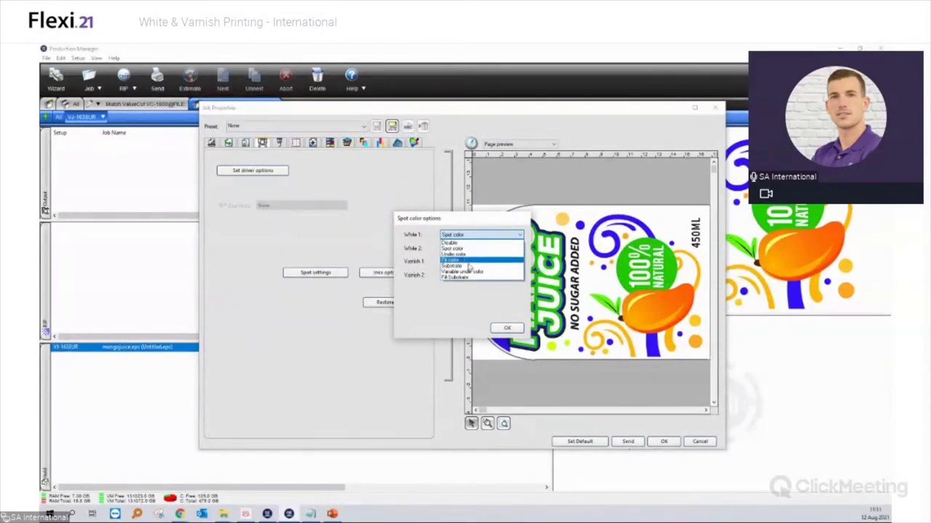
pyautogui.click(462, 255)
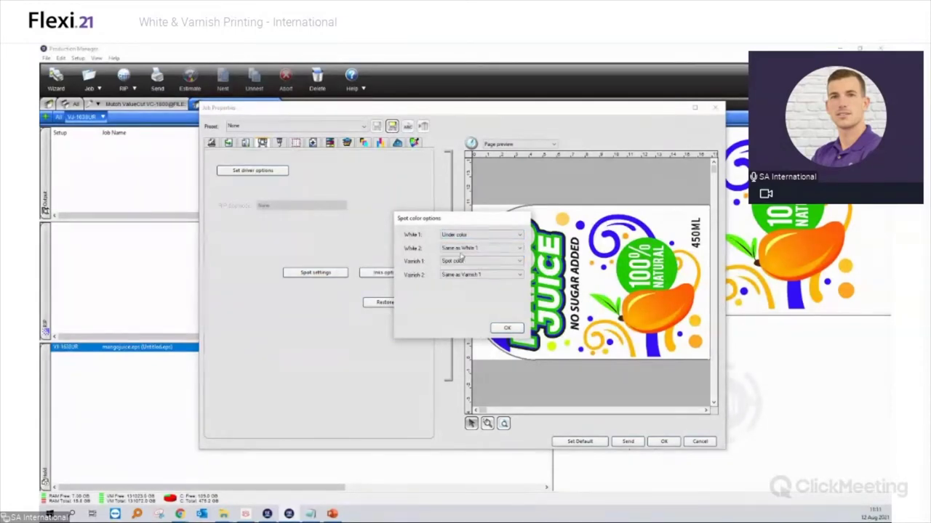
pyautogui.click(462, 249)
pyautogui.click(463, 268)
pyautogui.click(465, 261)
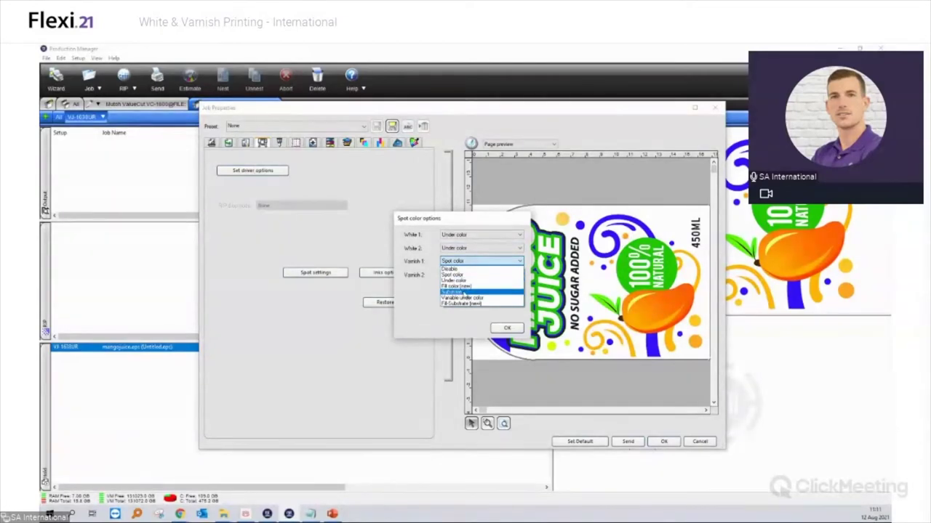
pyautogui.click(463, 292)
pyautogui.click(466, 275)
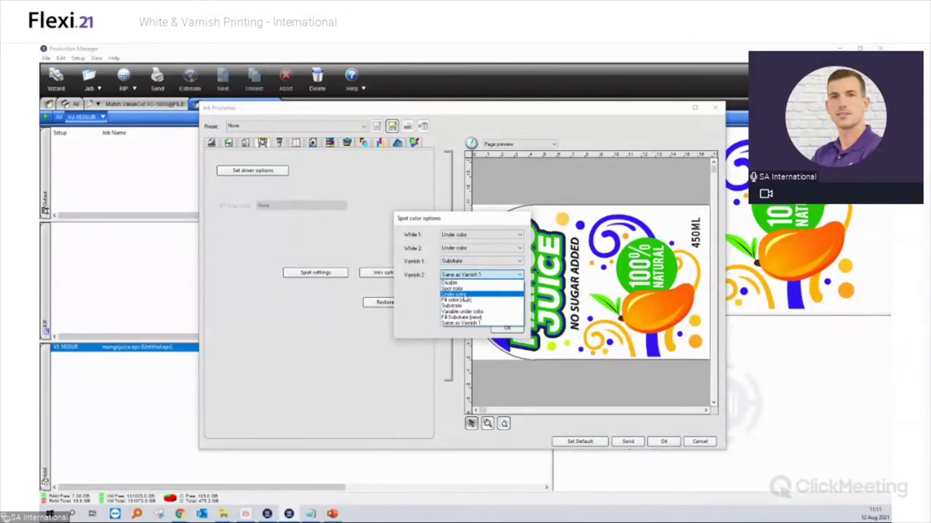
pyautogui.click(457, 305)
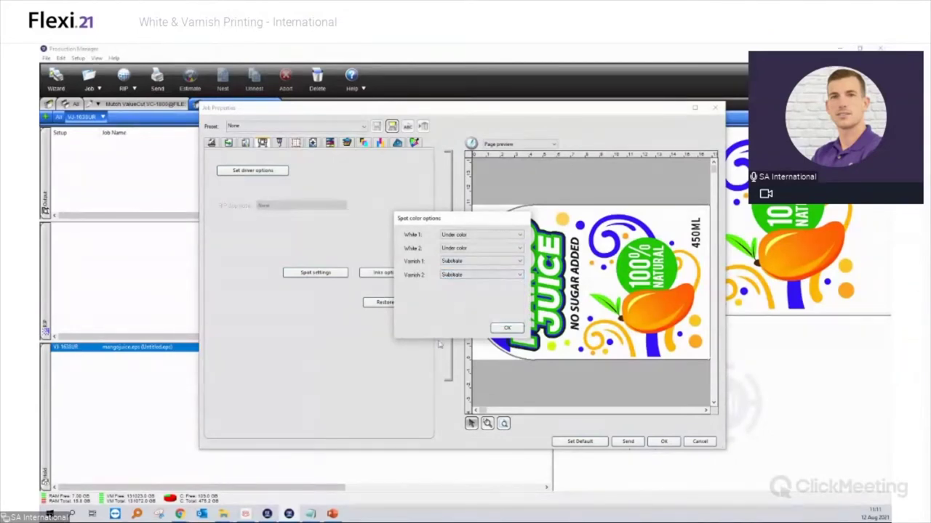
pyautogui.click(507, 329)
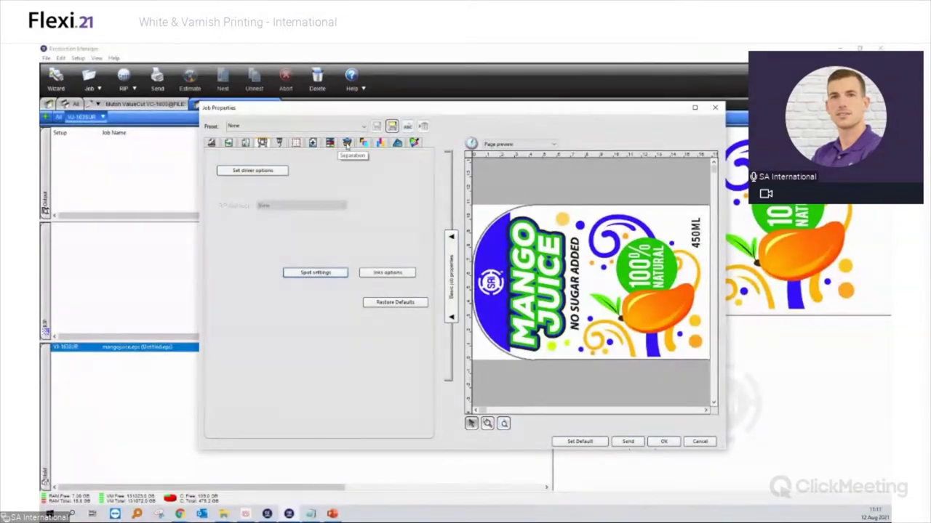
# - Preview the label's Cyan, Magenta, Yellow and Black output channels one after another in the job properties
pyautogui.click(365, 143)
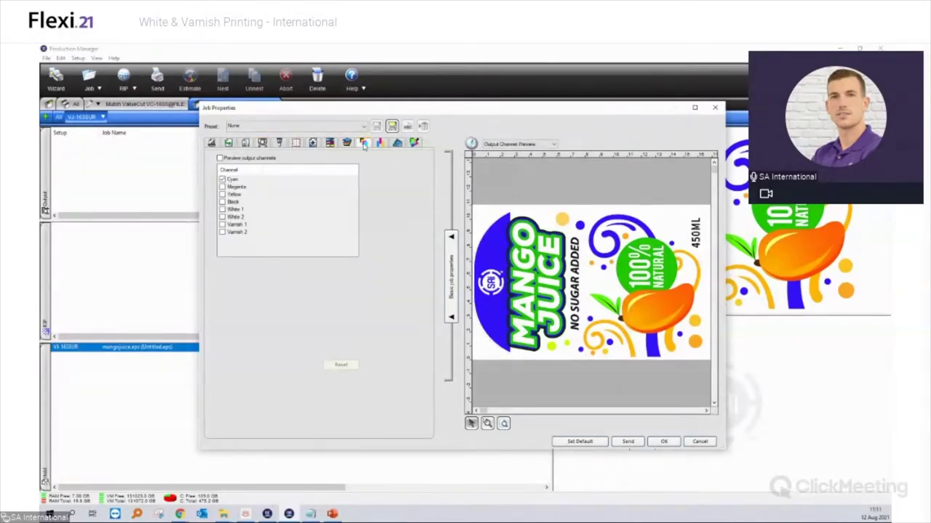
pyautogui.click(239, 160)
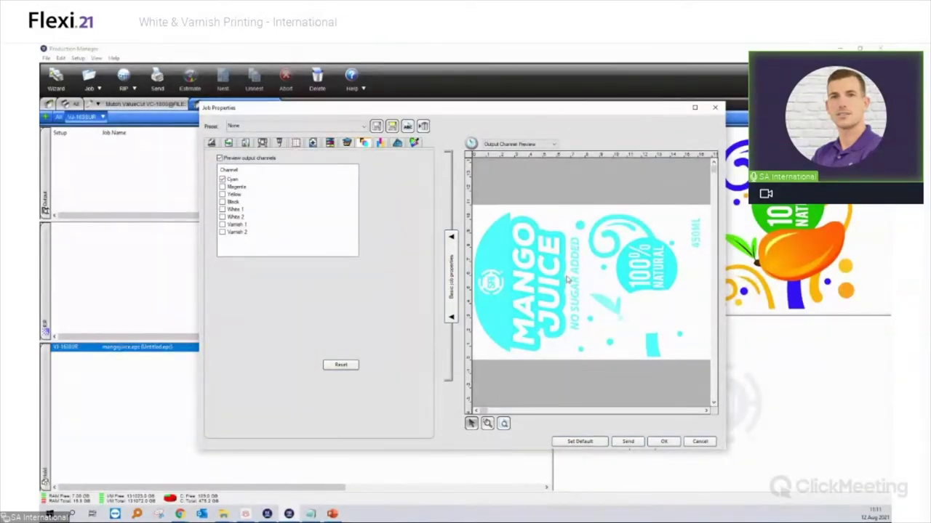
pyautogui.click(222, 187)
pyautogui.click(223, 180)
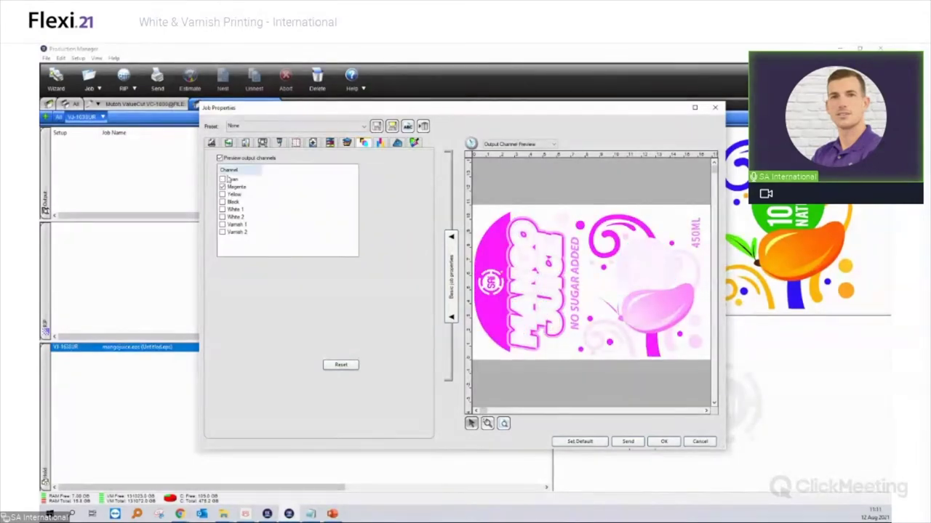
pyautogui.click(222, 179)
pyautogui.click(222, 179)
pyautogui.click(222, 195)
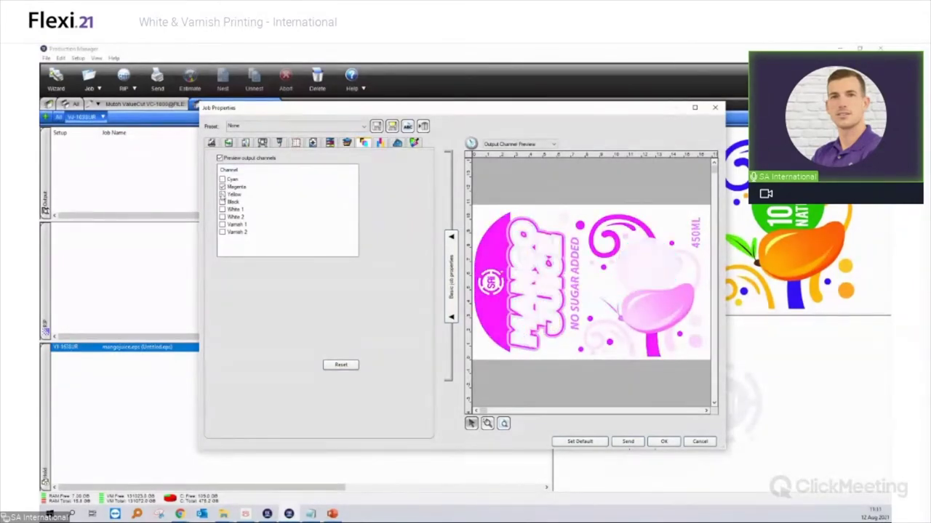
pyautogui.click(222, 187)
pyautogui.click(222, 195)
pyautogui.click(222, 202)
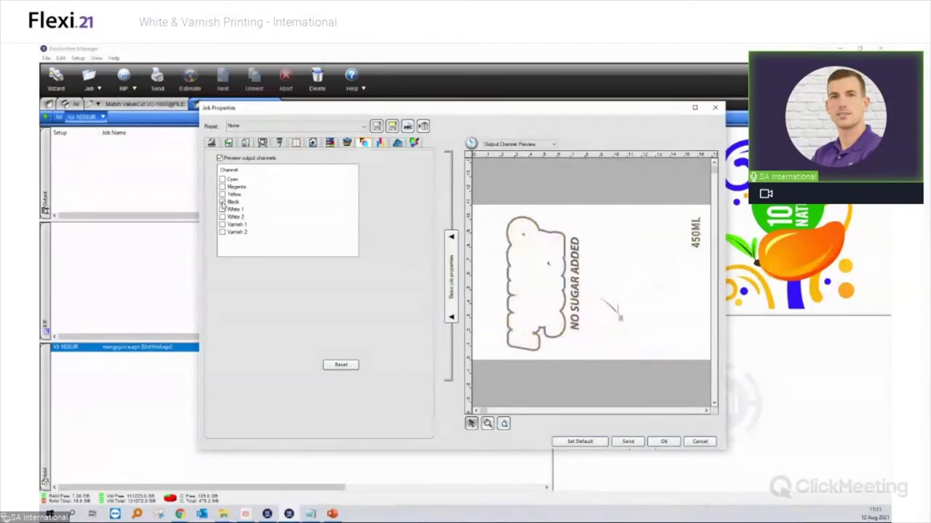
pyautogui.click(222, 203)
# - Preview the White 1, White 2 and Varnish 1 output channels individually, ending with Varnish 1 unchecked
pyautogui.click(222, 209)
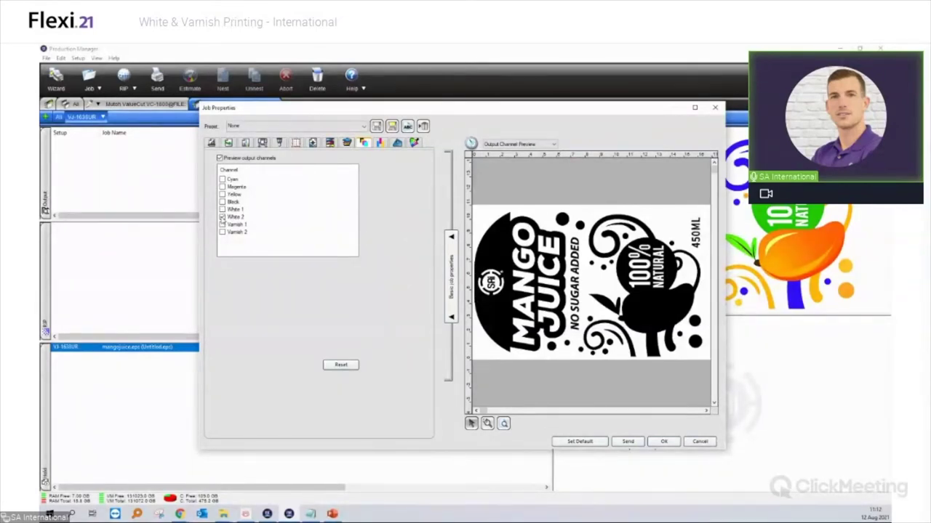
pyautogui.click(222, 224)
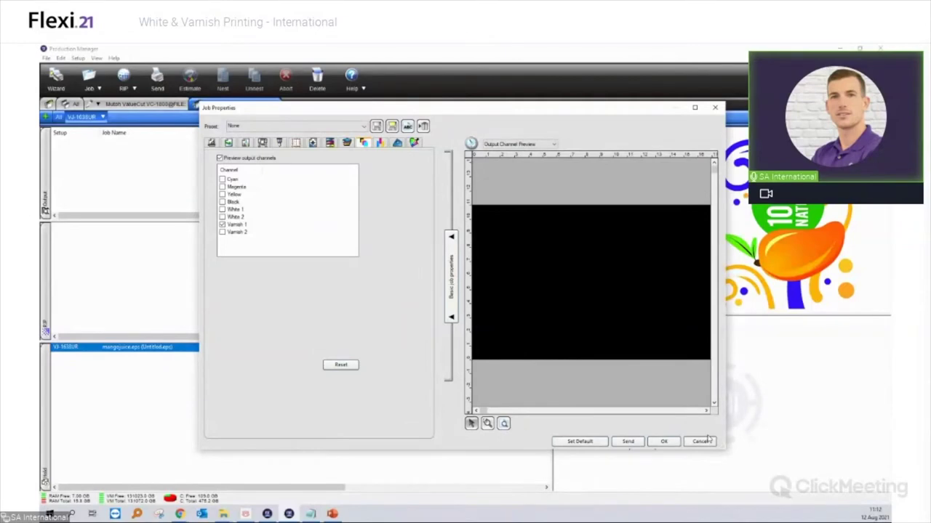
pyautogui.click(232, 225)
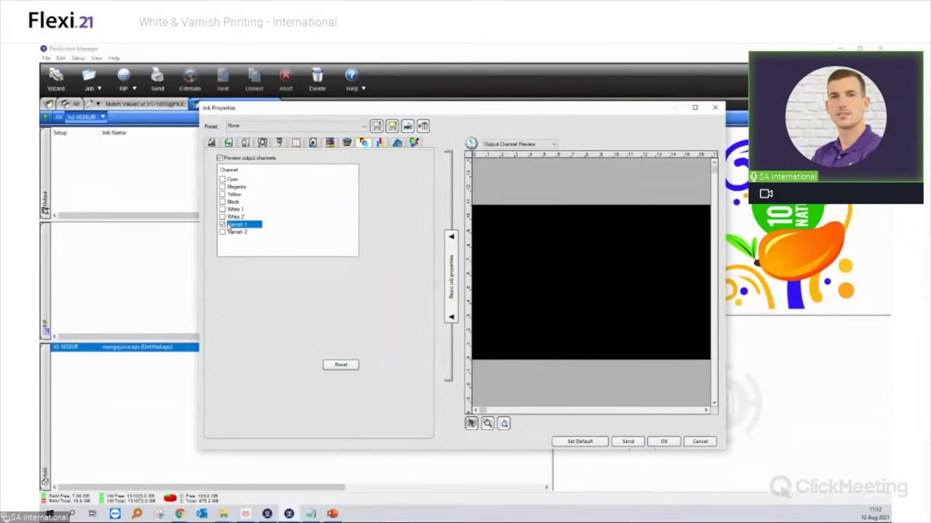
pyautogui.click(222, 225)
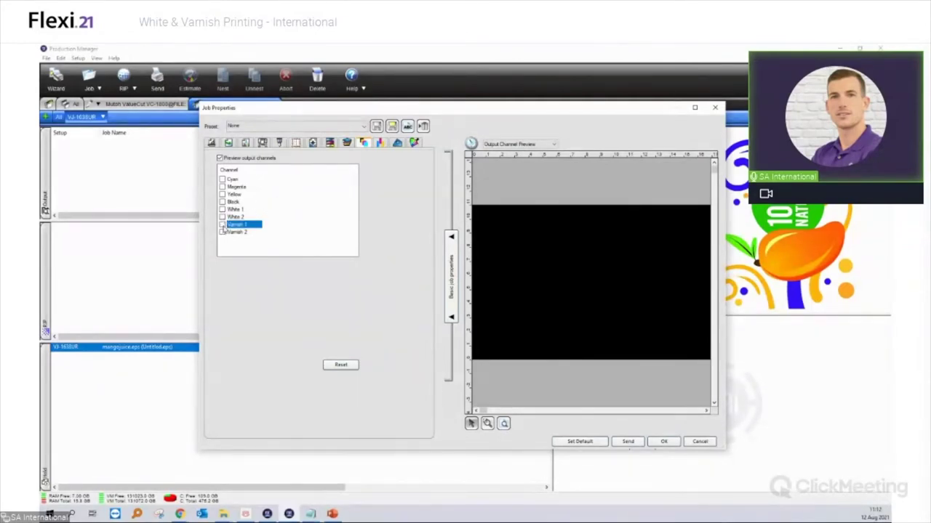
# - In the spot color options, set both White 1 and White 2 to Variable under color
pyautogui.click(261, 142)
pyautogui.click(313, 271)
pyautogui.click(462, 235)
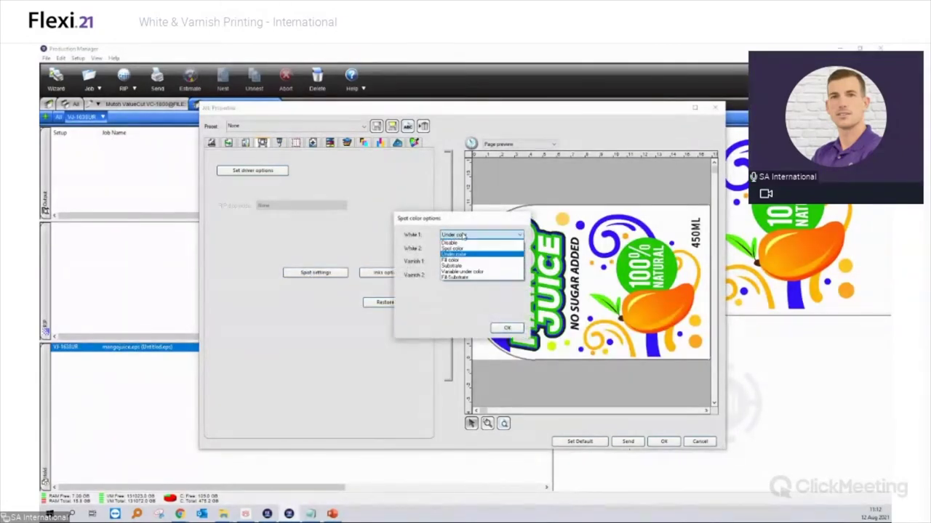
pyautogui.click(463, 271)
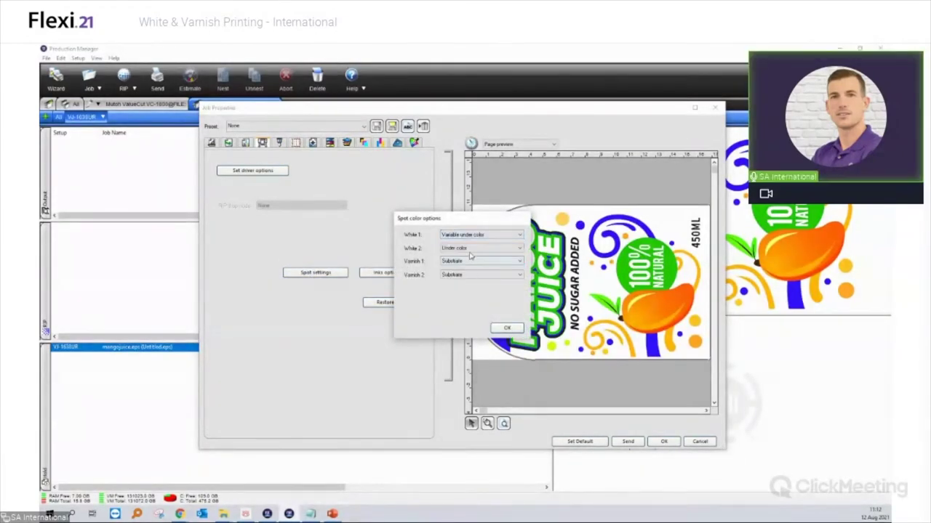
pyautogui.click(469, 248)
pyautogui.click(465, 285)
pyautogui.click(505, 328)
# - Preview the White 1 output channel with the variable under color setting, and close the job properties
pyautogui.click(363, 143)
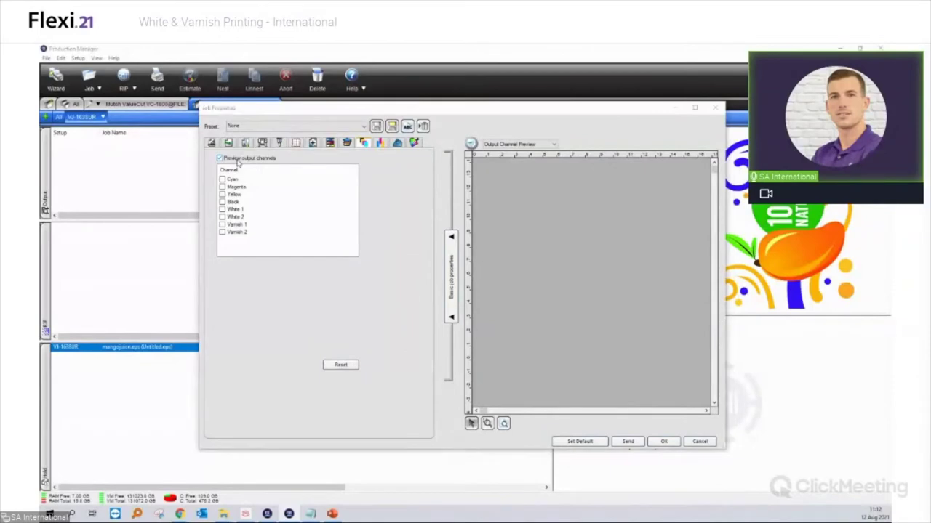
pyautogui.click(231, 210)
pyautogui.click(222, 210)
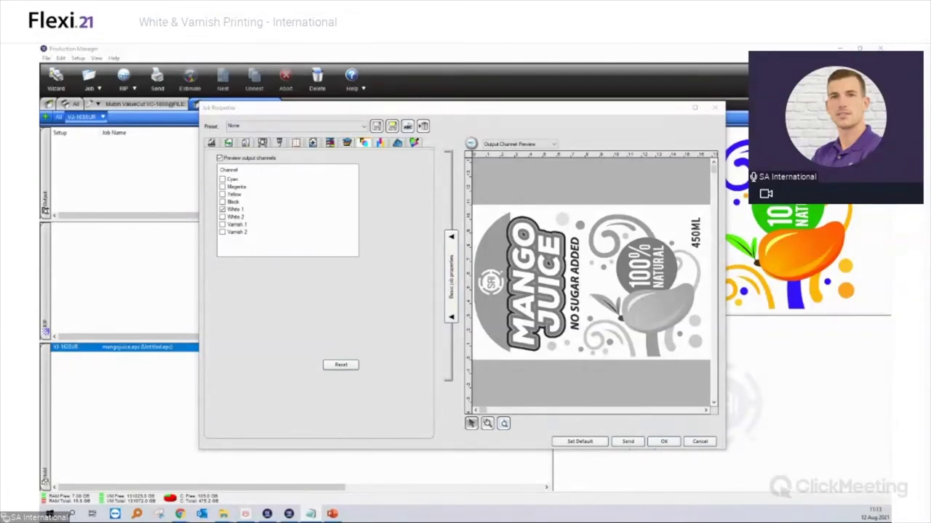
pyautogui.click(630, 448)
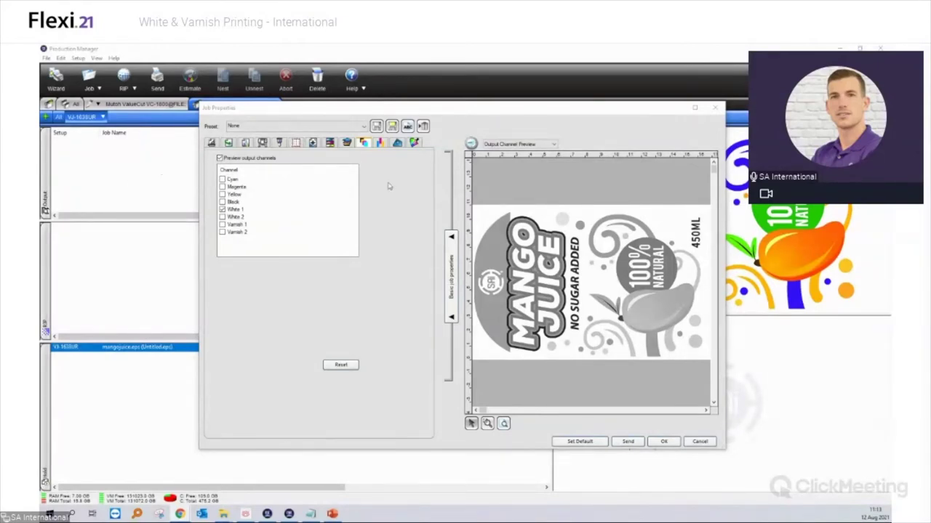
pyautogui.click(715, 110)
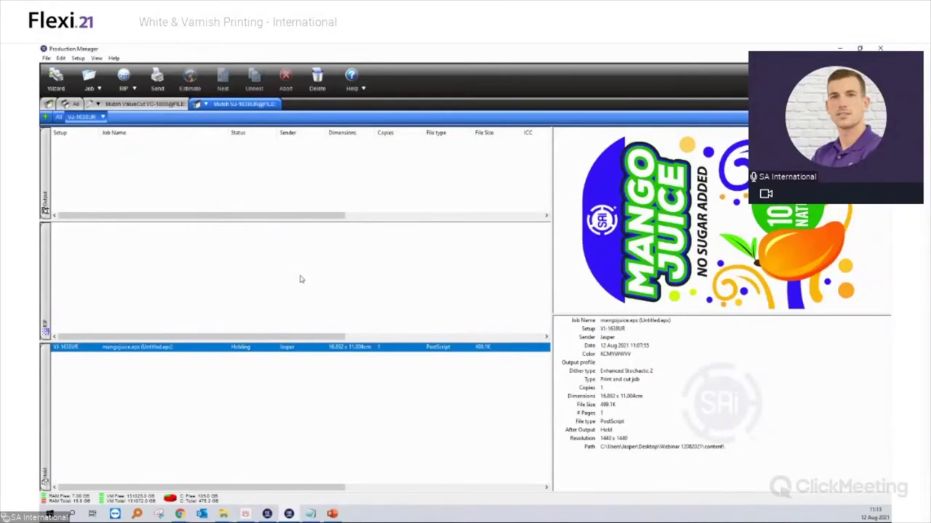
# - Switch from Production Manager to the mango juice label design in FlexiSIGN & PRINT
pyautogui.click(334, 378)
pyautogui.click(315, 350)
pyautogui.click(339, 441)
pyautogui.click(268, 513)
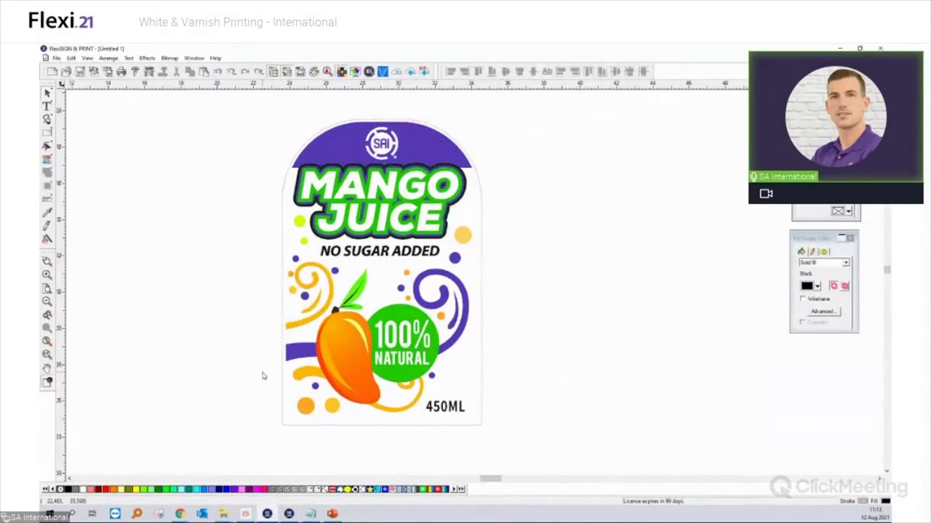
pyautogui.scroll(-2, 263, 376)
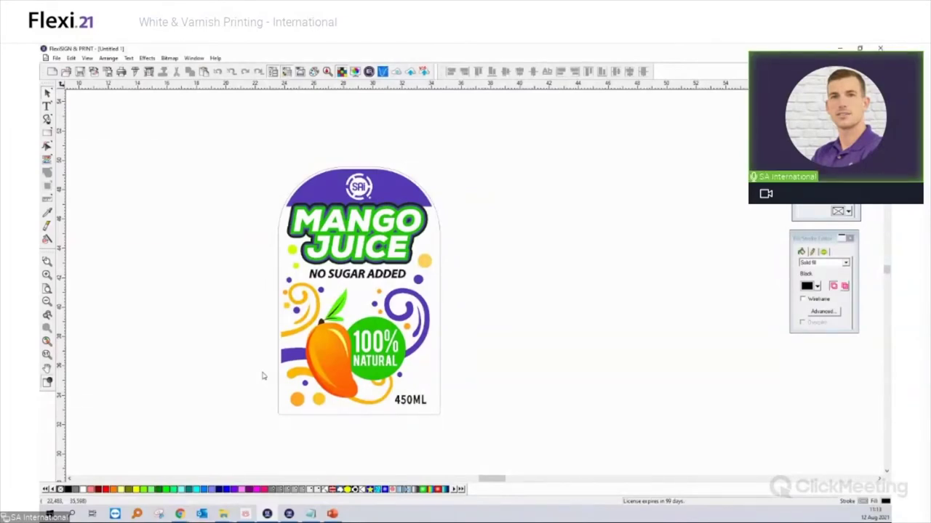
# - Select the mango juice label and examine the underbase and finisher effects available for it
pyautogui.click(381, 350)
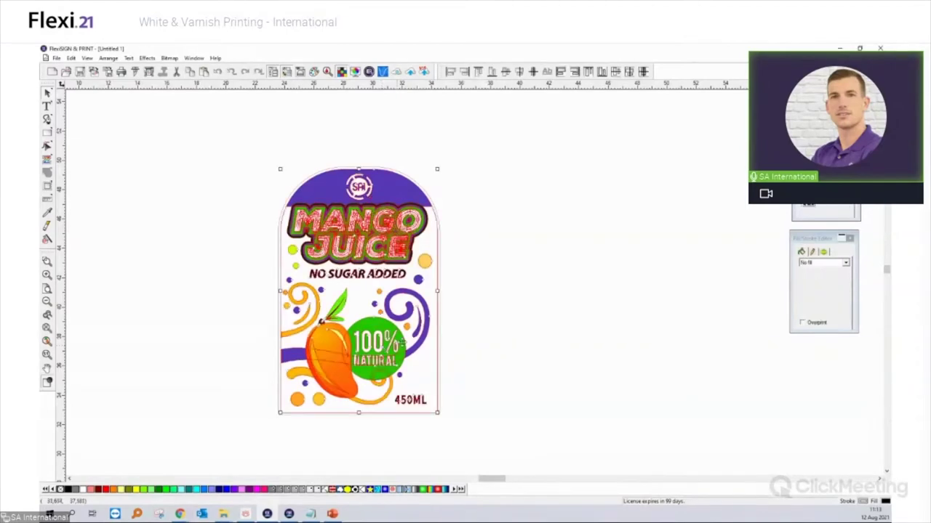
pyautogui.click(537, 324)
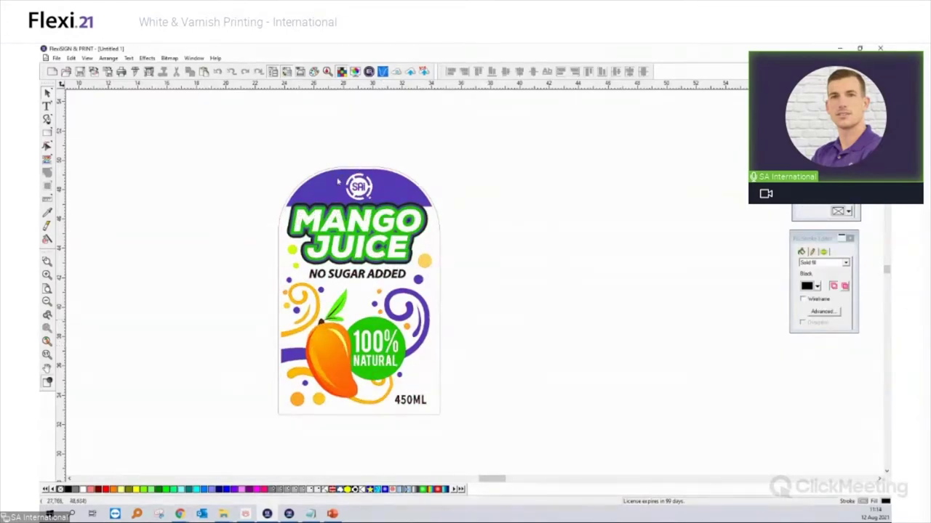
pyautogui.click(325, 206)
pyautogui.click(148, 58)
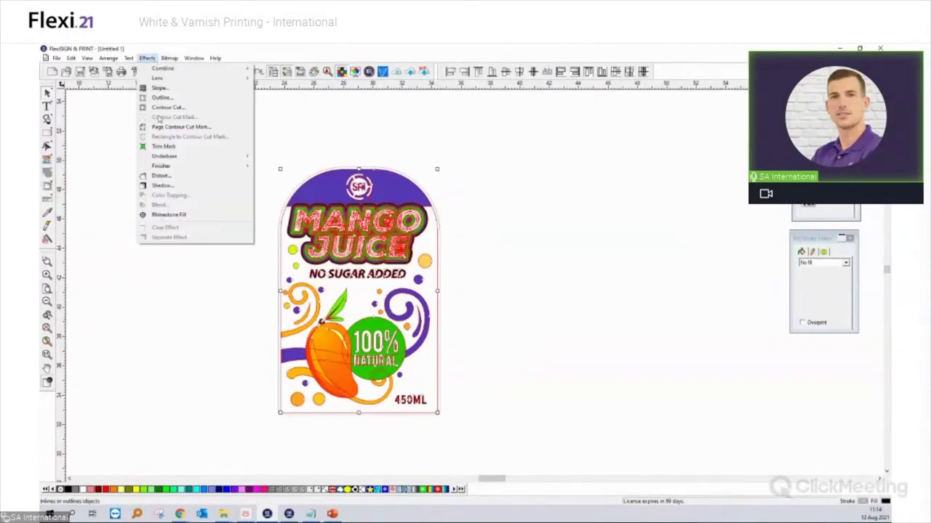
pyautogui.moveTo(163, 160)
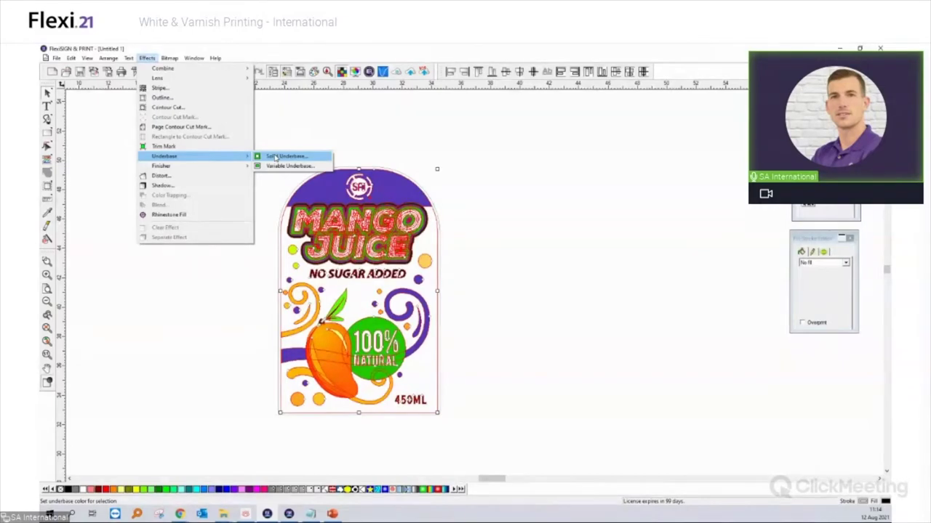
pyautogui.moveTo(224, 166)
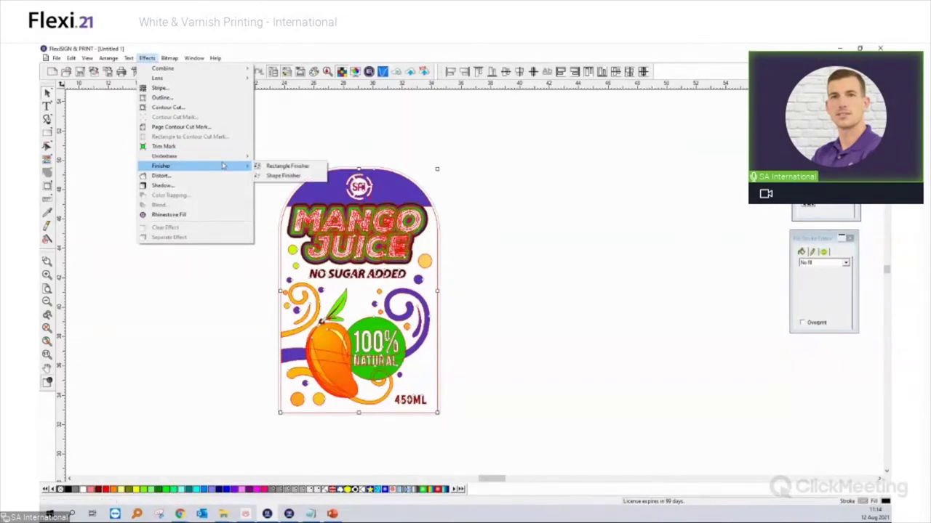
pyautogui.click(277, 167)
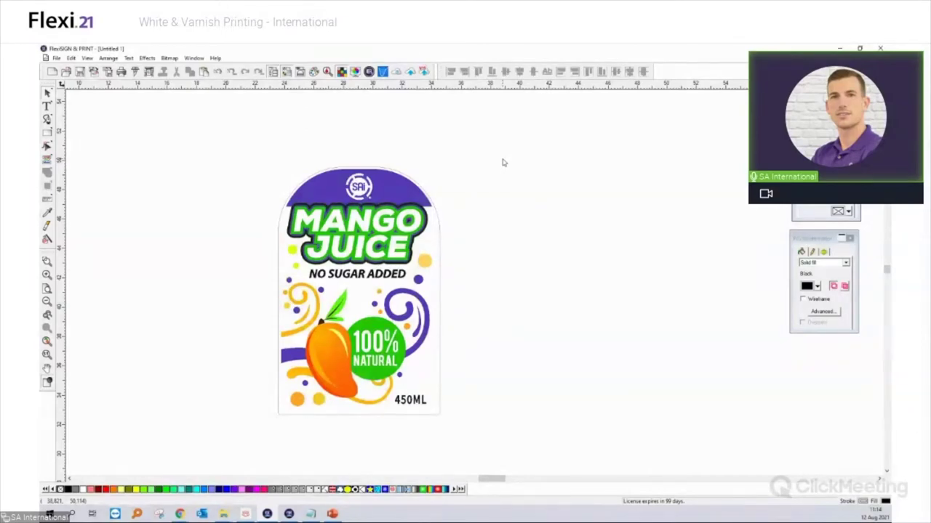
# - Ungroup all of the label's artwork and select the SAi logo at the top of the label
pyautogui.rightClick(366, 192)
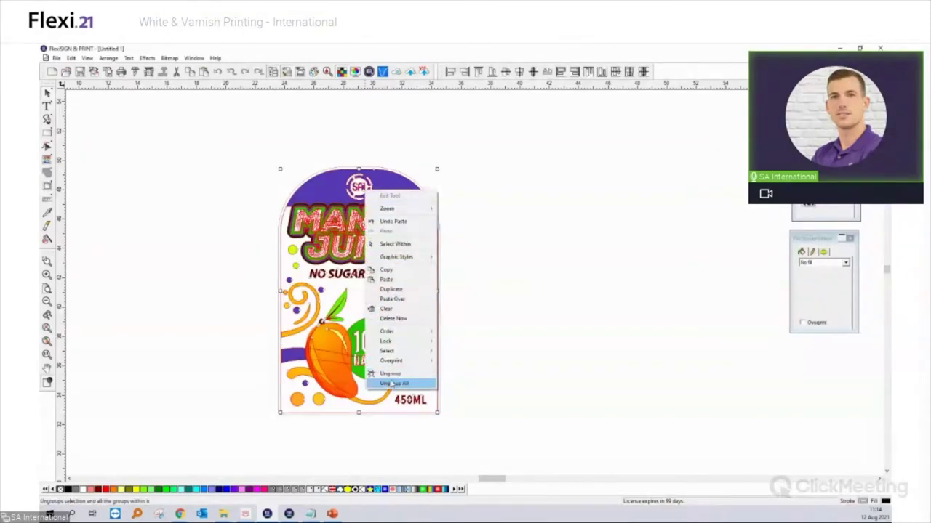
pyautogui.click(393, 383)
pyautogui.moveTo(327, 135); pyautogui.dragTo(386, 206)
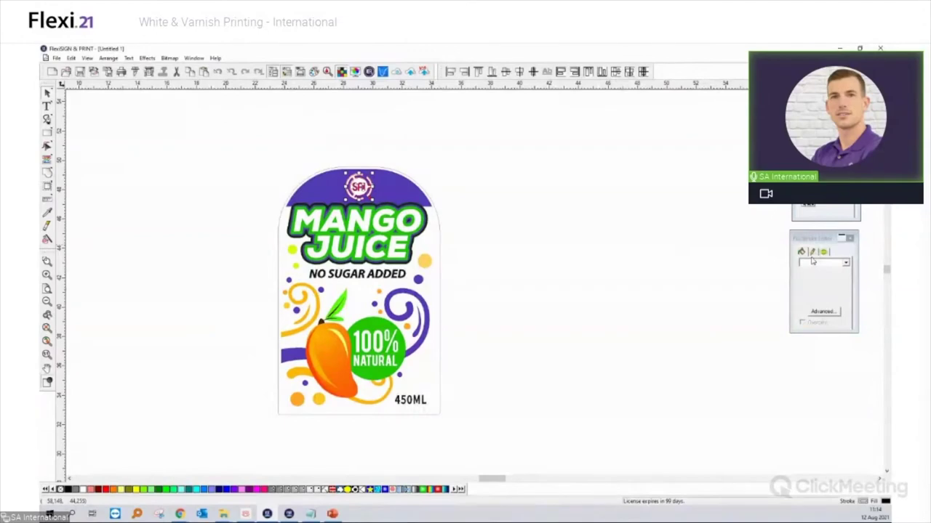
pyautogui.moveTo(343, 150); pyautogui.dragTo(381, 202)
# - Select only the white-filled parts of the SAi logo by attribute and fill them with the Underbase color
pyautogui.click(423, 331)
pyautogui.click(412, 229)
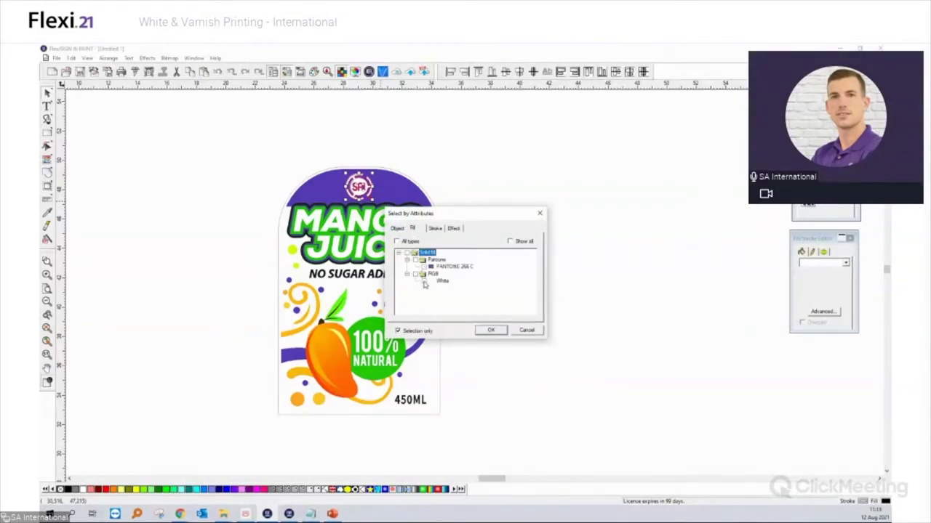
pyautogui.click(492, 332)
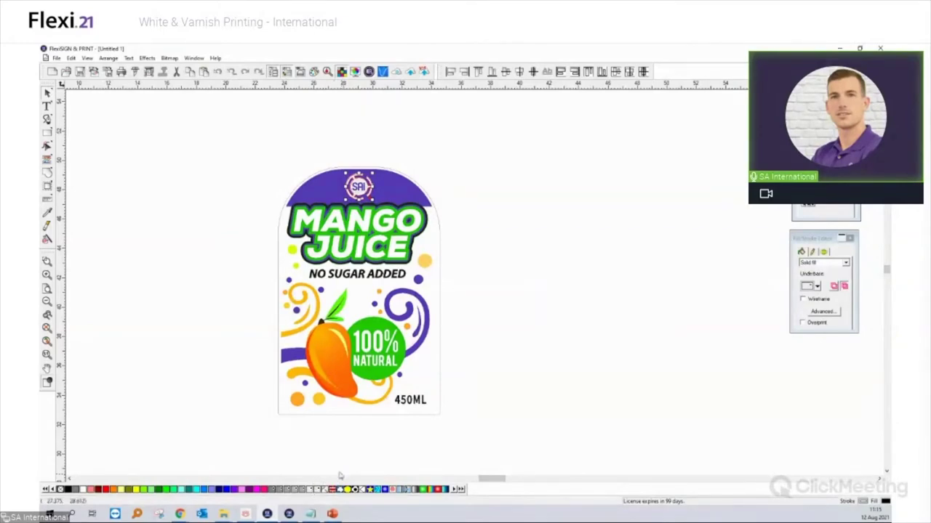
pyautogui.click(500, 313)
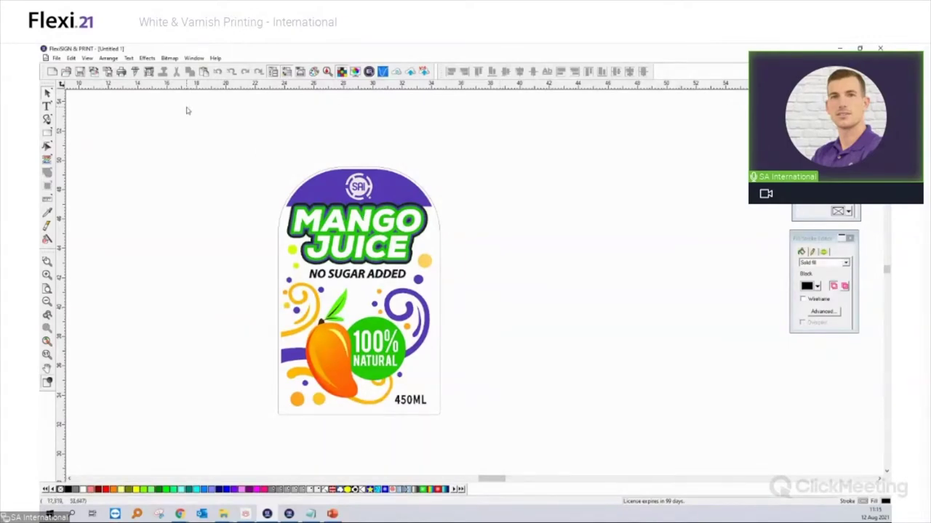
# - Open the label in RIP and Print for the VJ-1638UR through the local Production Manager
pyautogui.click(148, 73)
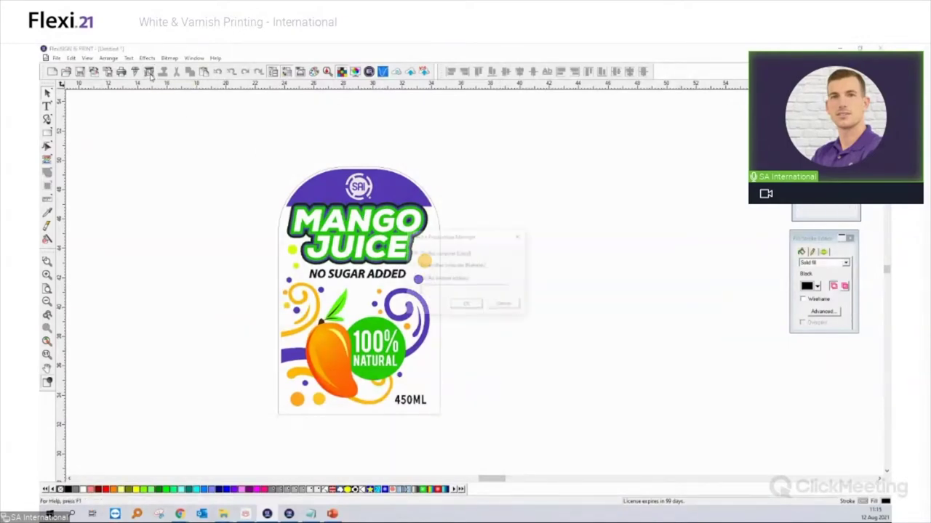
pyautogui.click(461, 304)
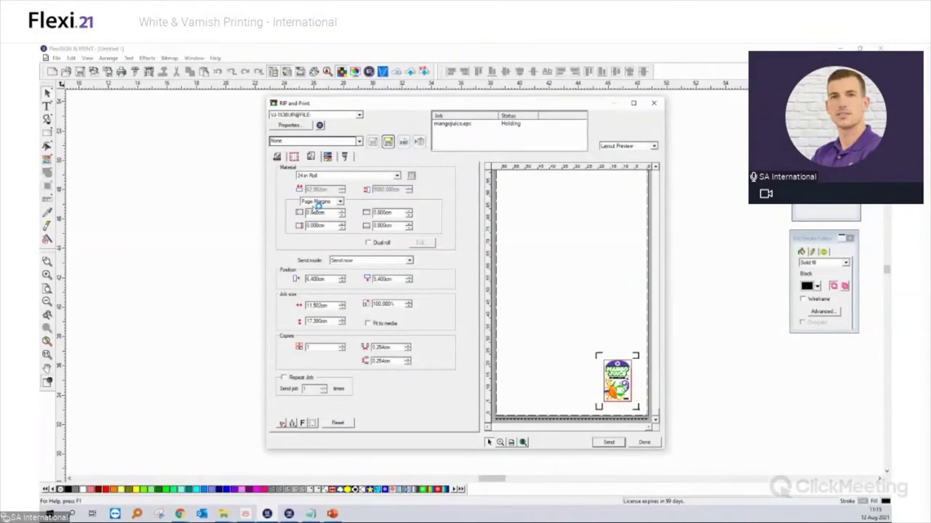
pyautogui.hotkey('alt', 'Tab')
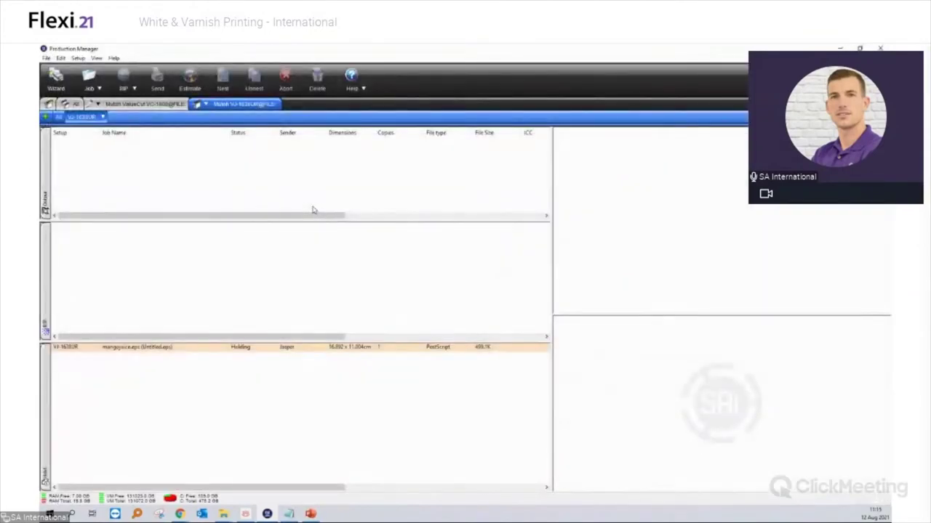
# - Reopen the mangojuice design in FlexiSIGN & PRINT and move the Fill/Stroke Editor away from the drawing area
pyautogui.click(225, 514)
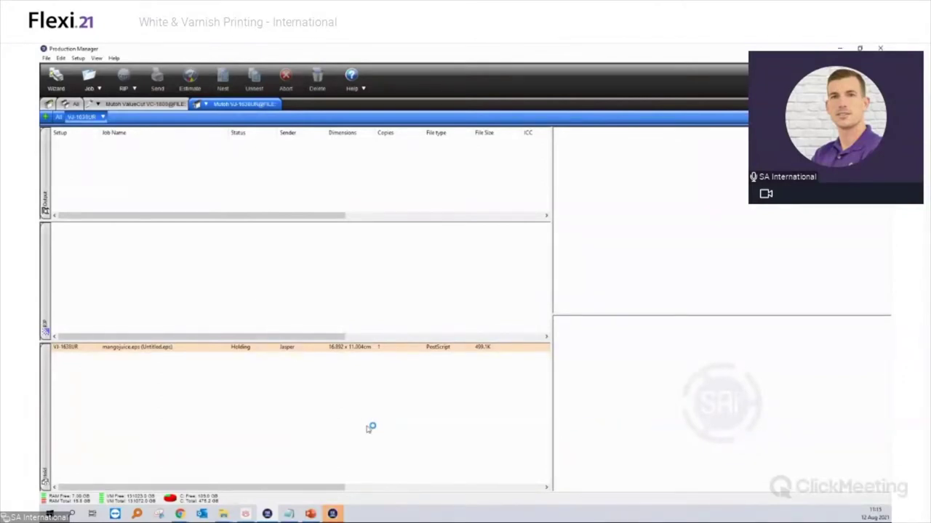
pyautogui.moveTo(334, 514)
pyautogui.click(370, 499)
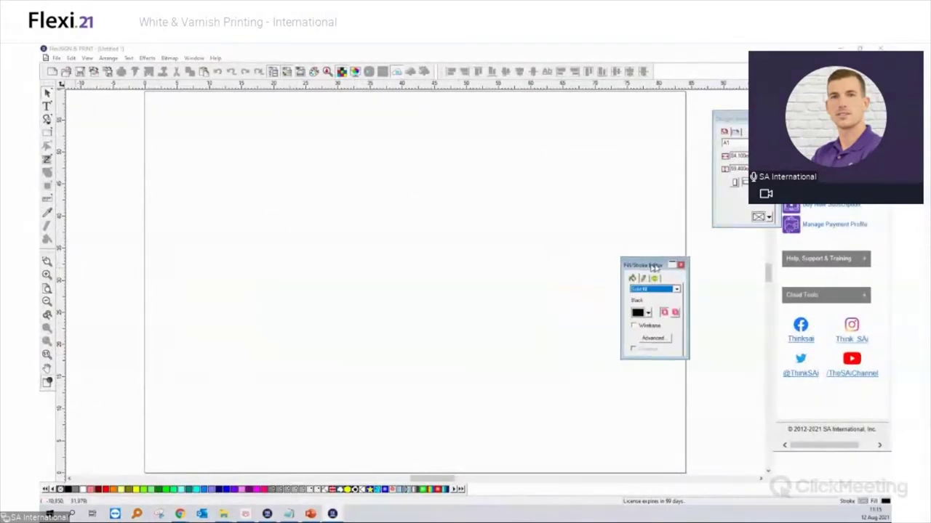
pyautogui.moveTo(625, 268); pyautogui.dragTo(751, 272)
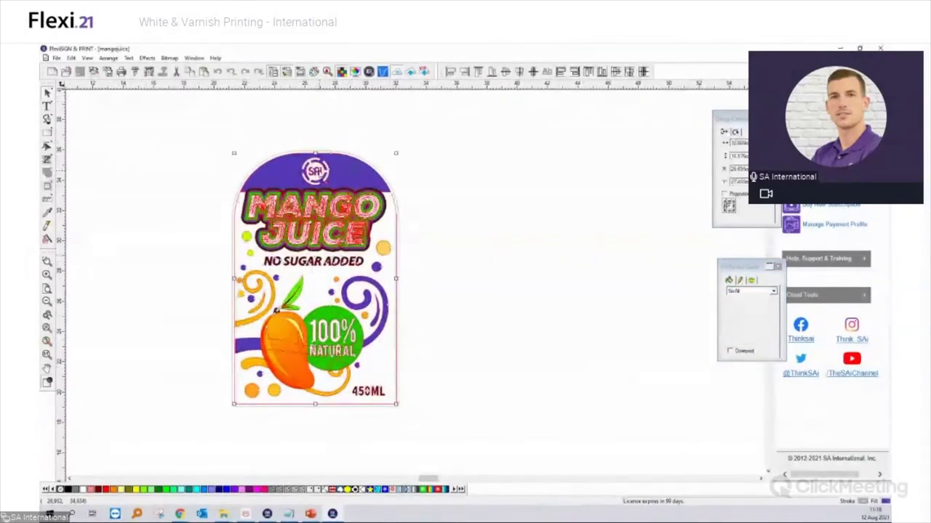
# - Ungroup all of the artwork in the reopened mango juice label
pyautogui.rightClick(320, 166)
pyautogui.click(335, 357)
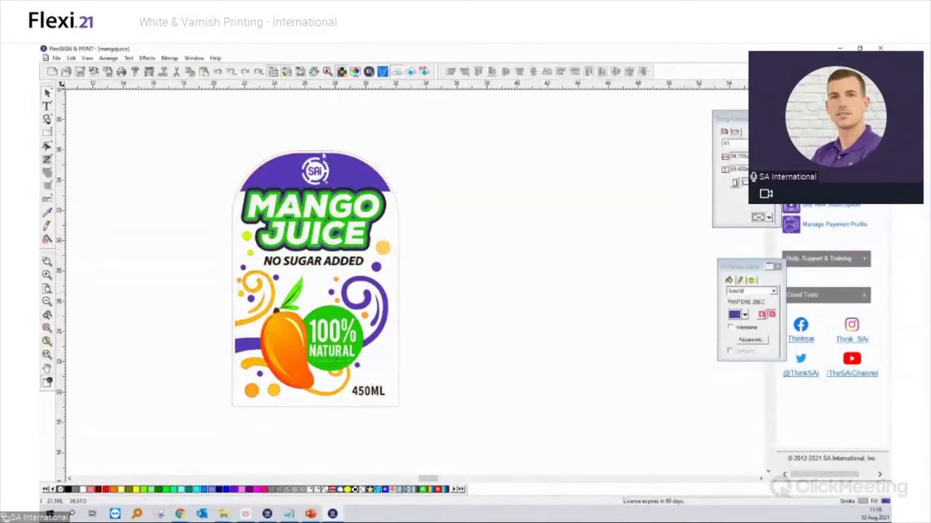
# - Fill the white parts of the SAi logo with the Underbase color
pyautogui.click(324, 175)
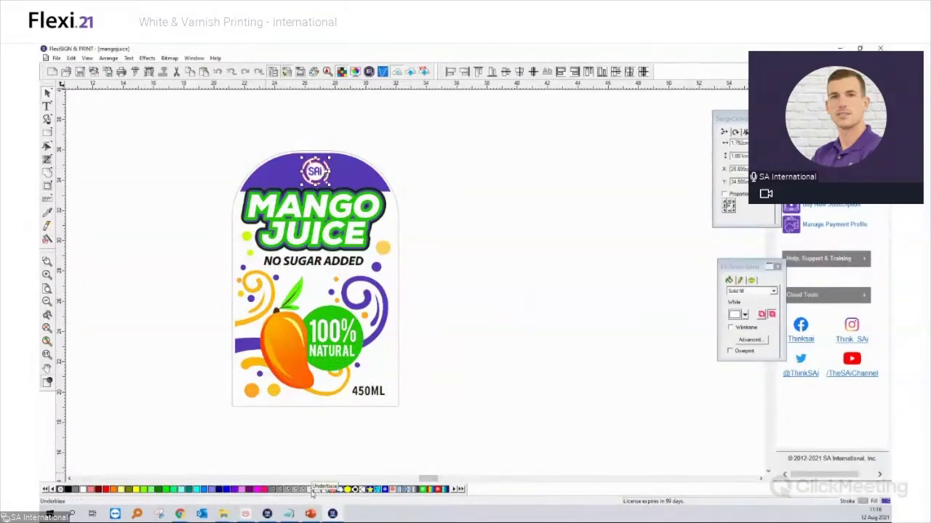
pyautogui.click(475, 420)
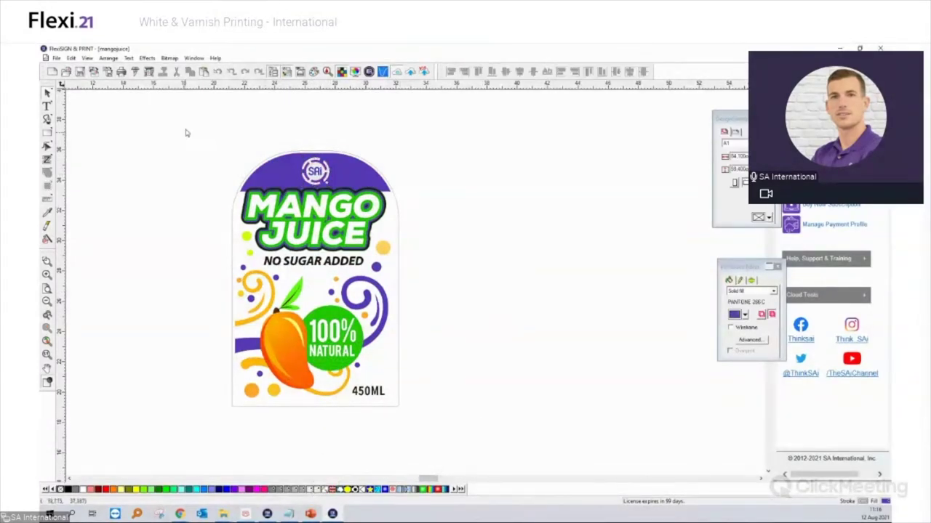
# - Export the label as the EPS file mangojuice2 into the content folder inside Webinar 12082021
pyautogui.click(121, 72)
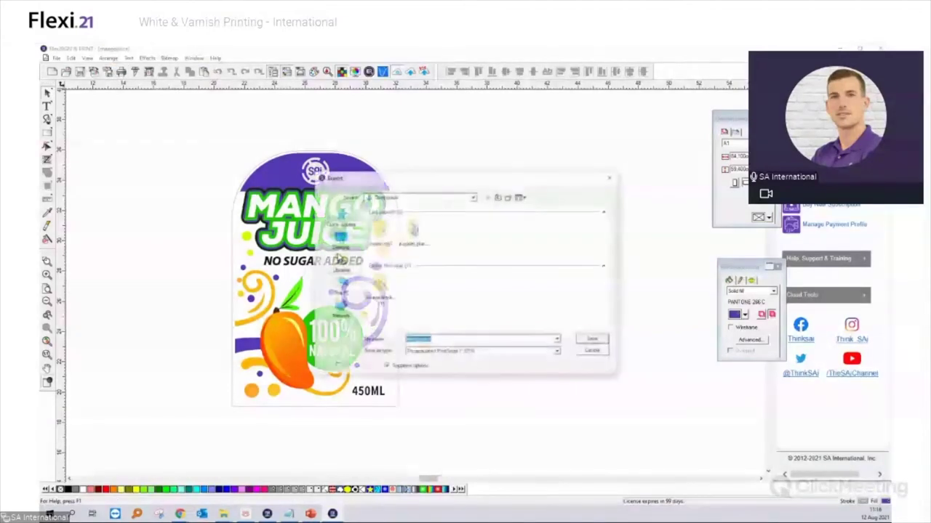
pyautogui.click(339, 245)
pyautogui.doubleClick(407, 230)
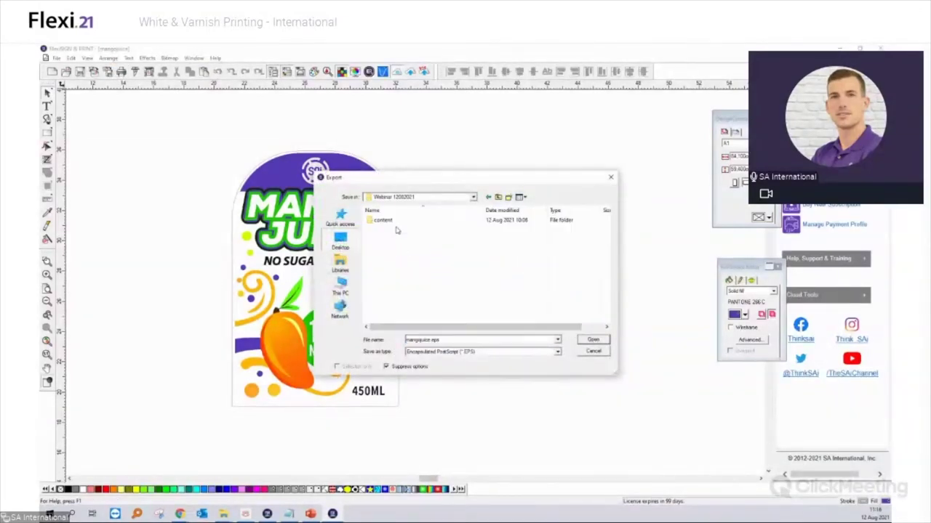
pyautogui.doubleClick(381, 220)
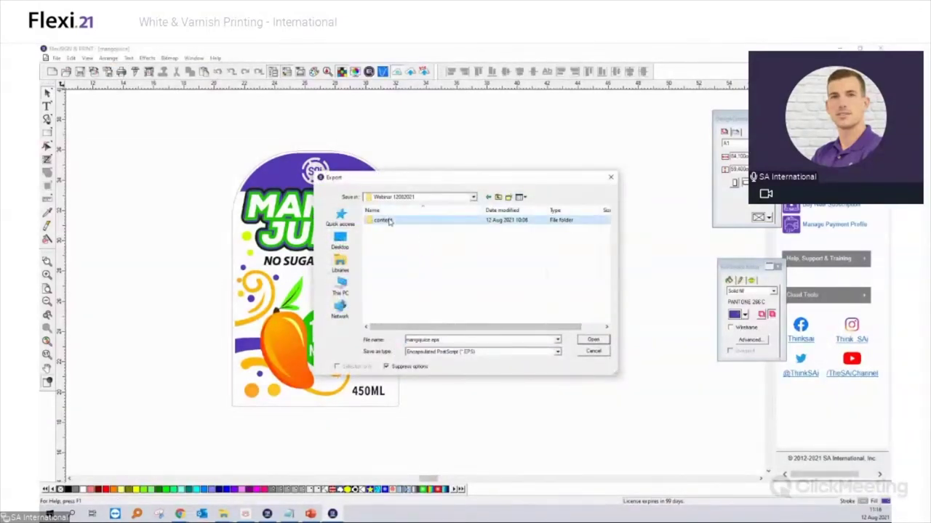
pyautogui.click(398, 255)
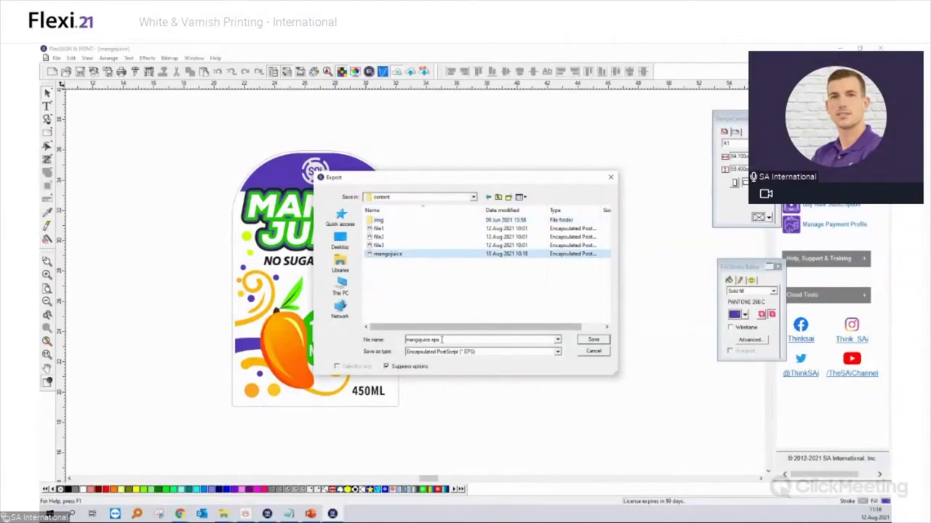
pyautogui.doubleClick(428, 340)
pyautogui.click(427, 341)
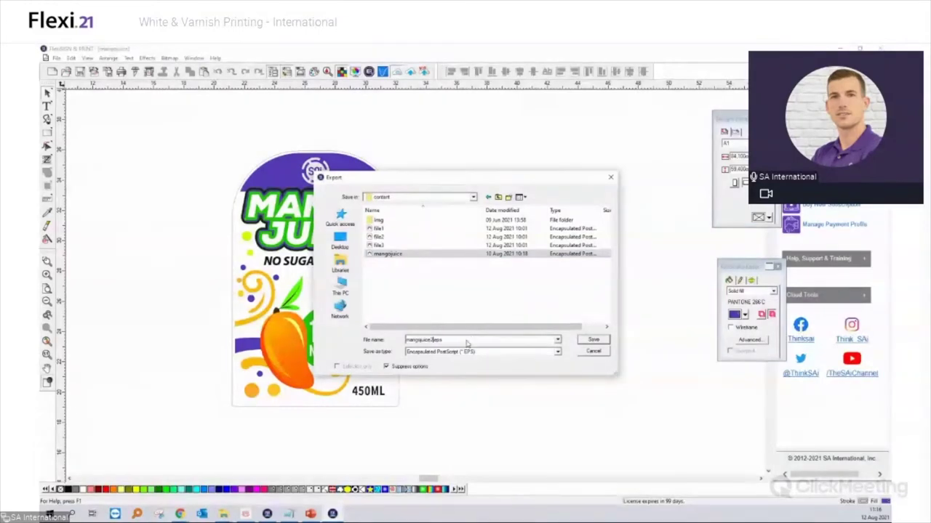
pyautogui.press('Return')
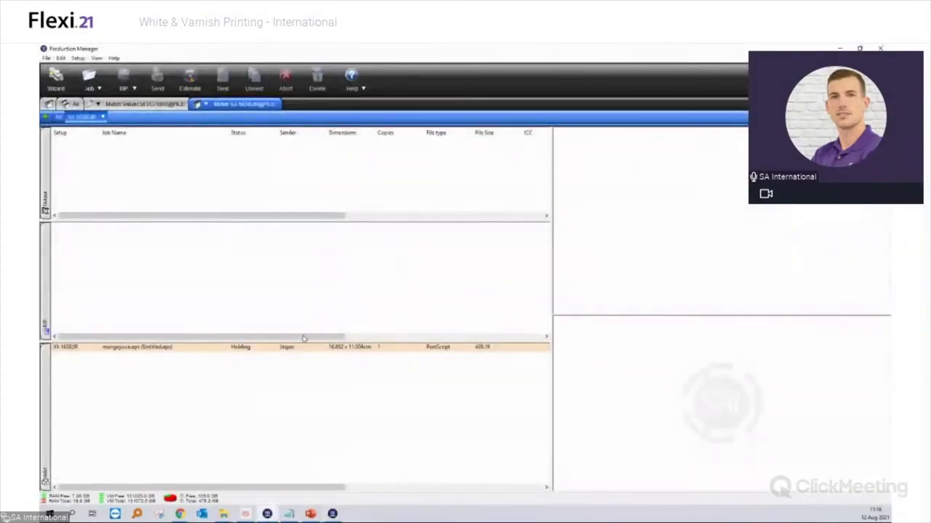
# - Add the mangojuice2 file as a job to the VJ-1638UR queue in Production Manager and select it
pyautogui.click(88, 80)
pyautogui.click(109, 102)
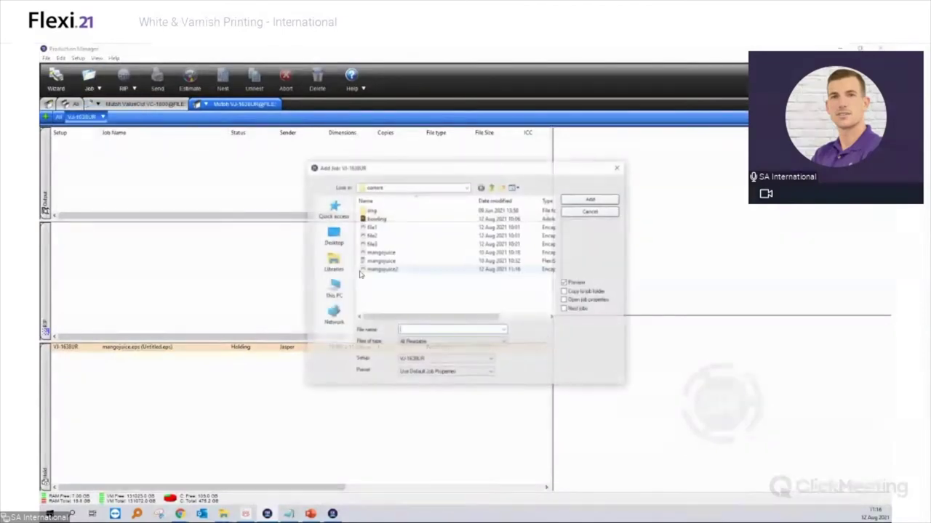
pyautogui.doubleClick(379, 270)
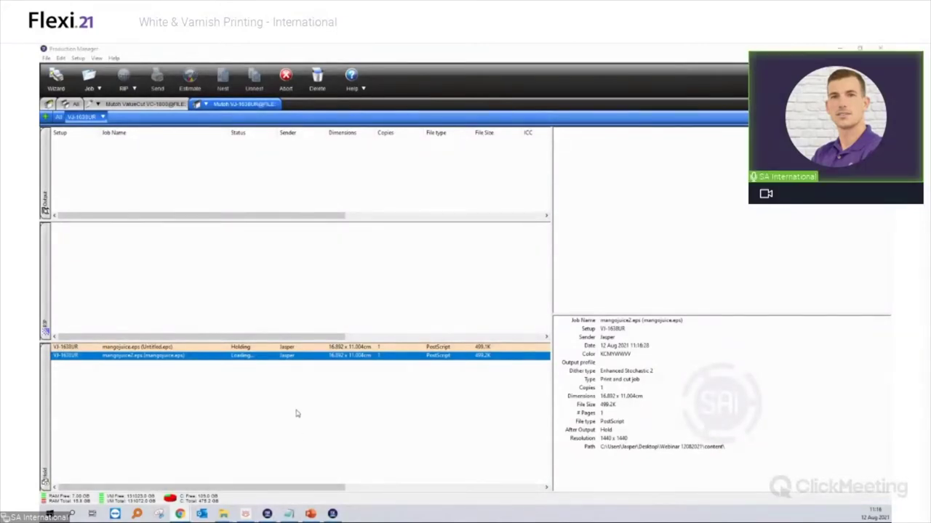
pyautogui.click(246, 364)
pyautogui.click(247, 359)
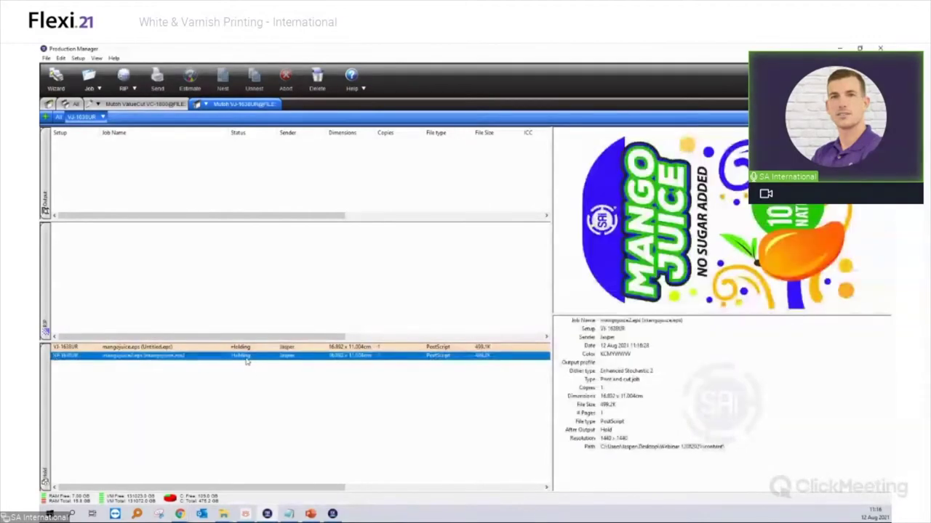
# - Set the Underbase channel of the mangojuice2 job to print as White 1, without applying it to all spot colors
pyautogui.doubleClick(247, 359)
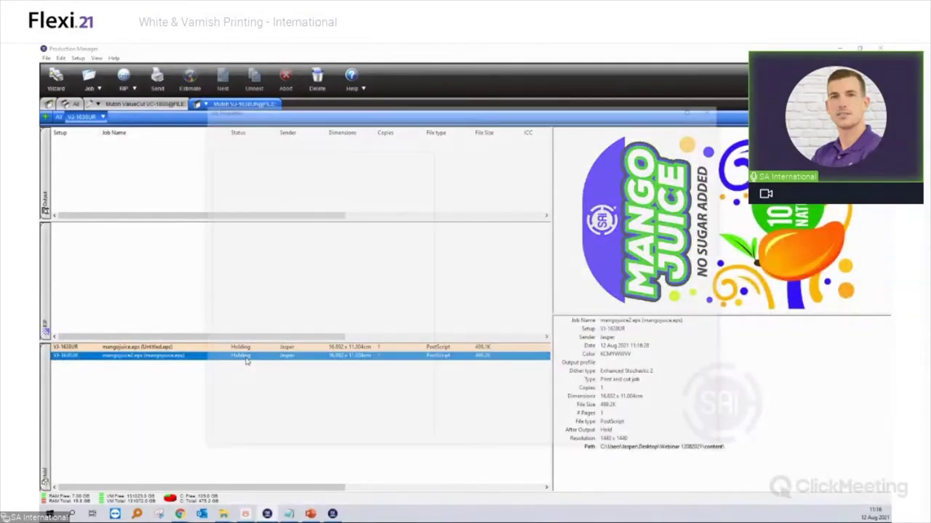
pyautogui.click(245, 143)
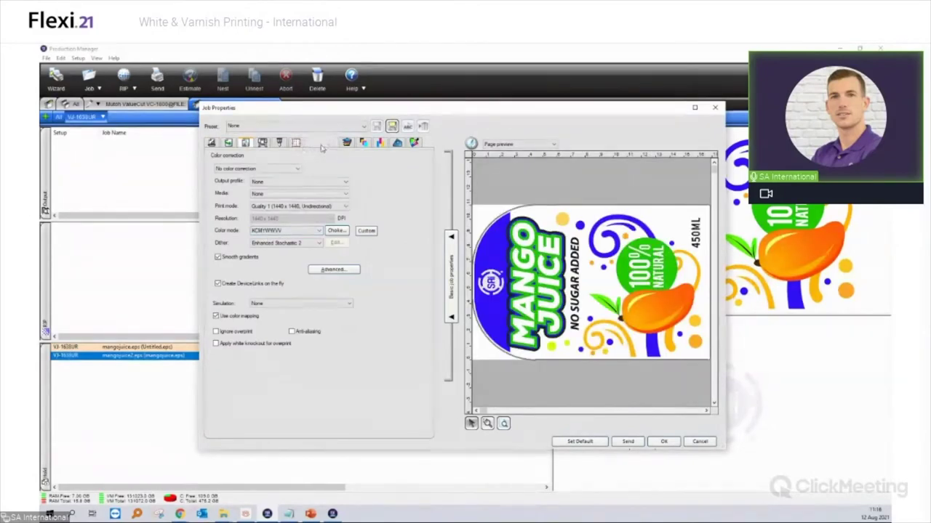
pyautogui.click(347, 143)
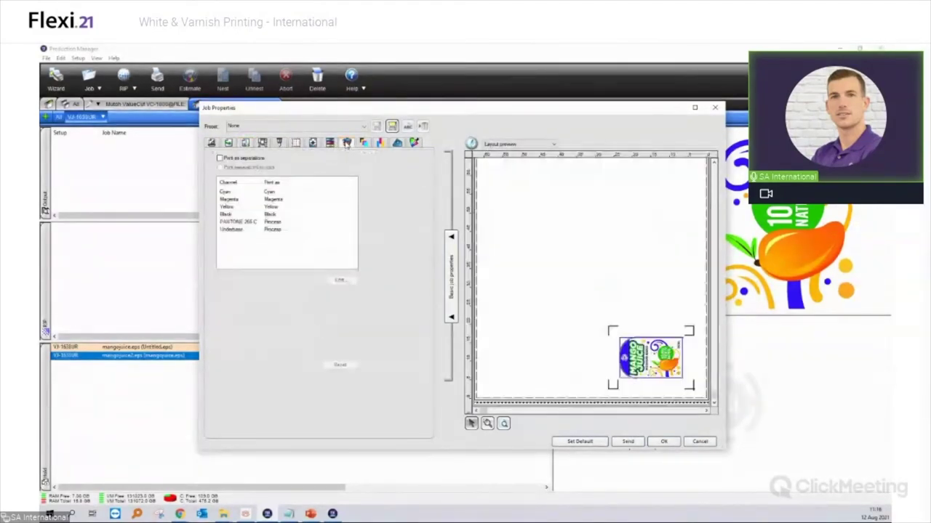
pyautogui.click(273, 230)
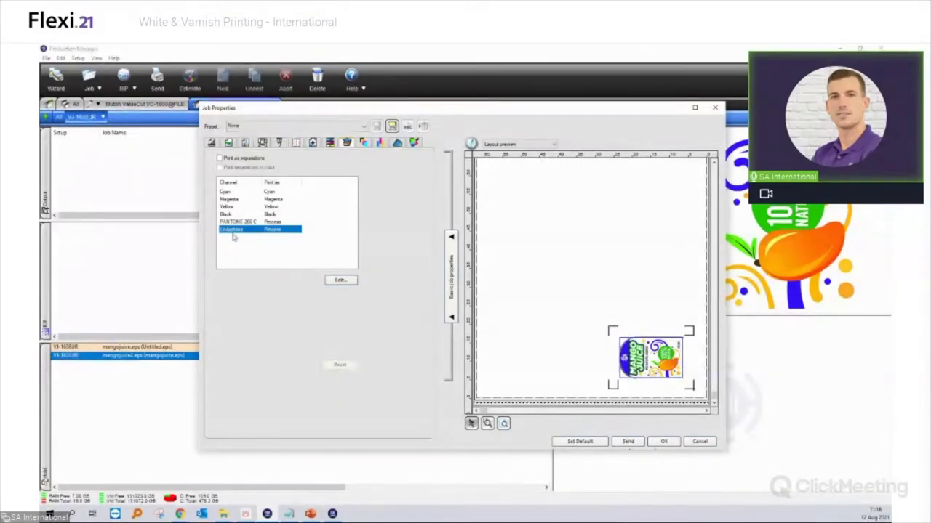
pyautogui.doubleClick(283, 233)
pyautogui.click(424, 248)
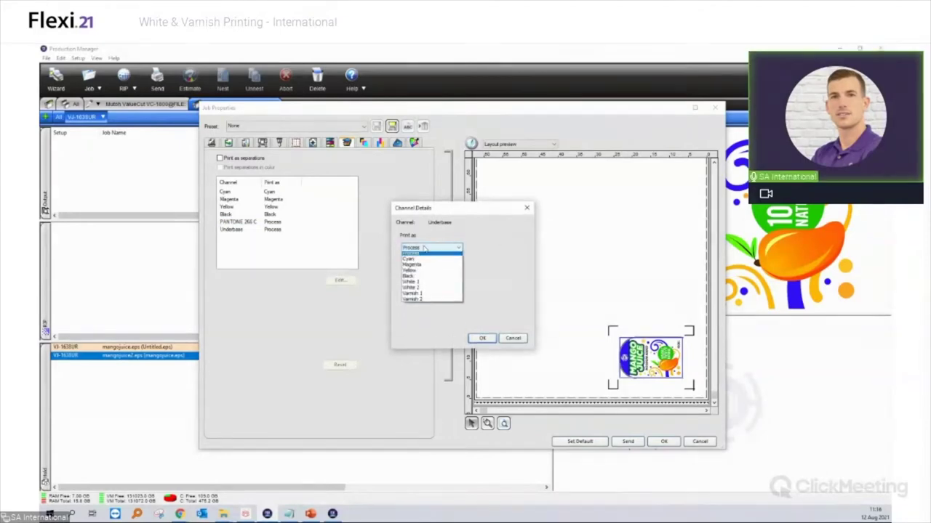
pyautogui.click(422, 293)
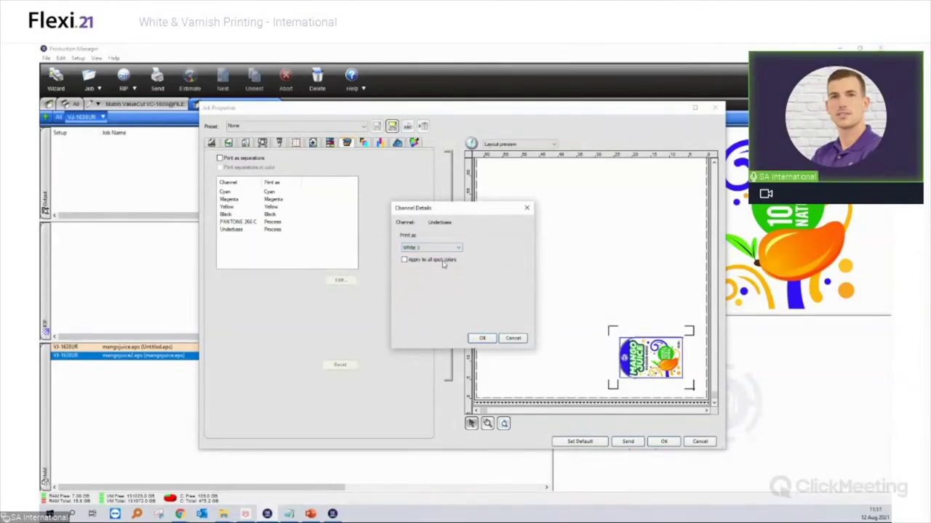
pyautogui.click(481, 338)
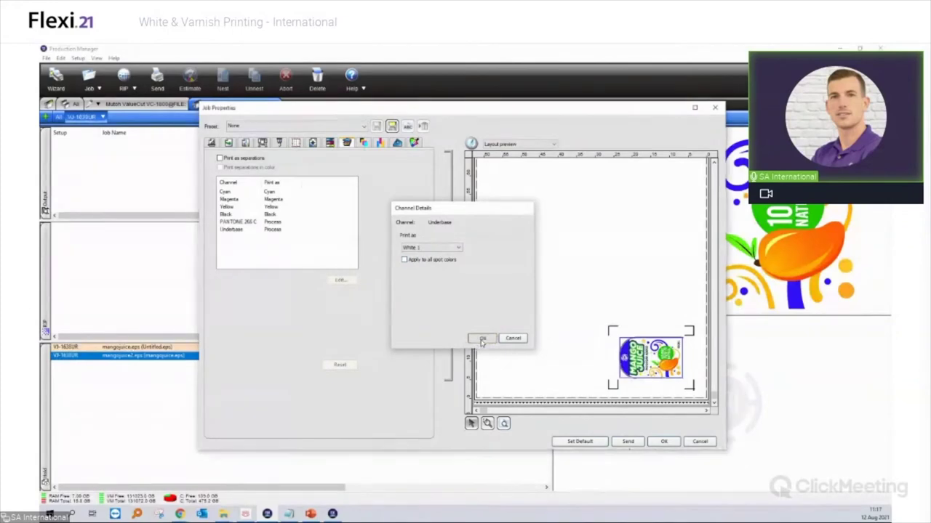
# - Check the job's spot color options for the white and varnish channels
pyautogui.click(263, 143)
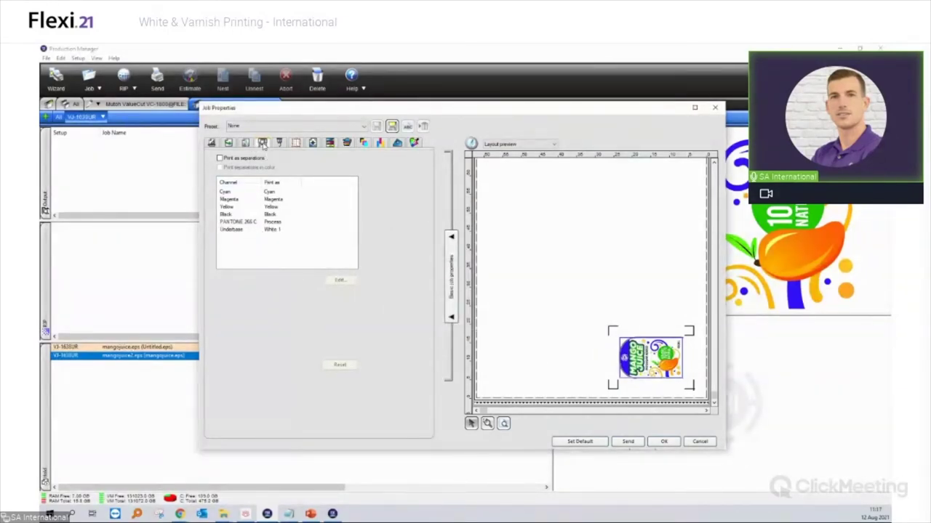
pyautogui.click(323, 275)
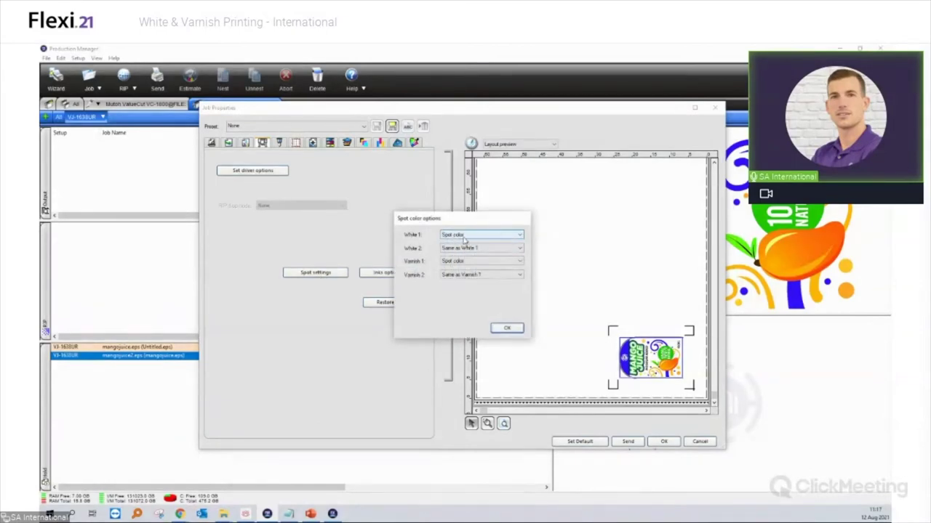
pyautogui.click(508, 328)
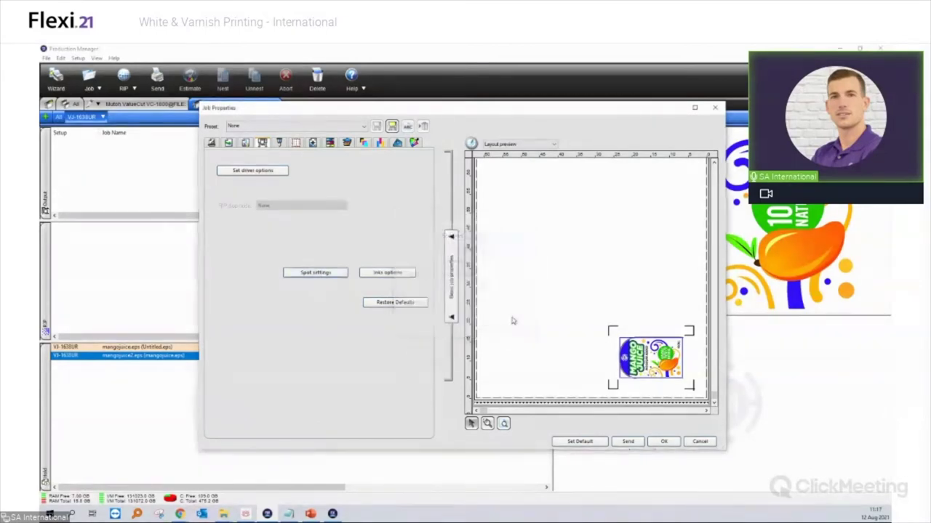
# - Preview the job's output channels with only White 1 shown
pyautogui.click(365, 143)
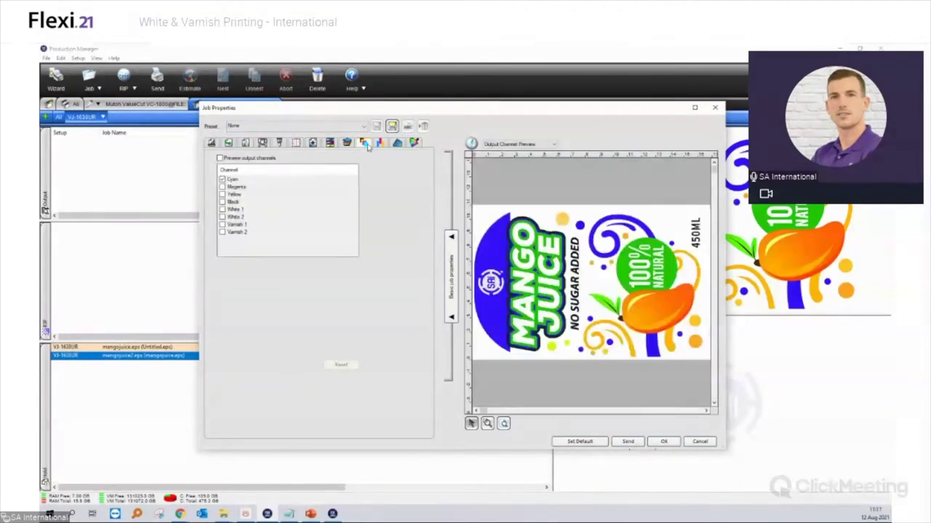
pyautogui.click(220, 158)
pyautogui.click(223, 178)
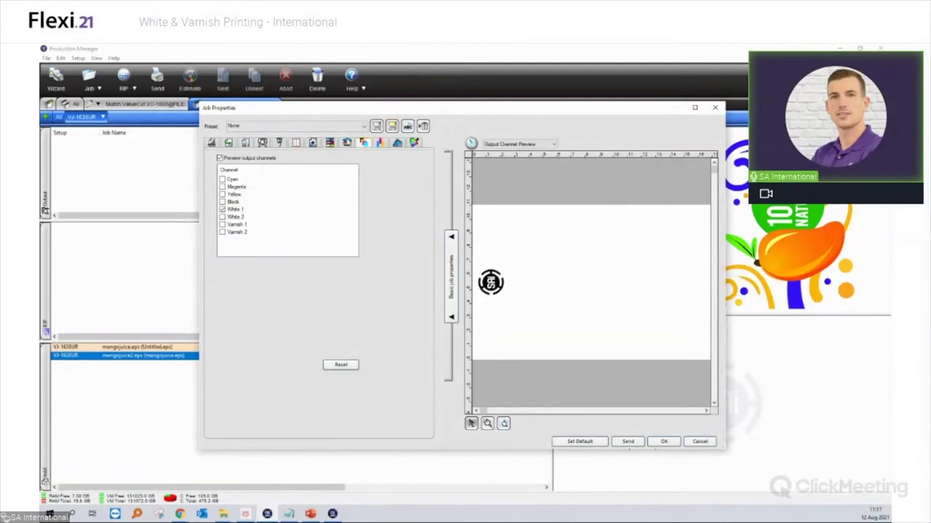
# - Review the Underbase channel assignment and the white and varnish spot settings again, and close the job properties
pyautogui.click(347, 142)
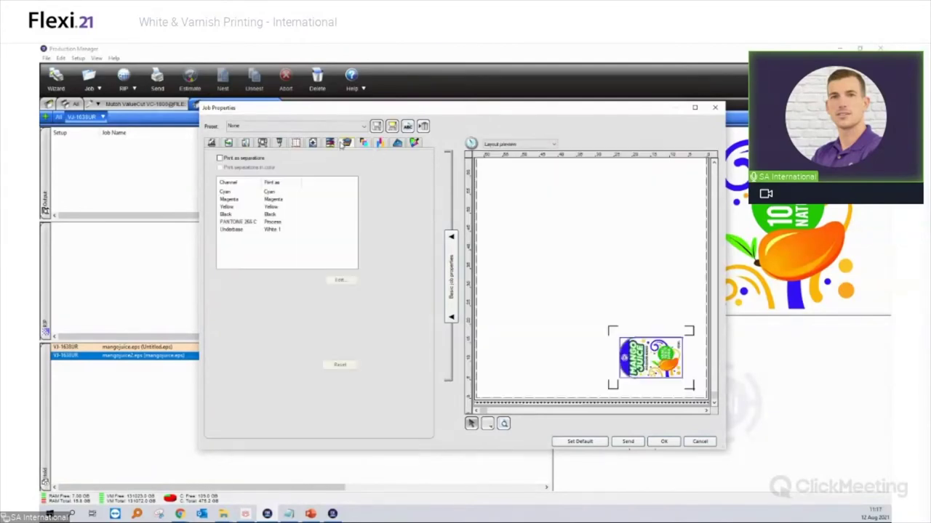
pyautogui.click(269, 229)
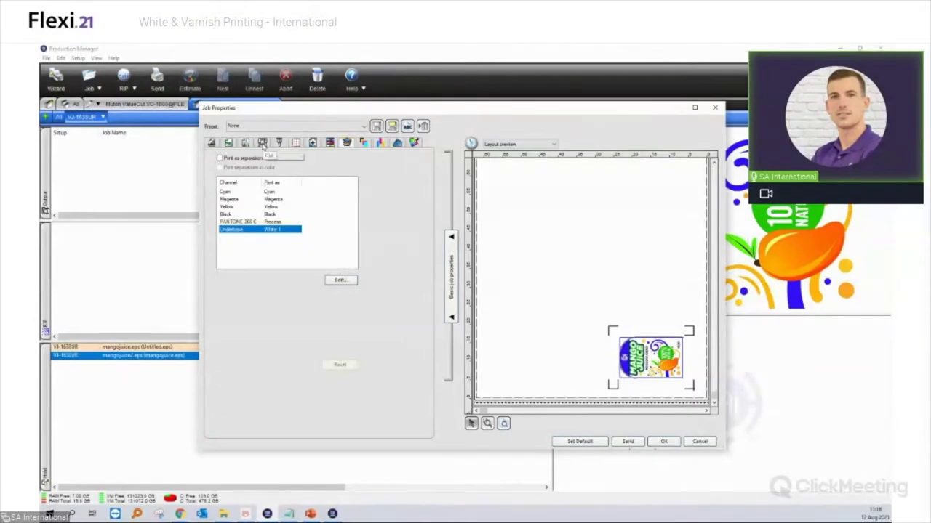
pyautogui.click(262, 143)
pyautogui.click(302, 273)
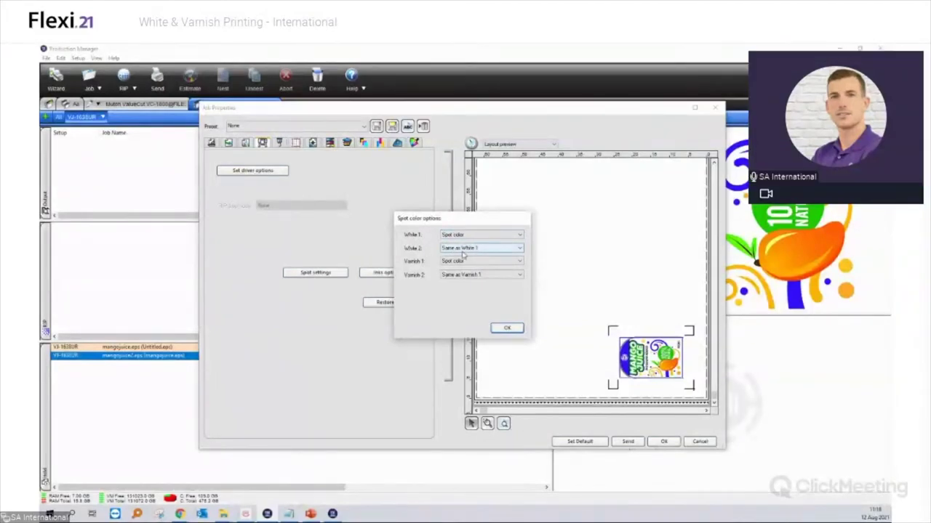
pyautogui.click(507, 328)
pyautogui.click(715, 107)
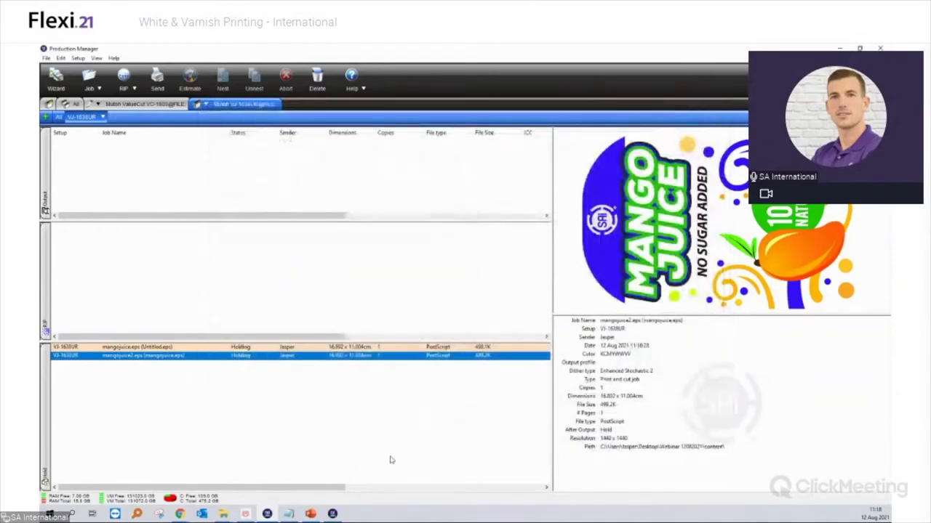
# - Switch back to FlexiSIGN & PRINT and fill the white "100% NATURAL" text with the Underbase color
pyautogui.click(332, 514)
pyautogui.click(356, 394)
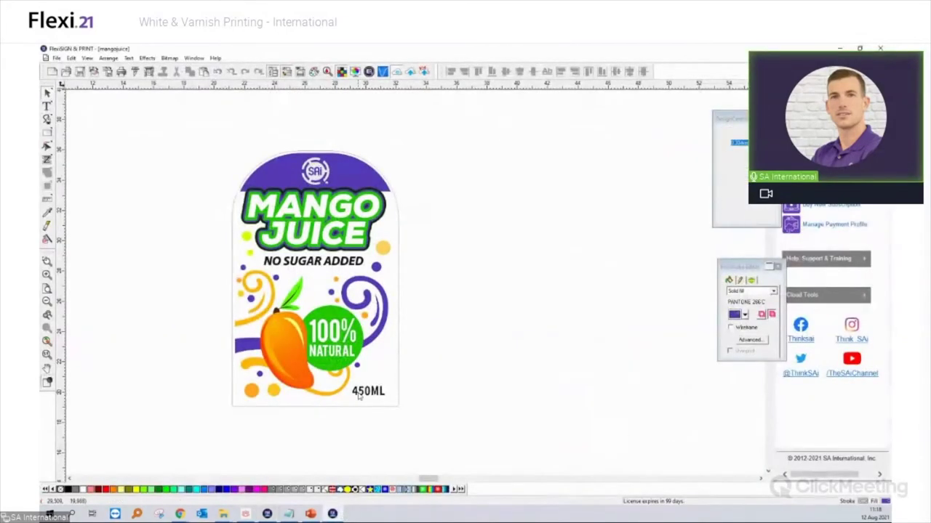
pyautogui.moveTo(423, 422); pyautogui.dragTo(359, 379)
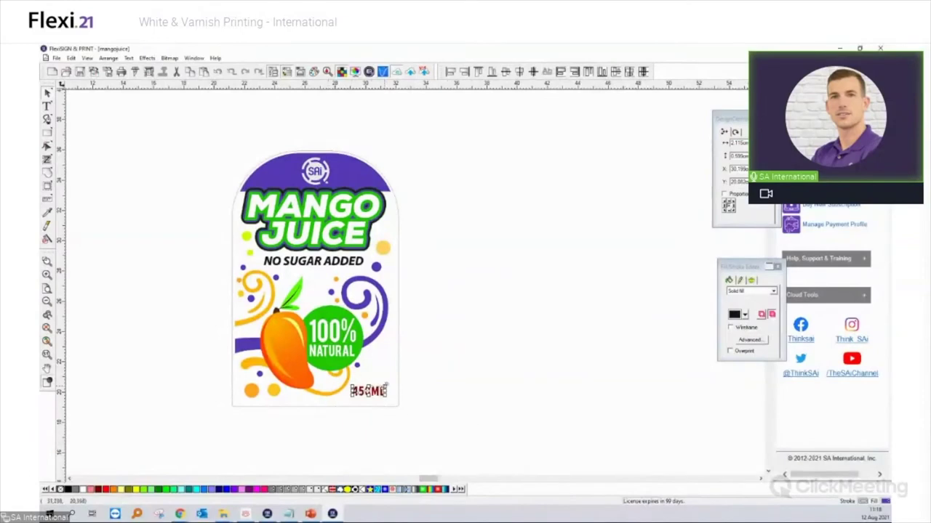
pyautogui.click(419, 400)
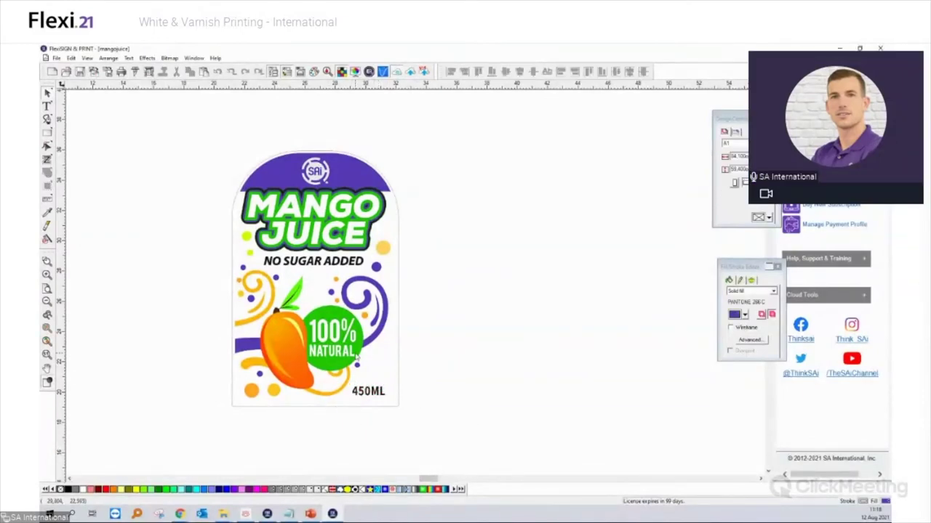
pyautogui.moveTo(428, 369); pyautogui.dragTo(322, 318)
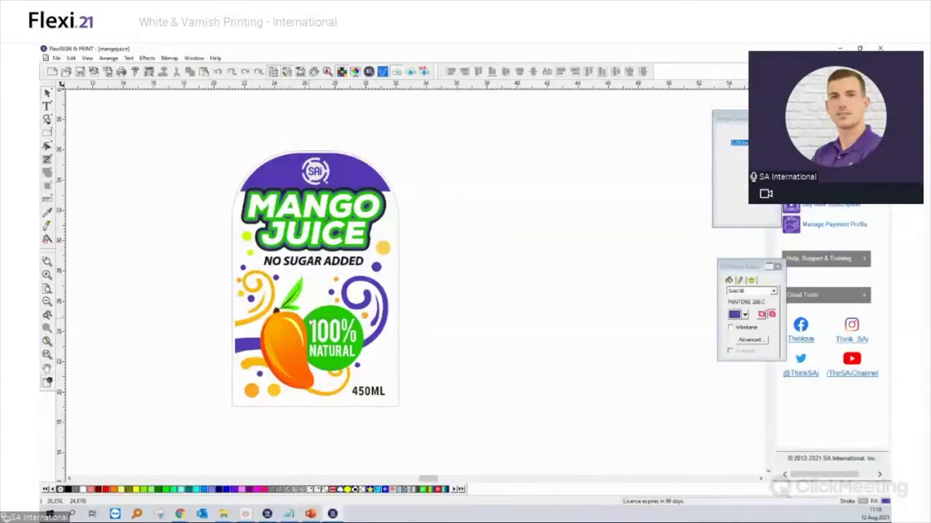
pyautogui.scroll(2, 325, 322)
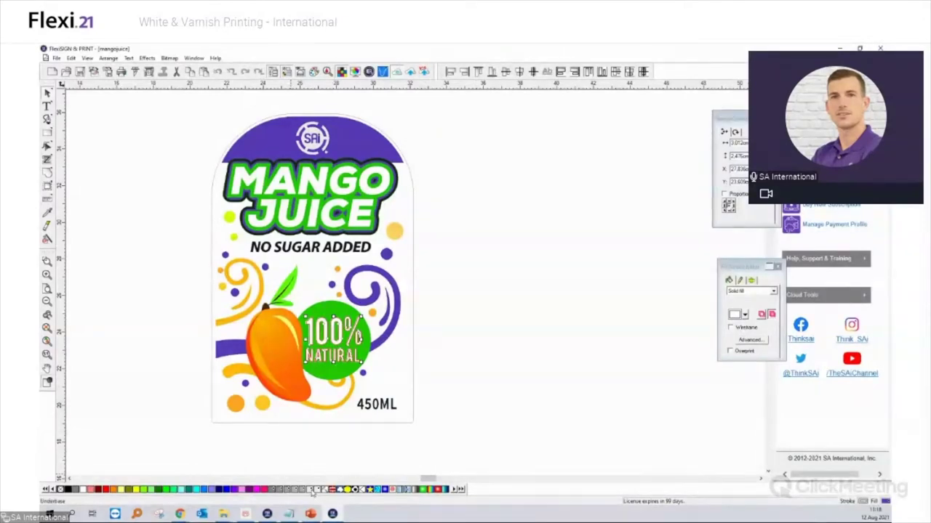
pyautogui.click(312, 491)
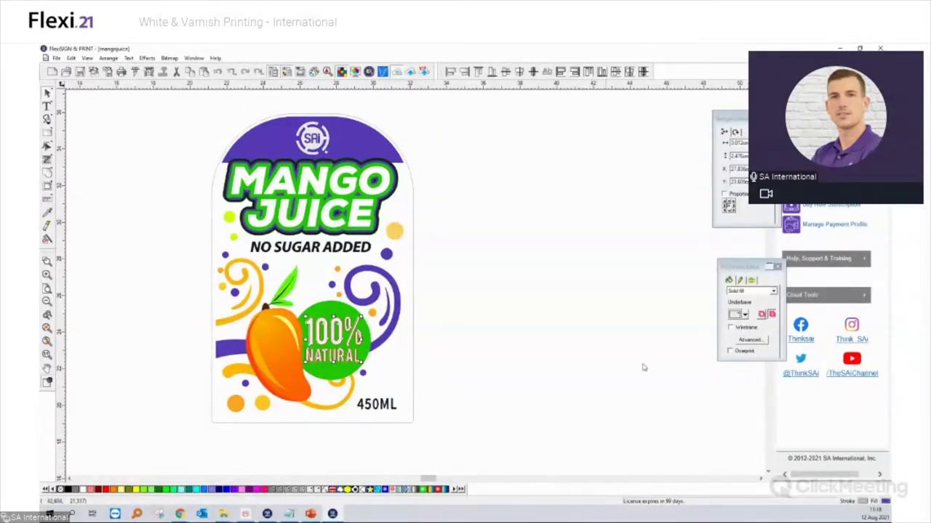
# - Create a new spot color named Underbase 1 for the fill of the "100% NATURAL" text, and select the SAi logo to check its fill
pyautogui.click(750, 340)
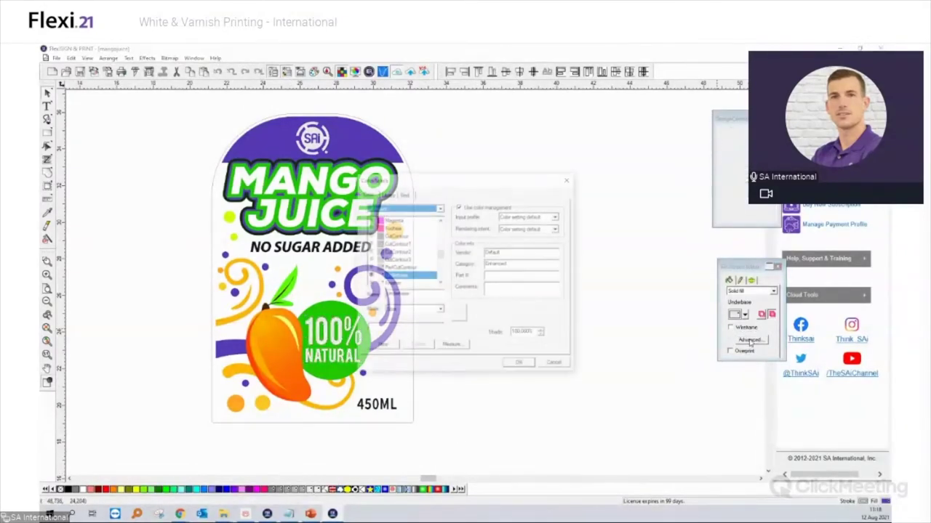
pyautogui.click(391, 347)
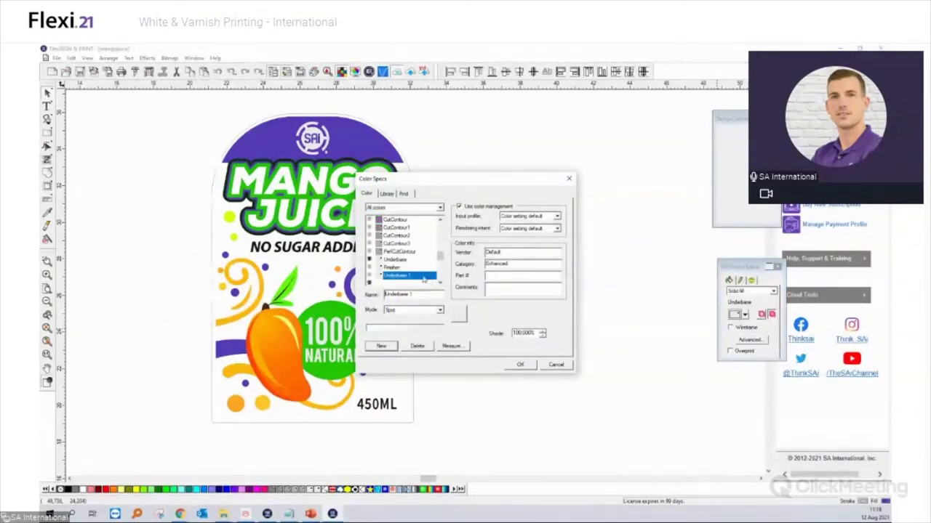
pyautogui.click(517, 365)
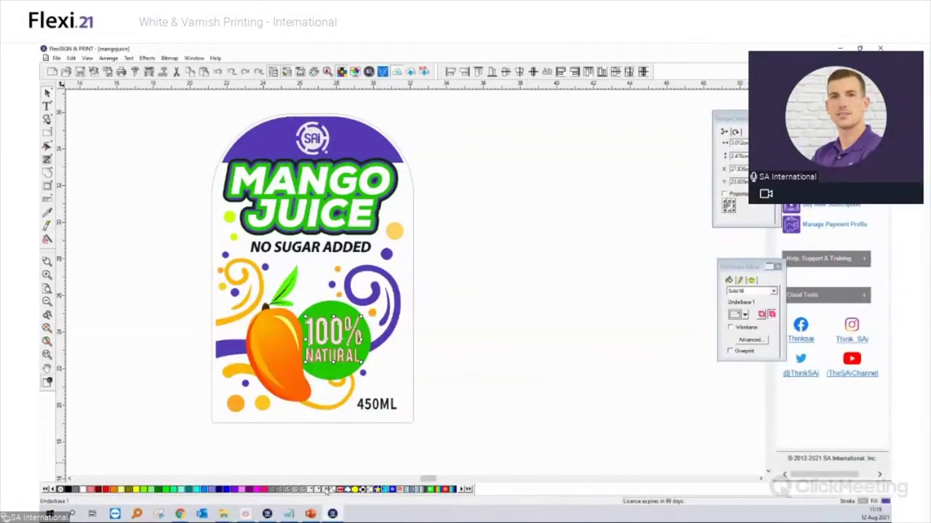
pyautogui.click(523, 322)
pyautogui.click(314, 145)
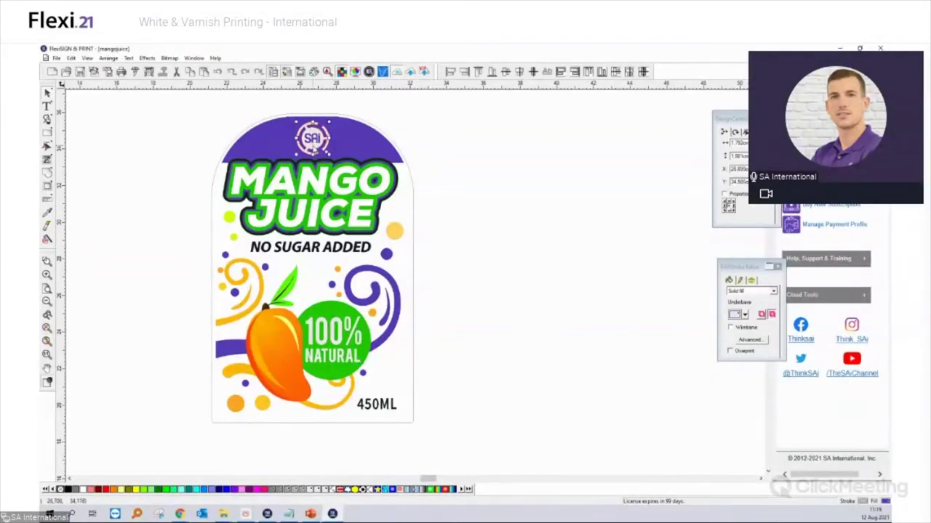
pyautogui.click(576, 249)
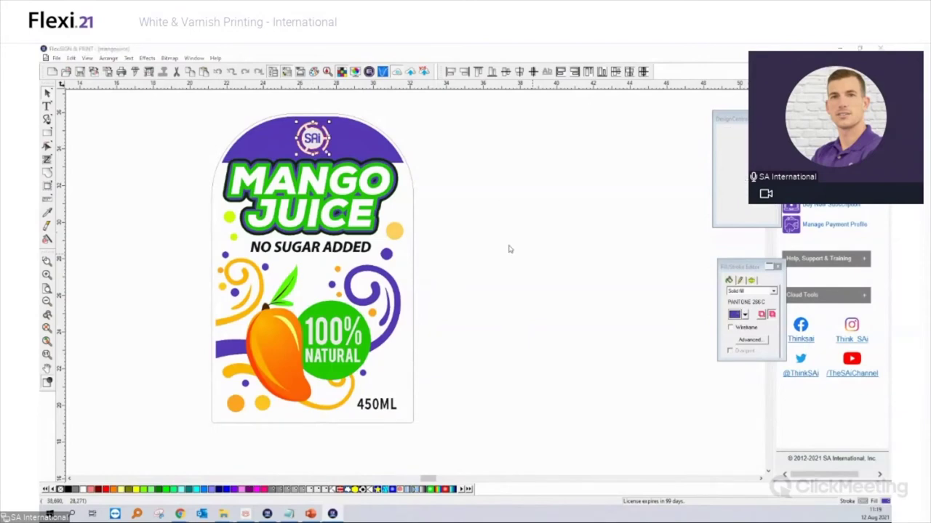
# - Export the label as an Encapsulated PostScript file named mangojuice3
pyautogui.click(109, 72)
pyautogui.click(434, 340)
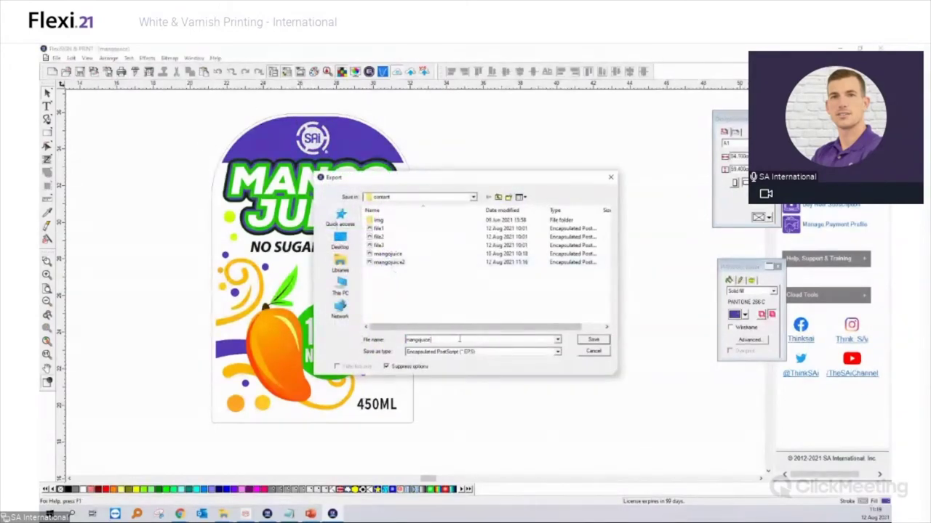
pyautogui.write('2')
pyautogui.press('Return')
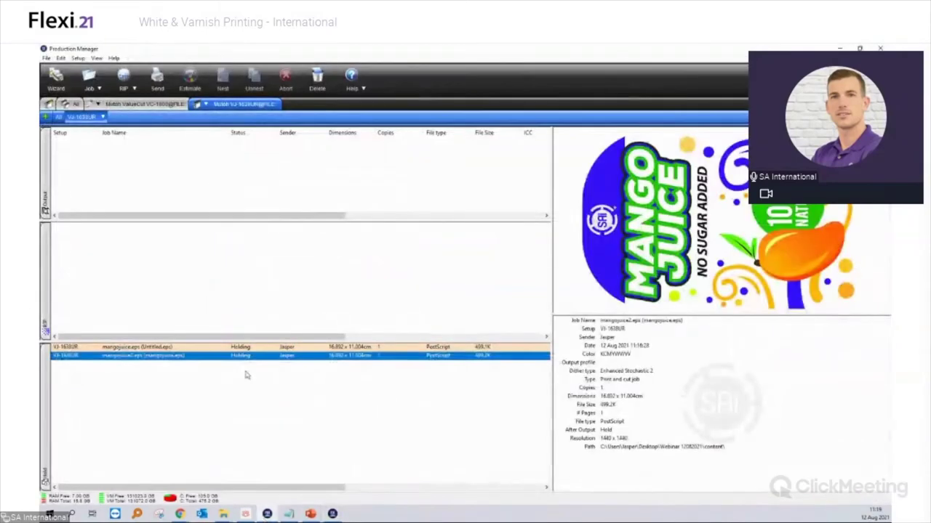
# - Add the mangojuice3 EPS file as a job on the VJ-1638UR setup in Production Manager
pyautogui.click(89, 78)
pyautogui.click(109, 102)
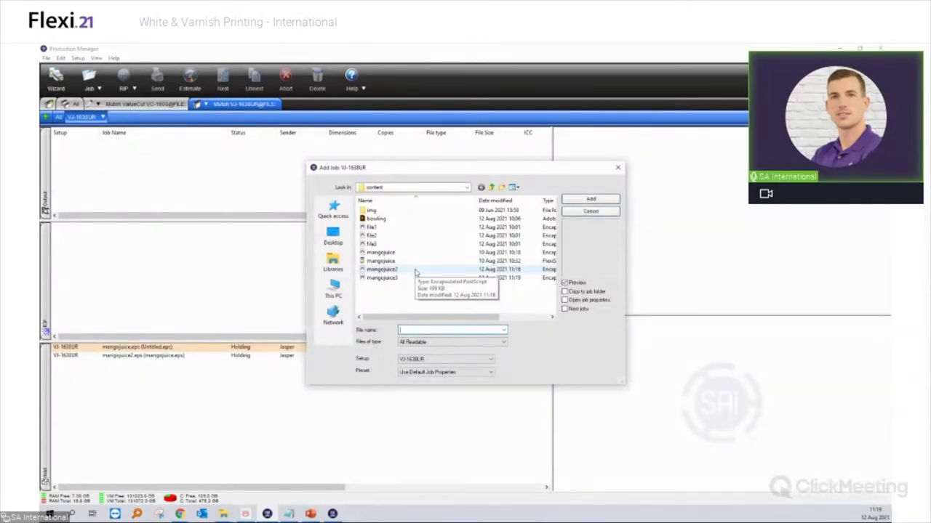
pyautogui.click(415, 279)
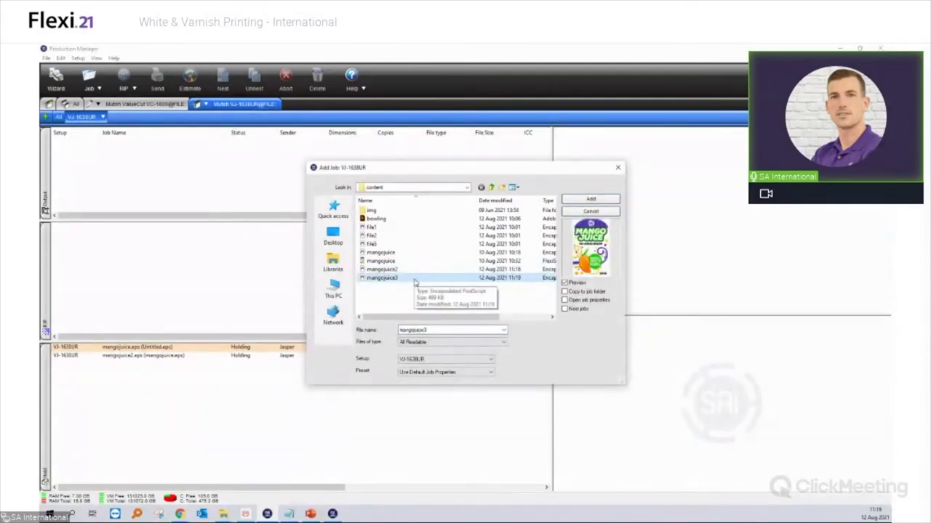
pyautogui.click(591, 198)
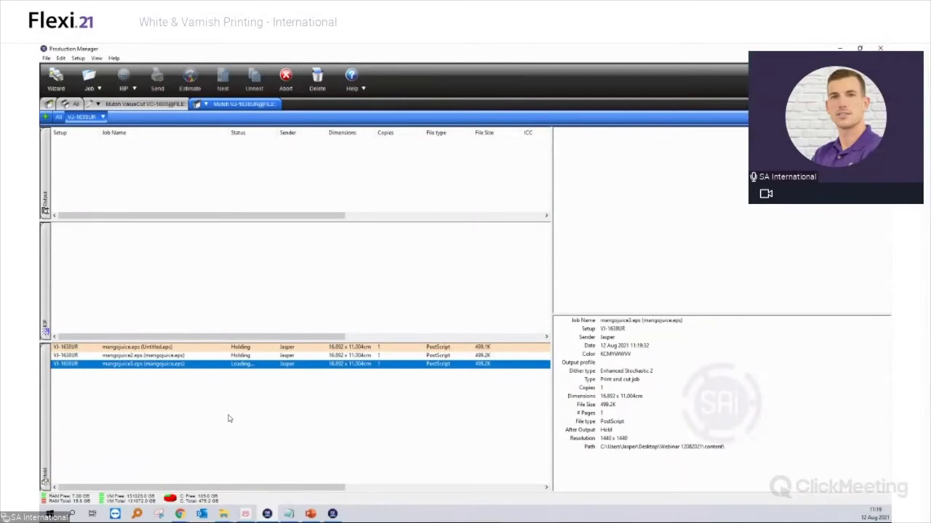
# - Open the properties of the mangojuice3 job and set the Underbase 1 separation channel to print as White 2
pyautogui.doubleClick(199, 368)
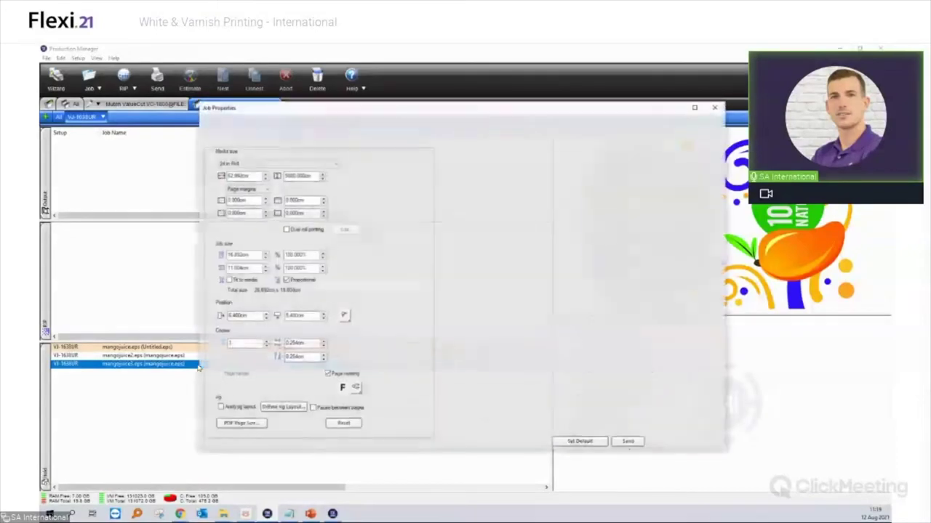
pyautogui.click(246, 142)
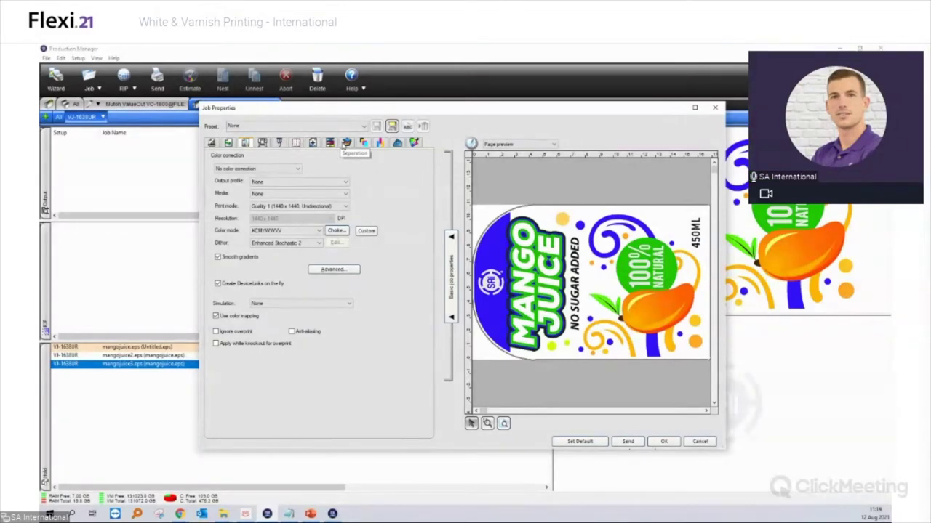
pyautogui.click(346, 144)
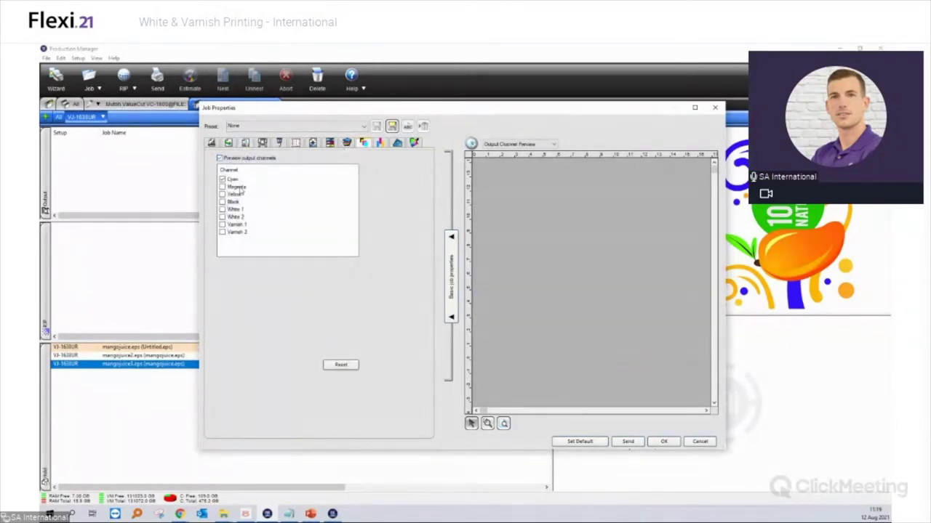
pyautogui.click(280, 145)
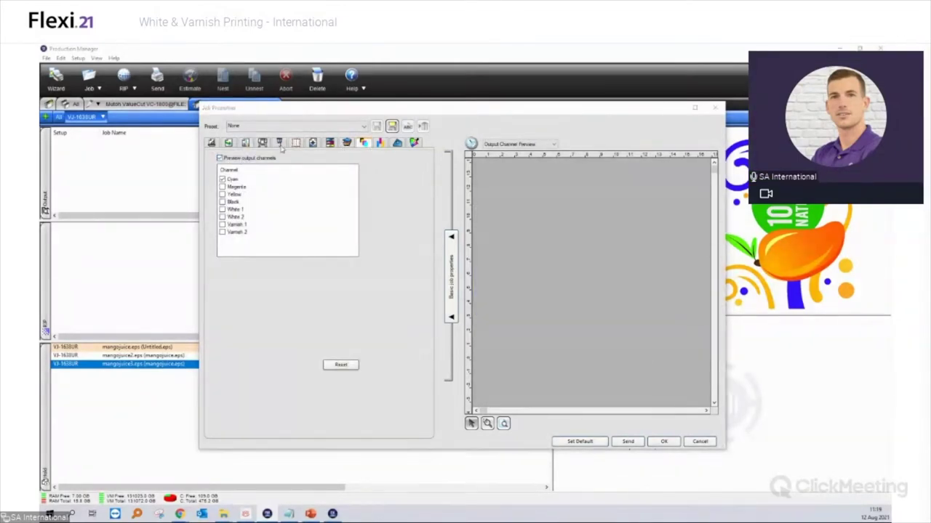
pyautogui.click(347, 144)
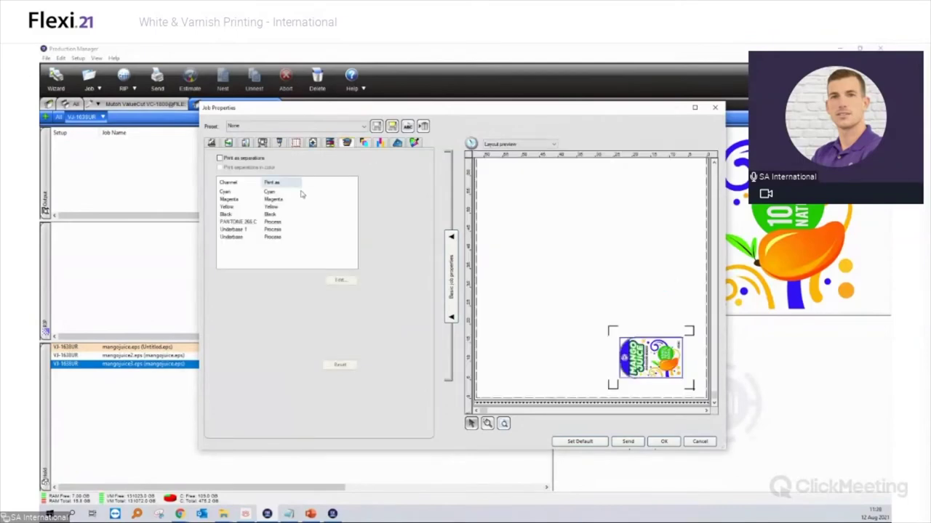
pyautogui.click(277, 229)
pyautogui.doubleClick(278, 234)
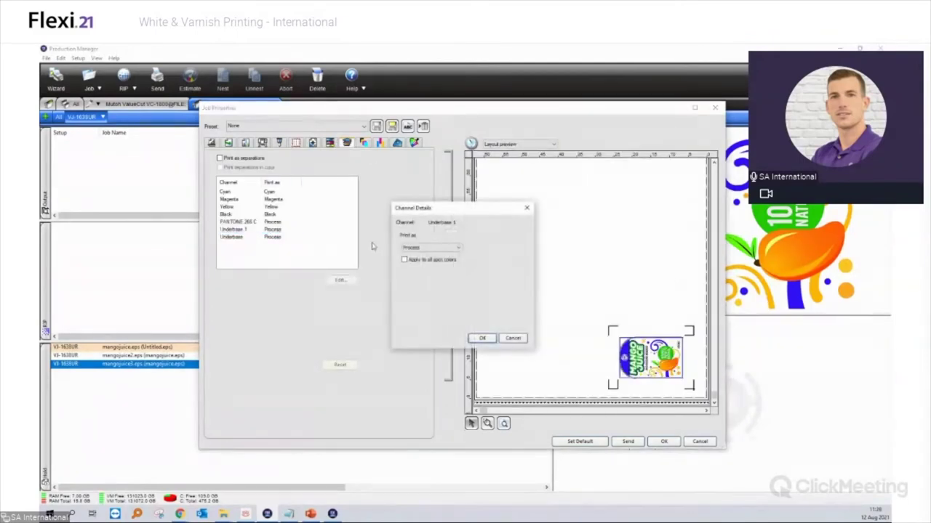
pyautogui.click(431, 248)
pyautogui.click(429, 300)
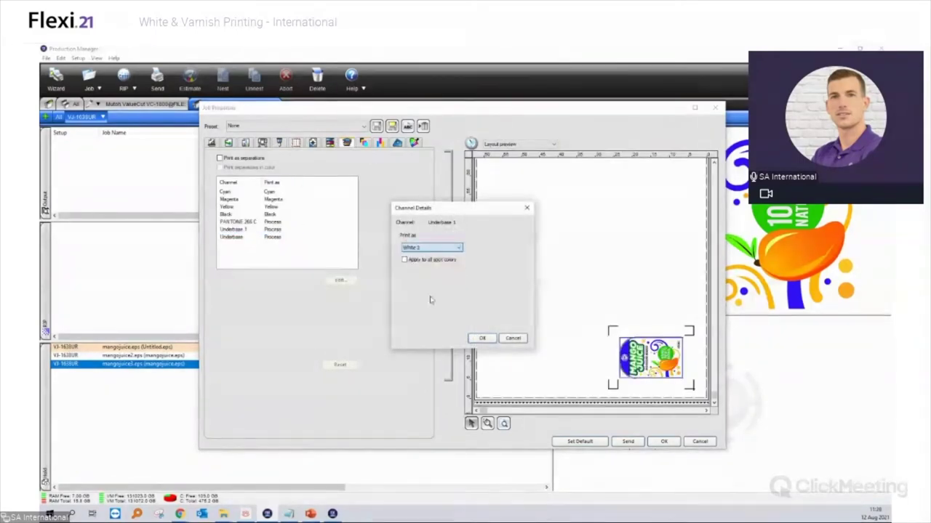
pyautogui.click(482, 338)
# - Set the Underbase separation channel to print as White 1
pyautogui.doubleClick(279, 238)
pyautogui.click(455, 248)
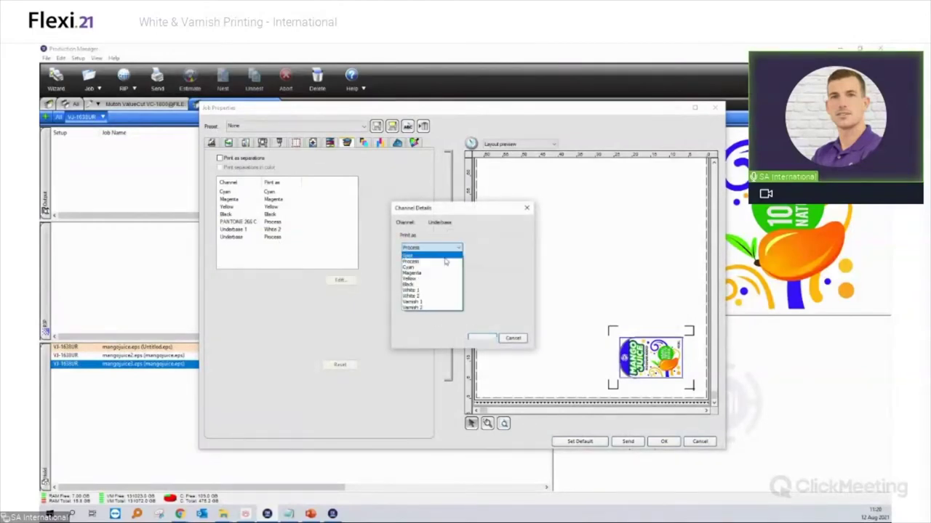
pyautogui.click(436, 292)
pyautogui.click(482, 339)
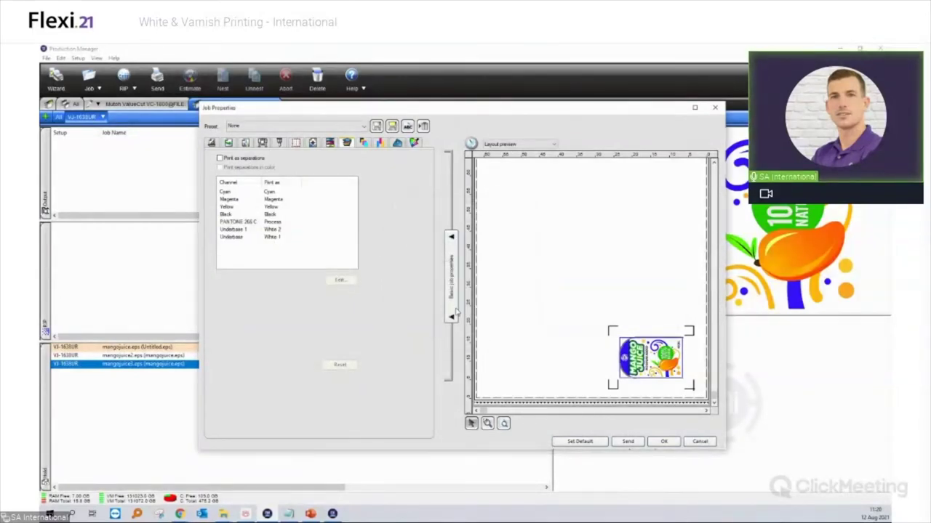
# - Change the White 2 option in the job's spot settings to Spot color
pyautogui.click(263, 143)
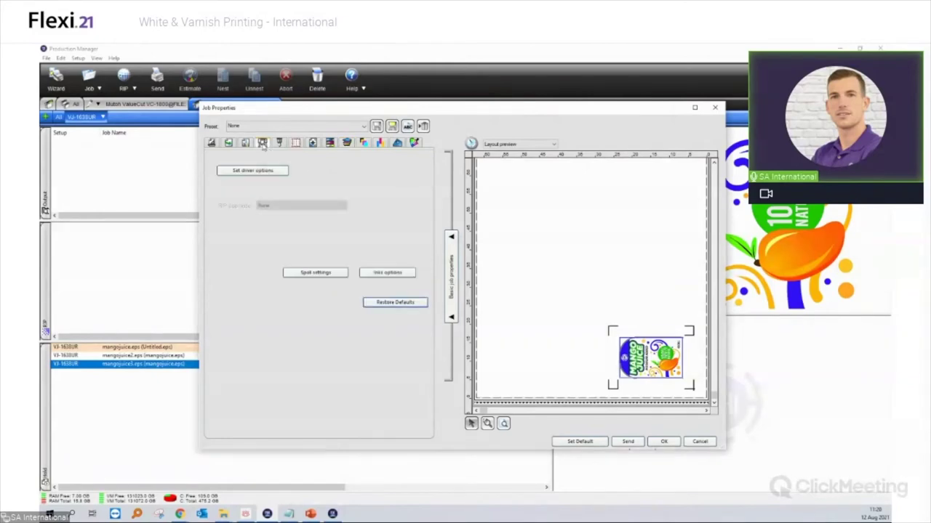
pyautogui.click(305, 274)
pyautogui.click(462, 236)
pyautogui.click(463, 240)
pyautogui.click(463, 249)
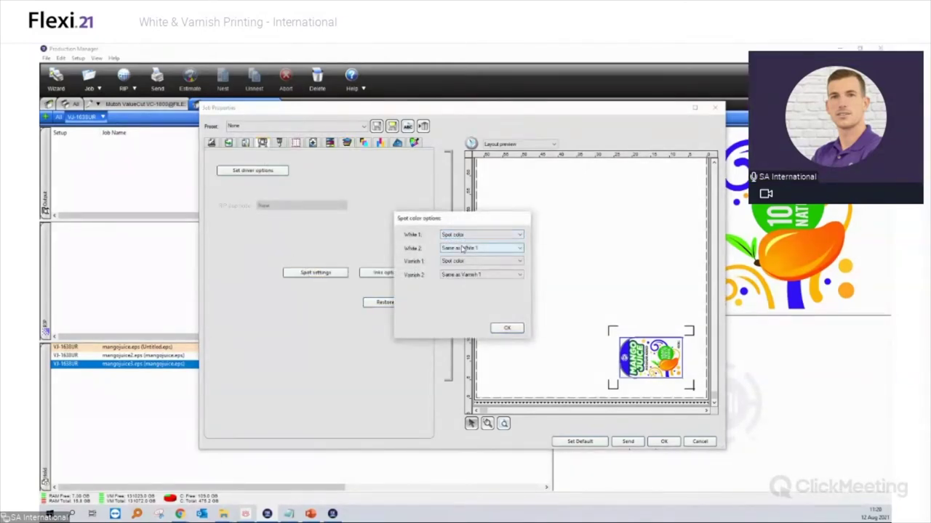
pyautogui.click(462, 248)
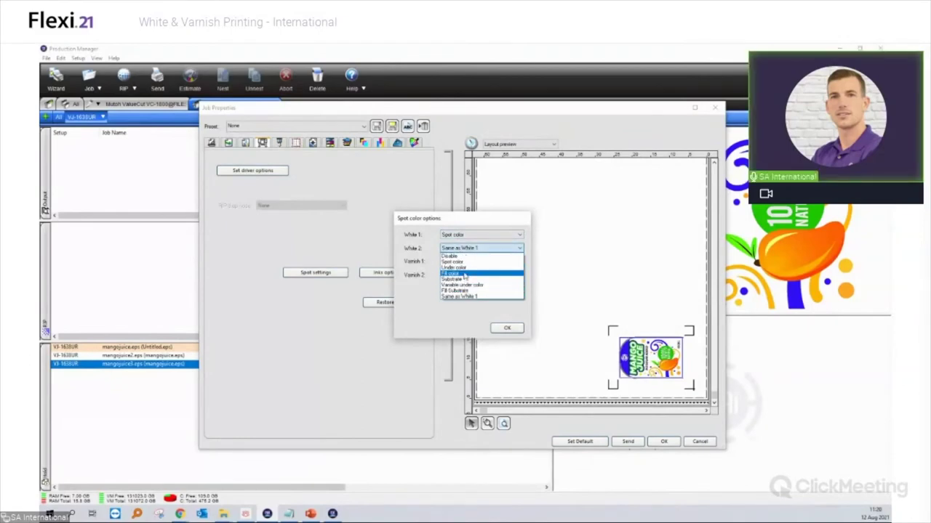
pyautogui.click(452, 262)
pyautogui.click(507, 329)
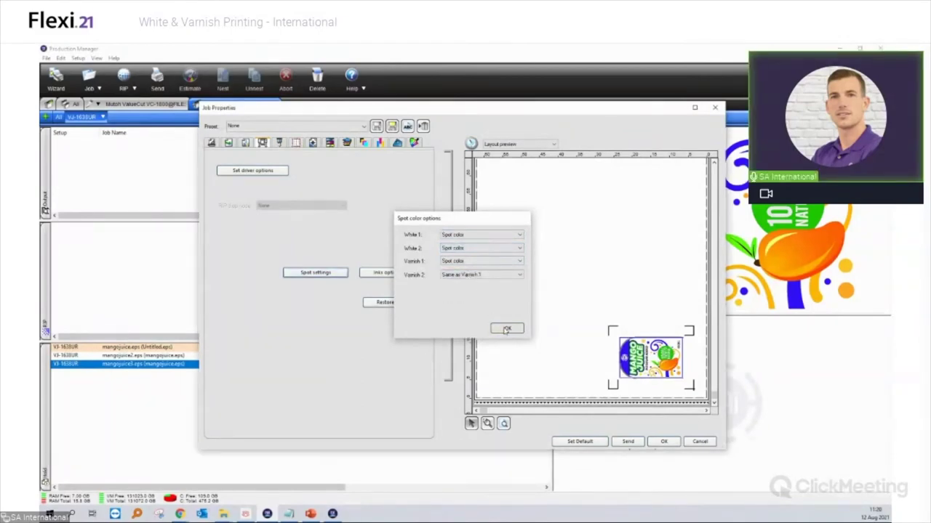
# - Preview the job's output channels with White 1 and White 2 shown one at a time
pyautogui.click(363, 144)
pyautogui.click(223, 179)
pyautogui.click(222, 209)
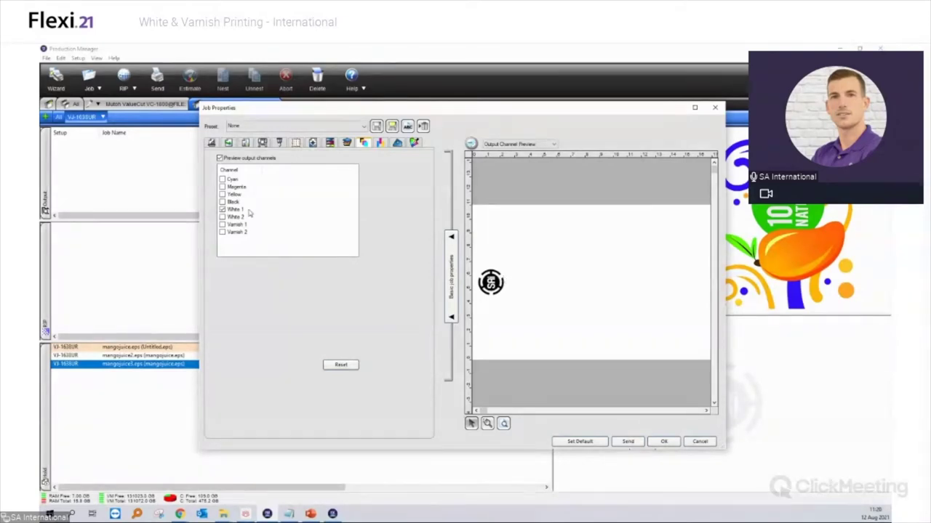
pyautogui.click(223, 210)
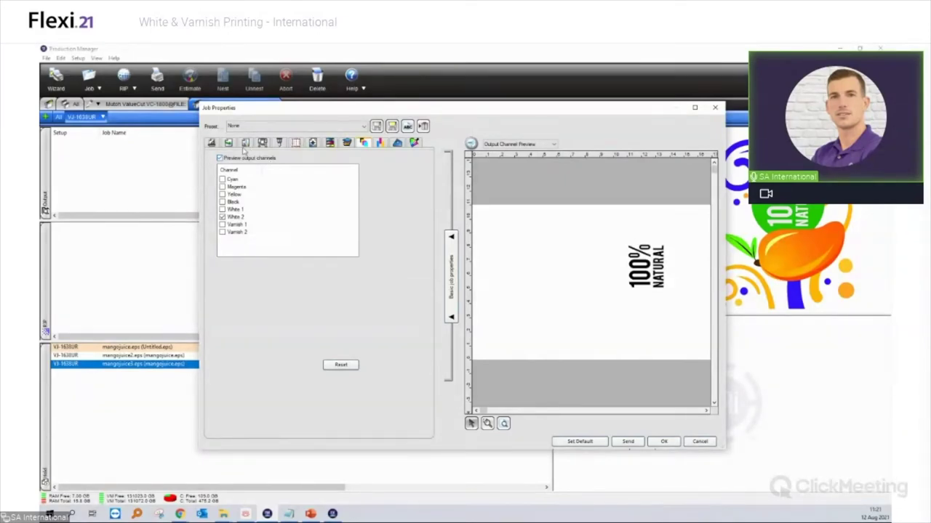
# - Show the job's color settings, switch to FlexiSIGN & PRINT to choose the Production Manager on this computer, and return to the job properties
pyautogui.click(244, 144)
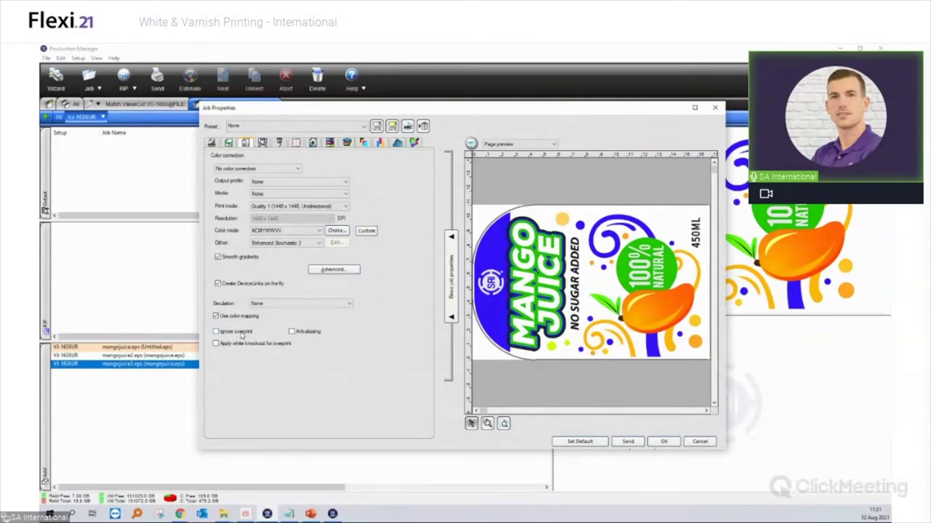
pyautogui.hotkey('alt', 'Tab')
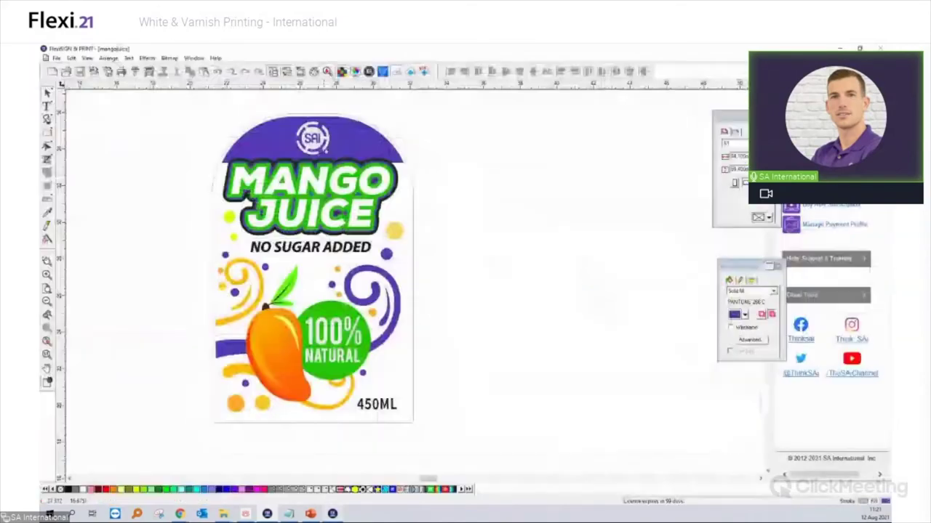
pyautogui.click(154, 72)
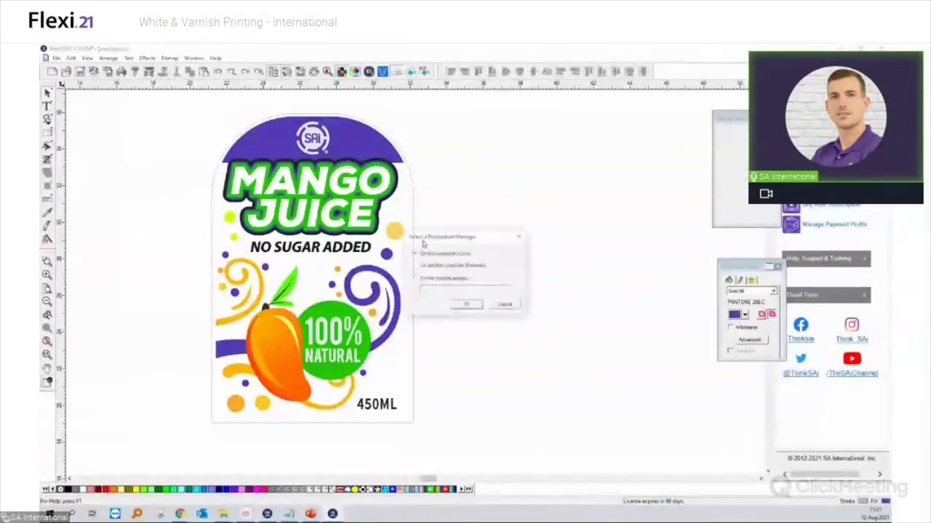
pyautogui.click(465, 304)
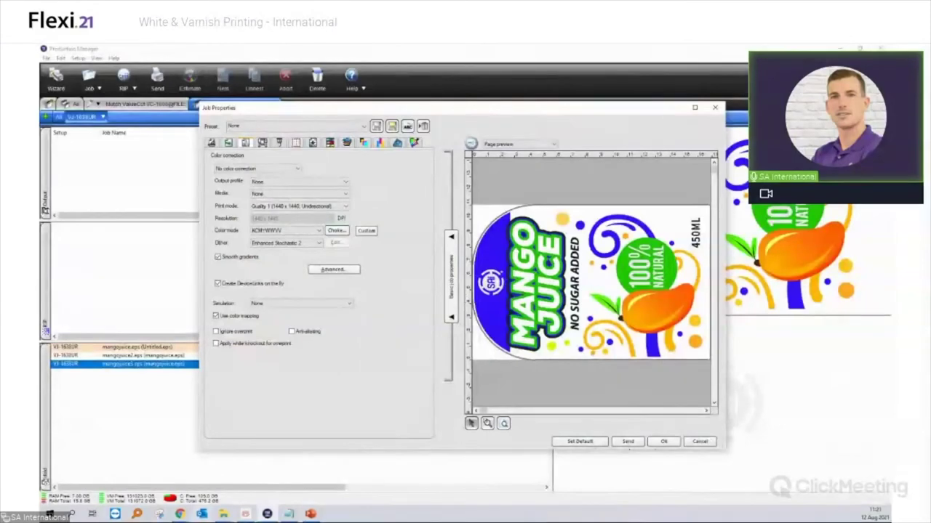
pyautogui.click(227, 515)
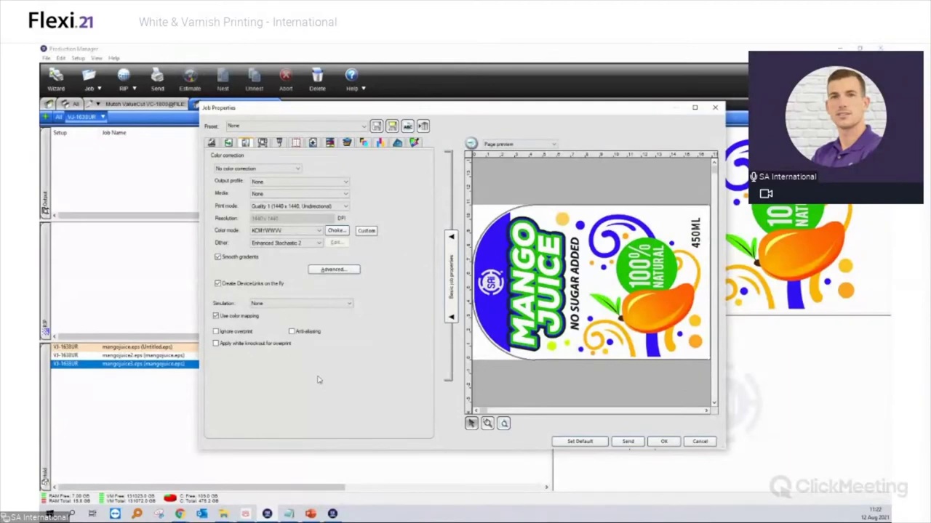
# - Set the choke and bleed option of the White 1 channel to Bleed with a distance of 0.30 mm
pyautogui.click(336, 231)
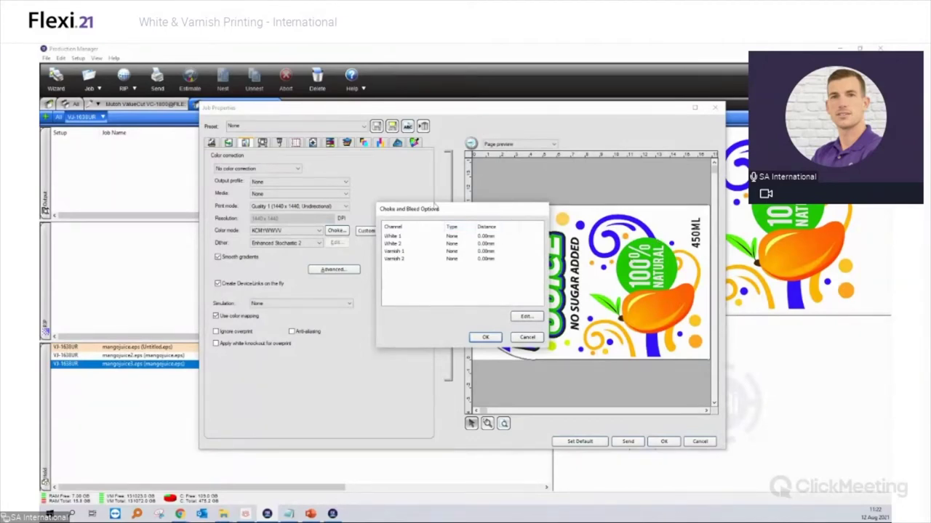
pyautogui.click(410, 252)
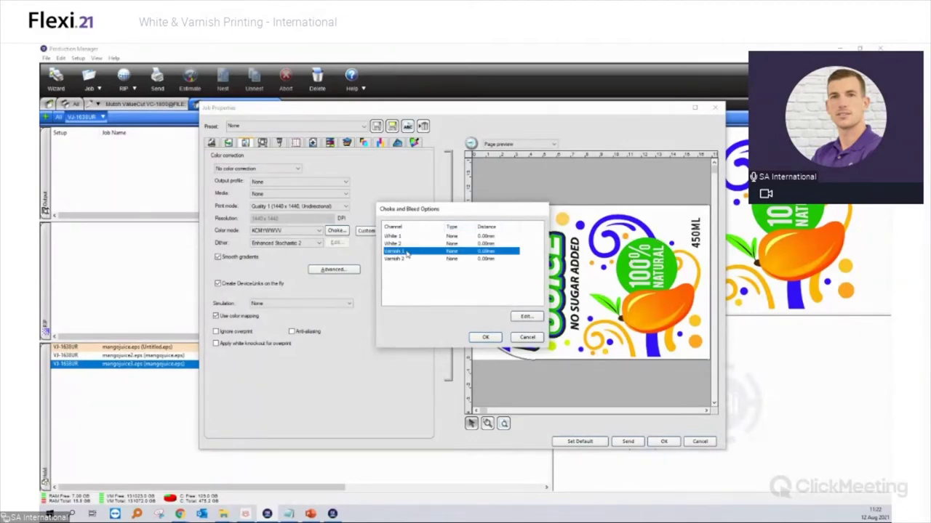
pyautogui.doubleClick(452, 237)
pyautogui.click(463, 264)
pyautogui.click(459, 278)
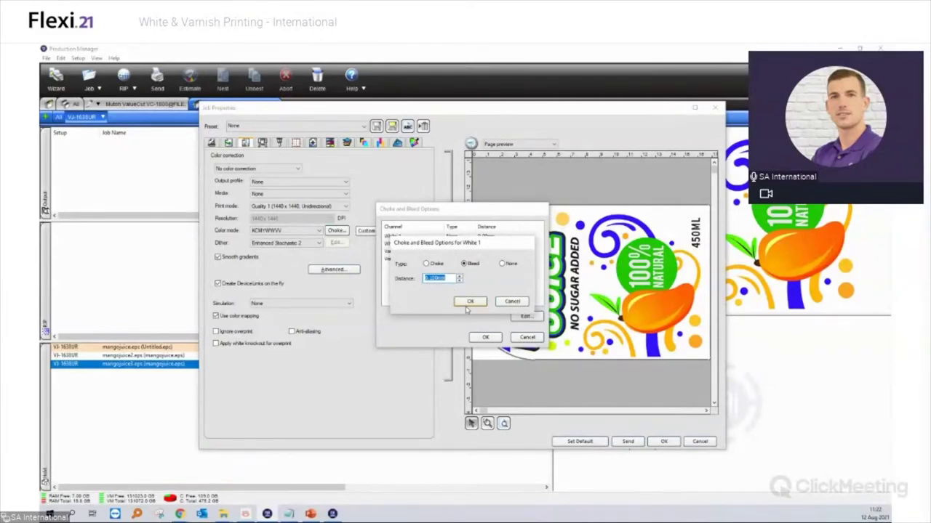
pyautogui.click(469, 304)
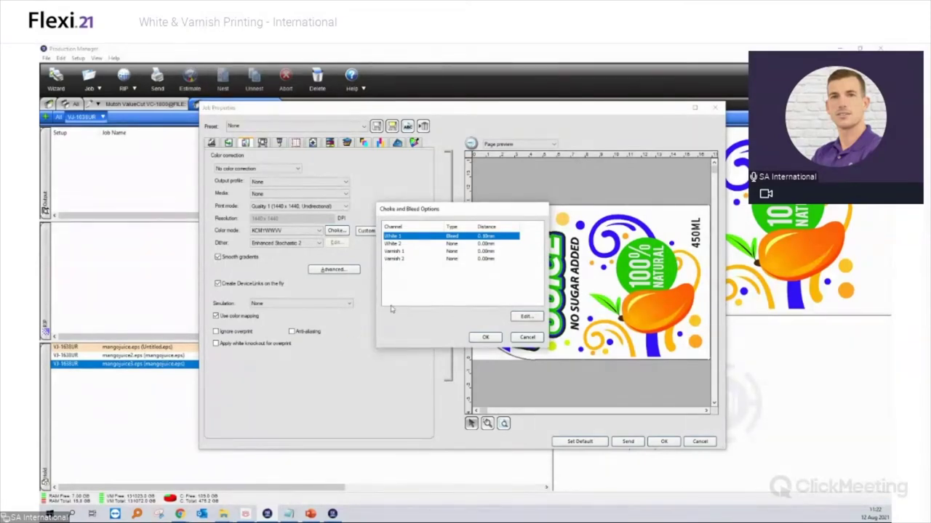
pyautogui.click(485, 338)
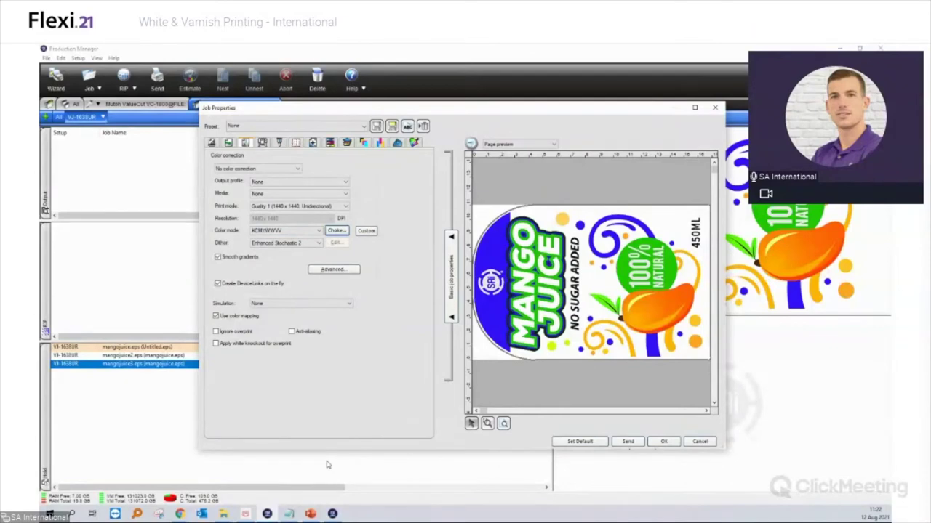
# - Switch to FlexiSIGN & PRINT and open the recent mangojuice design
pyautogui.moveTo(333, 514)
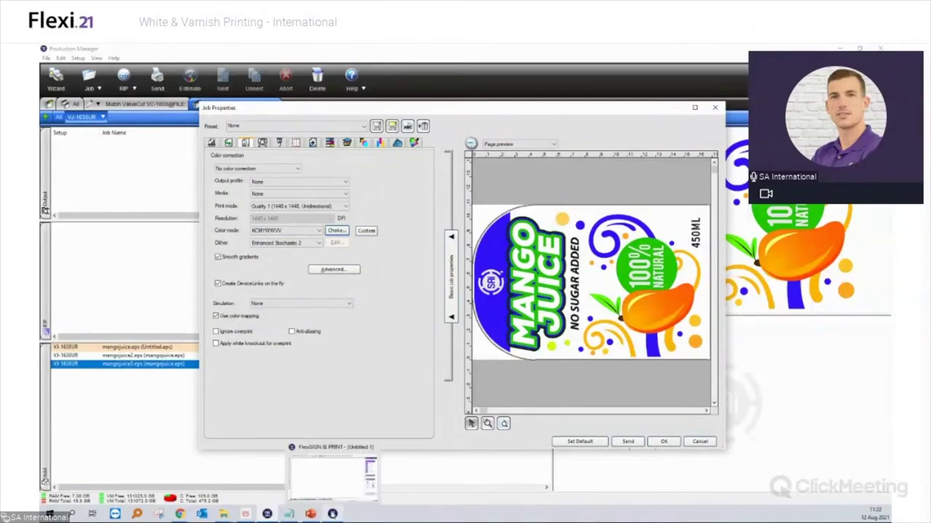
pyautogui.click(333, 474)
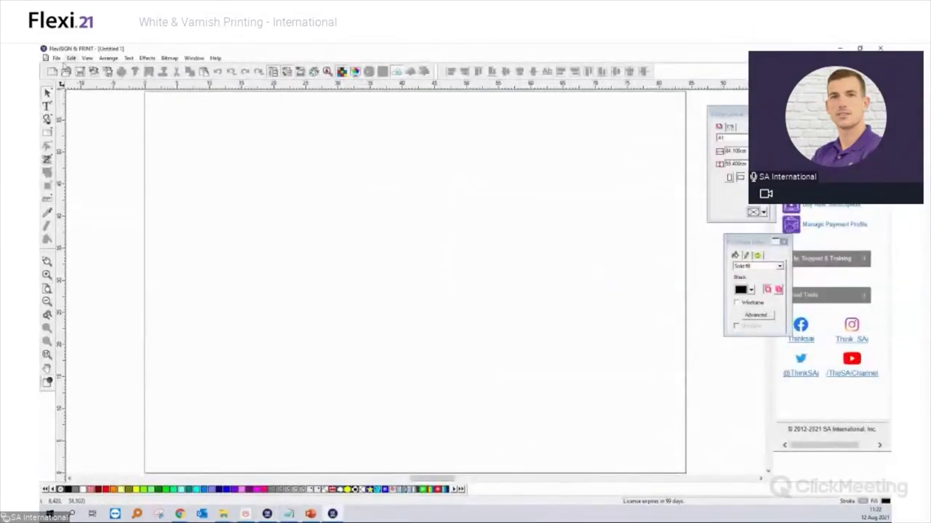
pyautogui.click(55, 59)
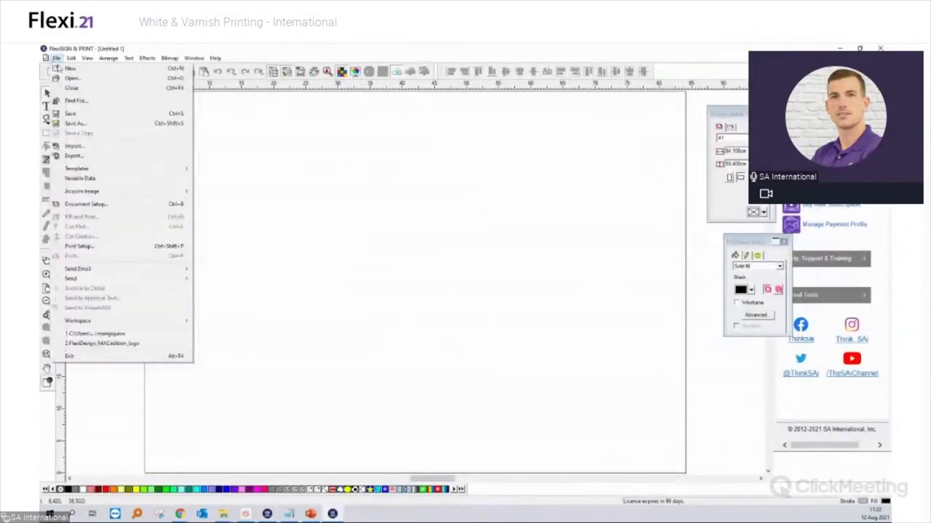
pyautogui.click(102, 335)
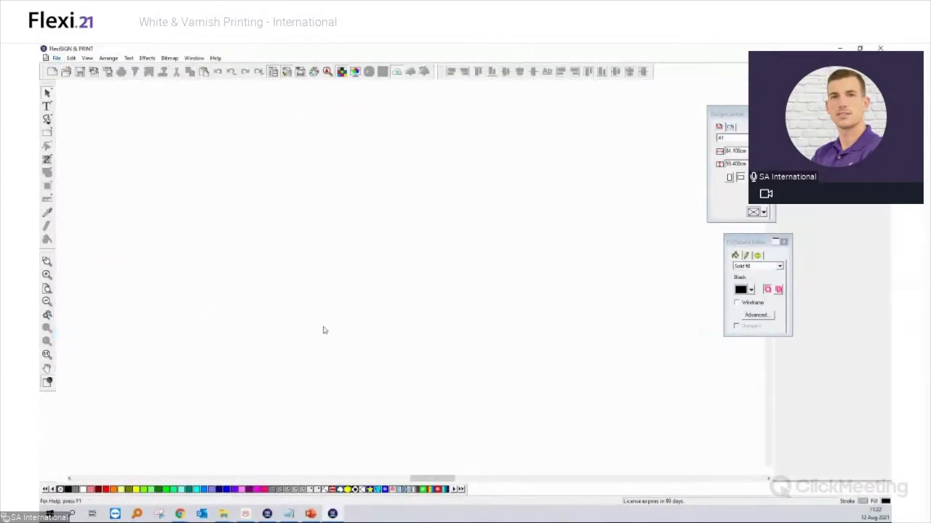
pyautogui.scroll(5, 367, 318)
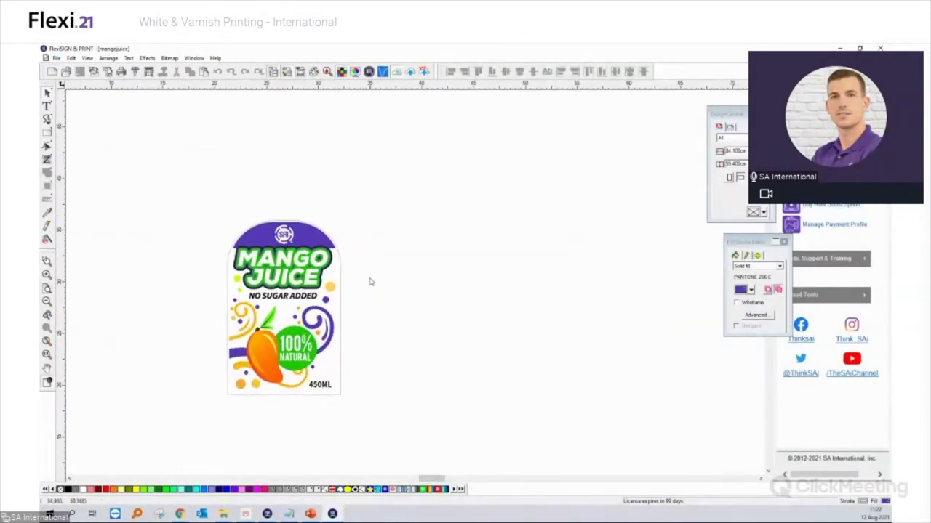
# - Ungroup the label artwork and select only the "100% NATURAL" text in the green circle
pyautogui.scroll(-2, 175, 301)
pyautogui.click(277, 351)
pyautogui.rightClick(279, 353)
pyautogui.click(347, 340)
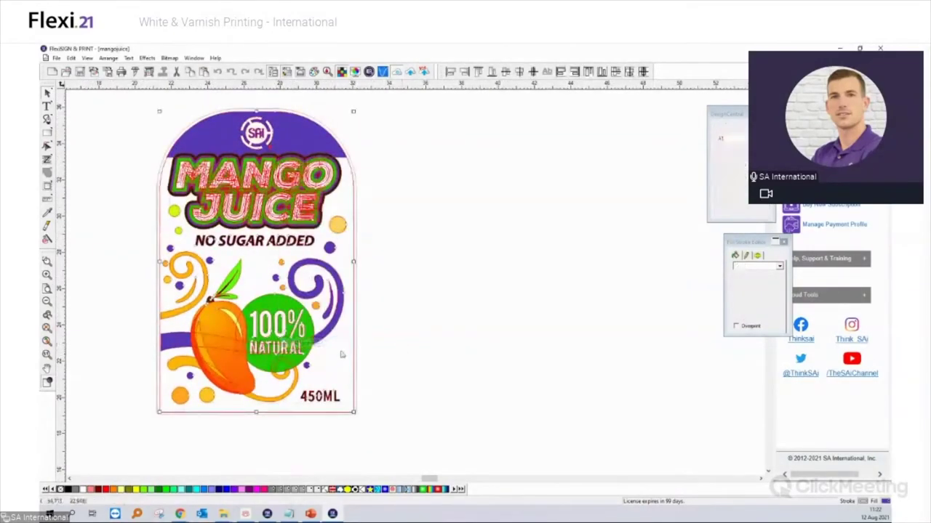
pyautogui.moveTo(397, 357); pyautogui.dragTo(247, 311)
pyautogui.scroll(2, 246, 315)
pyautogui.scroll(1, 246, 316)
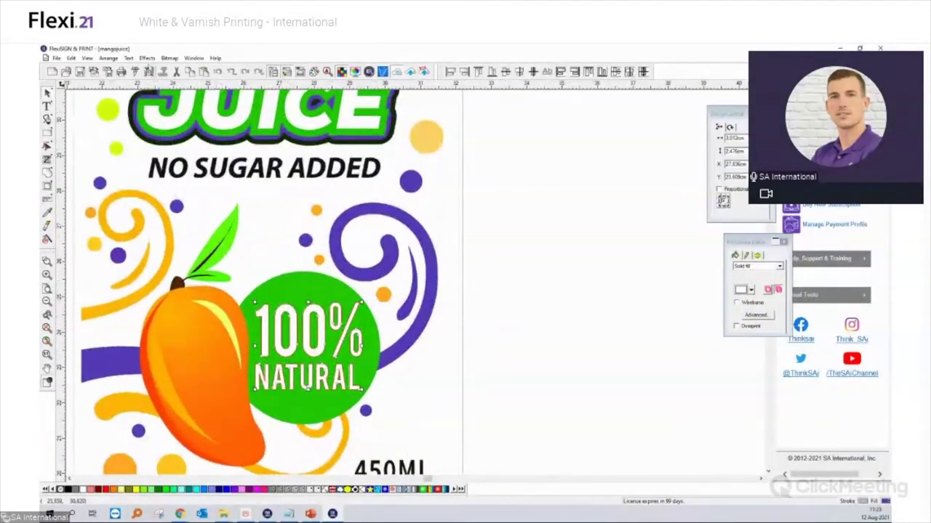
# - Apply a solid underbase with the Underbase color and 0.000 cm offset to the "100% NATURAL" text
pyautogui.click(147, 58)
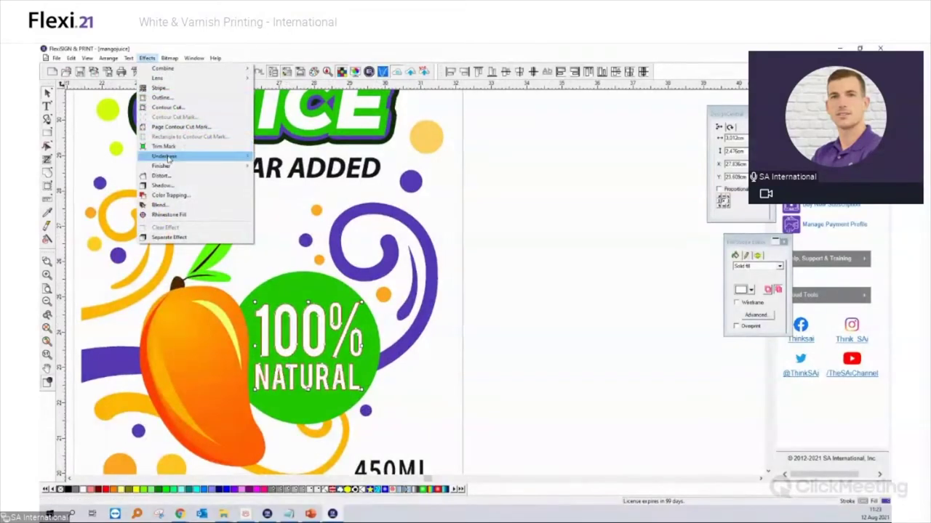
pyautogui.moveTo(167, 156)
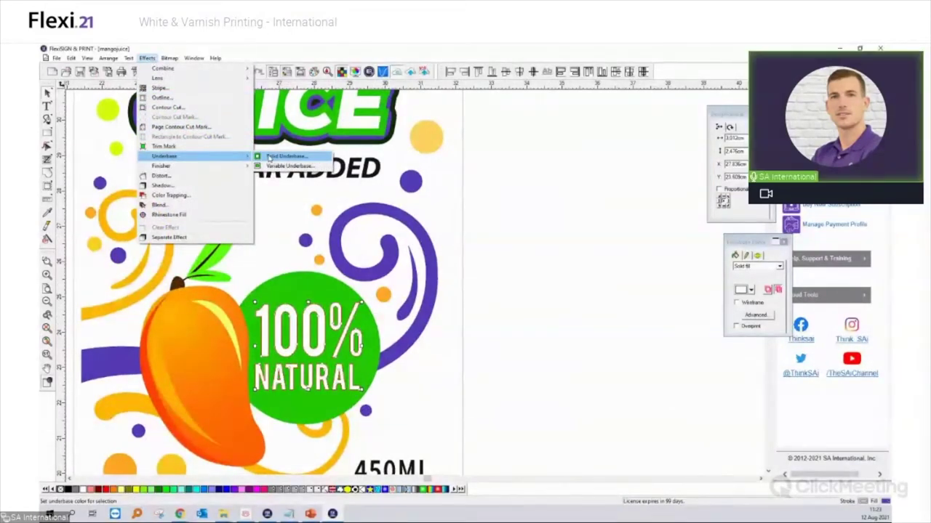
pyautogui.click(269, 157)
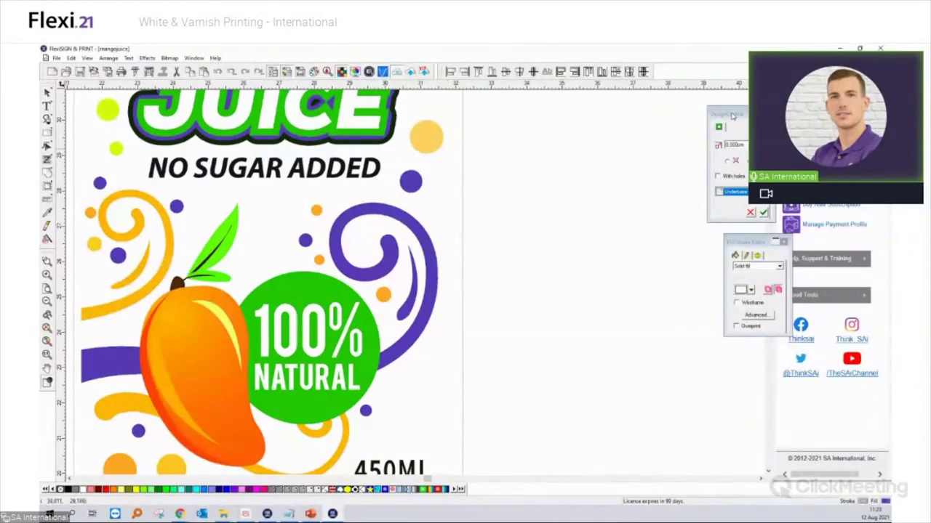
pyautogui.moveTo(731, 115); pyautogui.dragTo(523, 265)
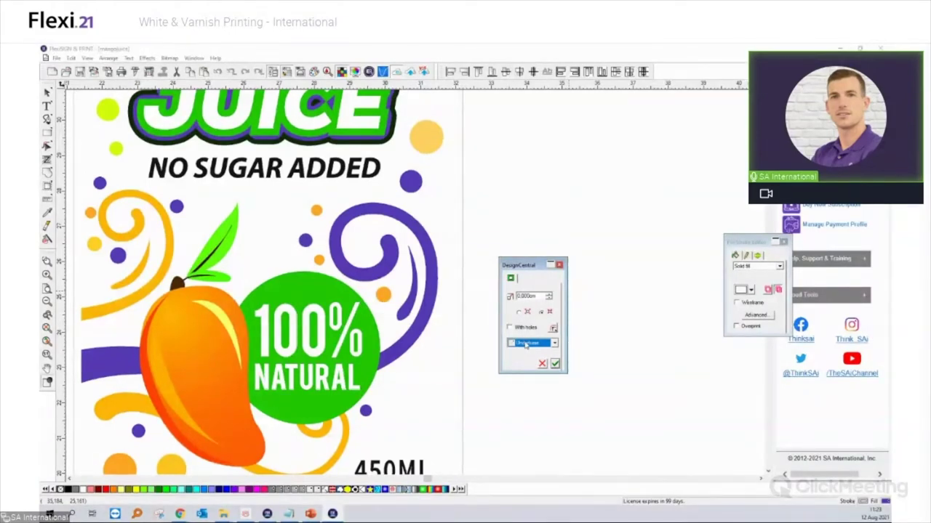
pyautogui.click(555, 364)
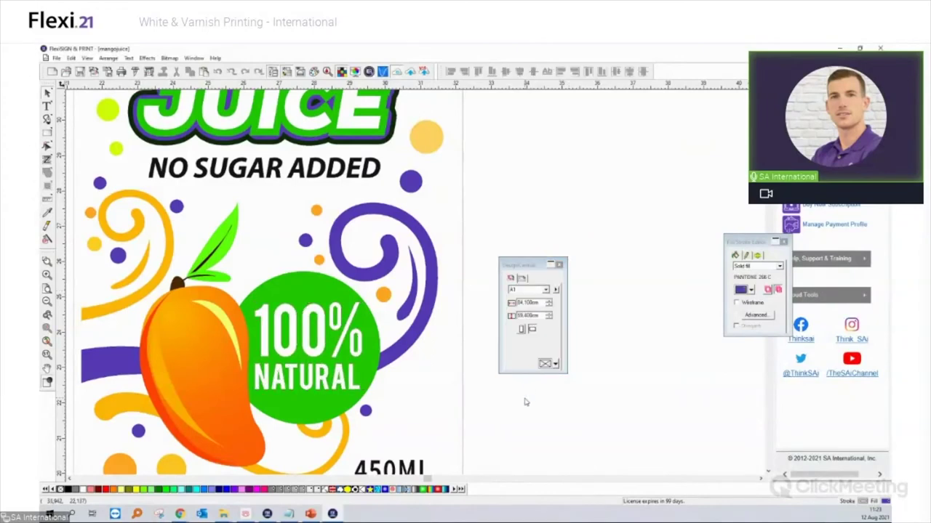
pyautogui.scroll(-3, 487, 387)
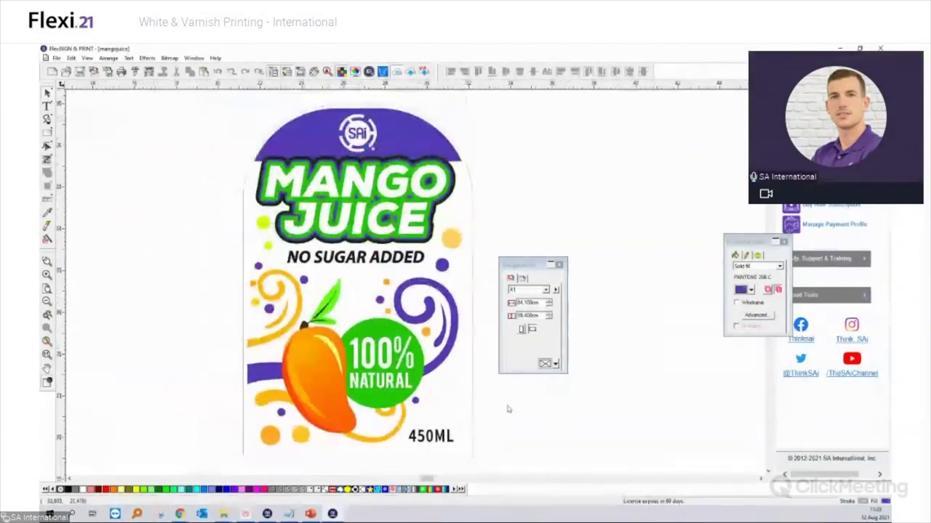
pyautogui.scroll(-1, 509, 415)
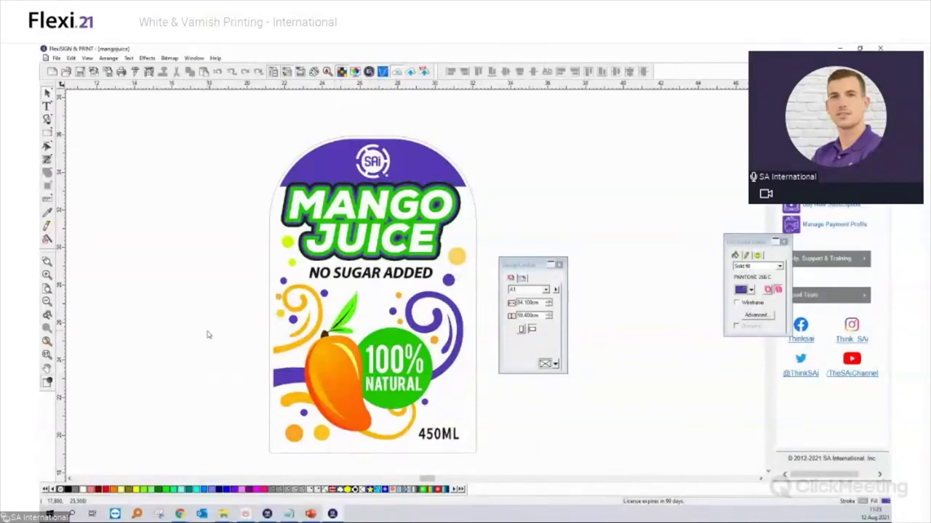
# - Return to the job properties in Production Manager and examine how Underbase and Underbase 1 are mapped in the separations
pyautogui.click(266, 514)
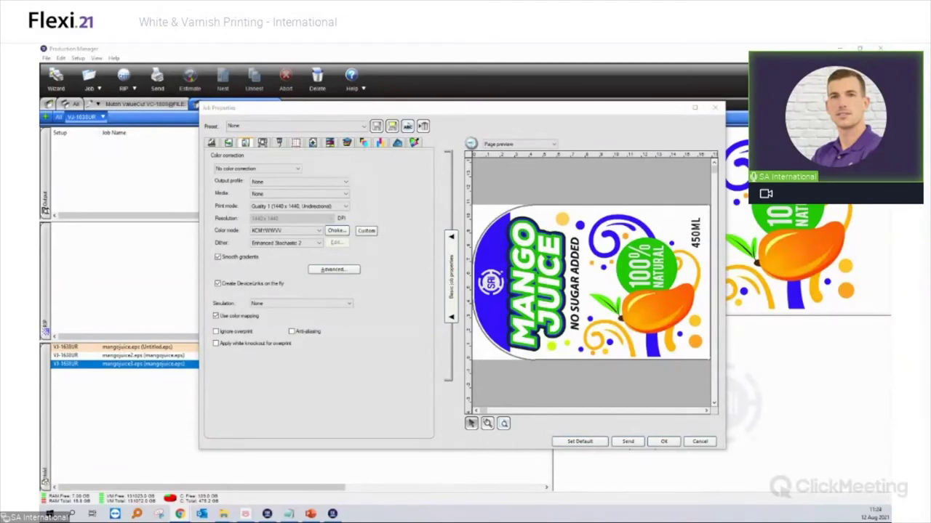
pyautogui.click(263, 142)
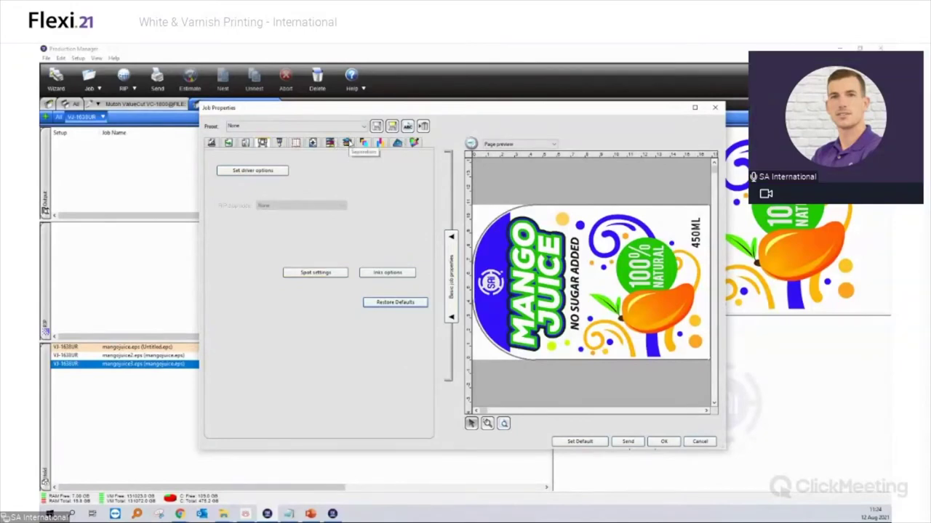
pyautogui.click(349, 142)
pyautogui.click(284, 231)
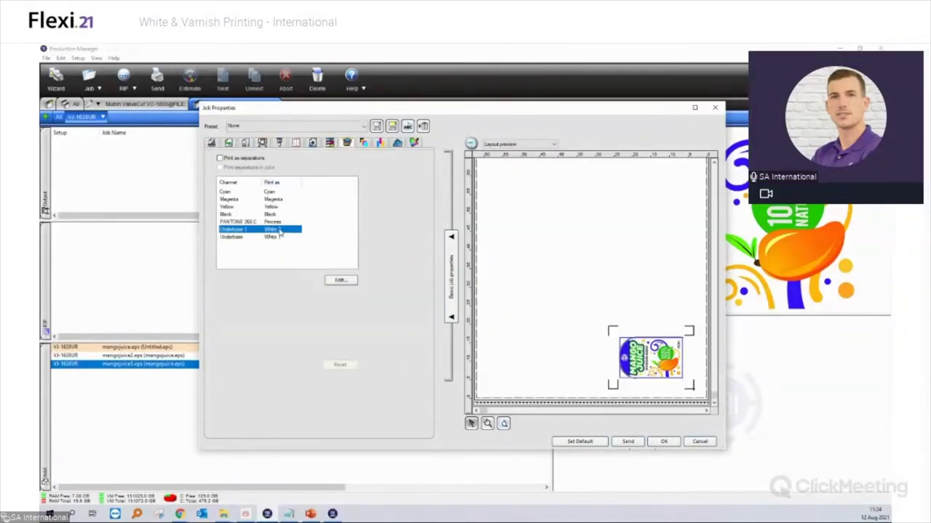
pyautogui.click(281, 237)
pyautogui.click(282, 230)
# - Preview the job's output channels, turn off the White 2 channel and close the job properties
pyautogui.click(363, 142)
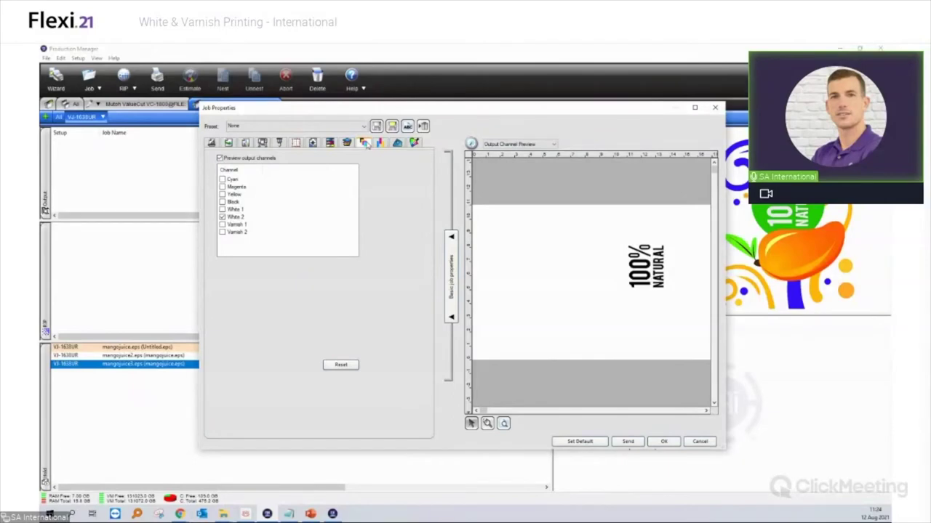
pyautogui.click(223, 217)
pyautogui.click(628, 443)
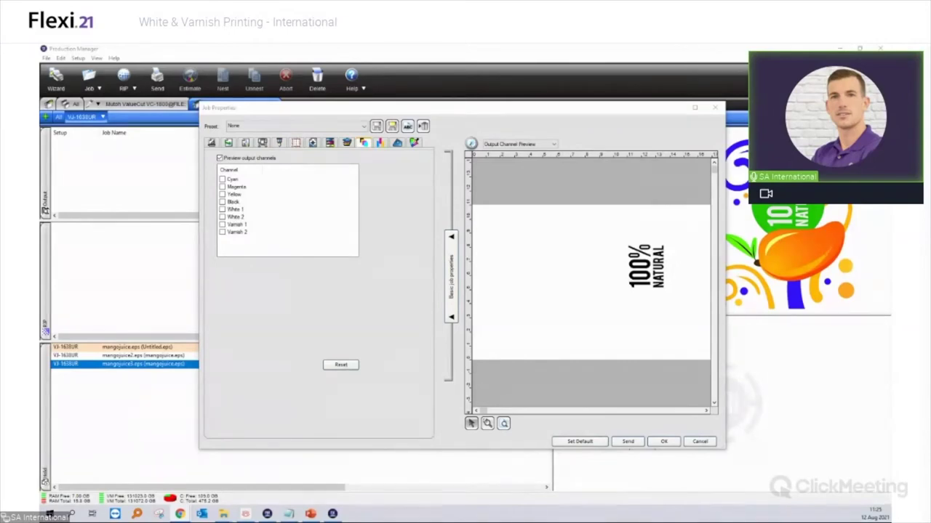
pyautogui.click(716, 109)
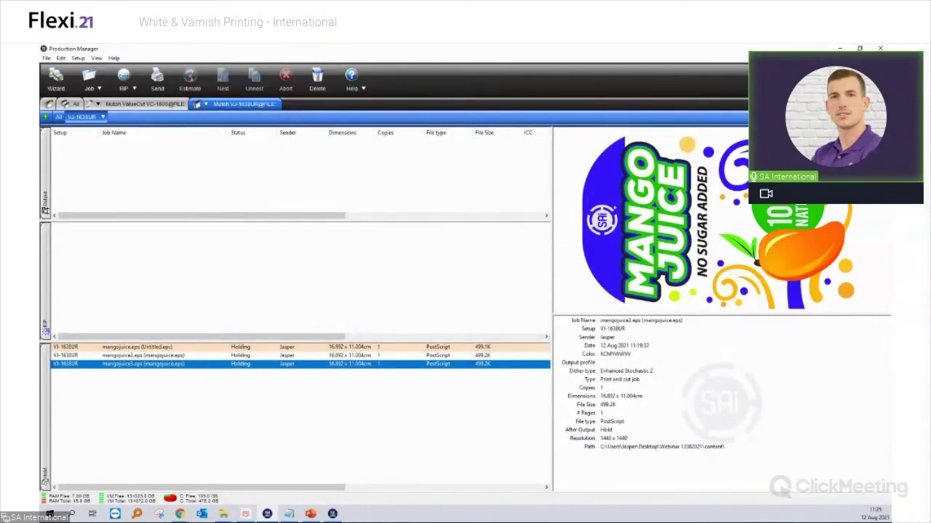
# - Reopen the job properties, examine the Layer printing option in the driver options and close both dialogs without saving
pyautogui.hotkey('alt', 'Tab')
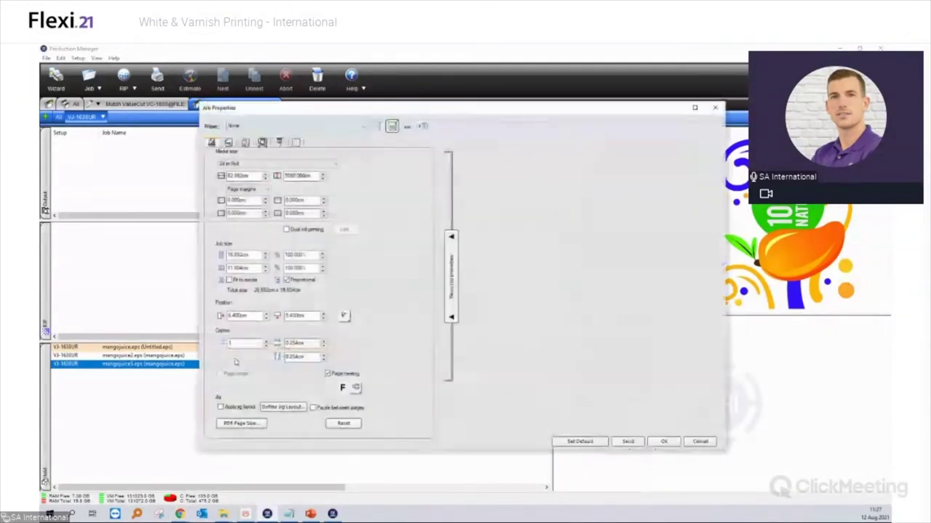
pyautogui.click(262, 143)
pyautogui.click(261, 173)
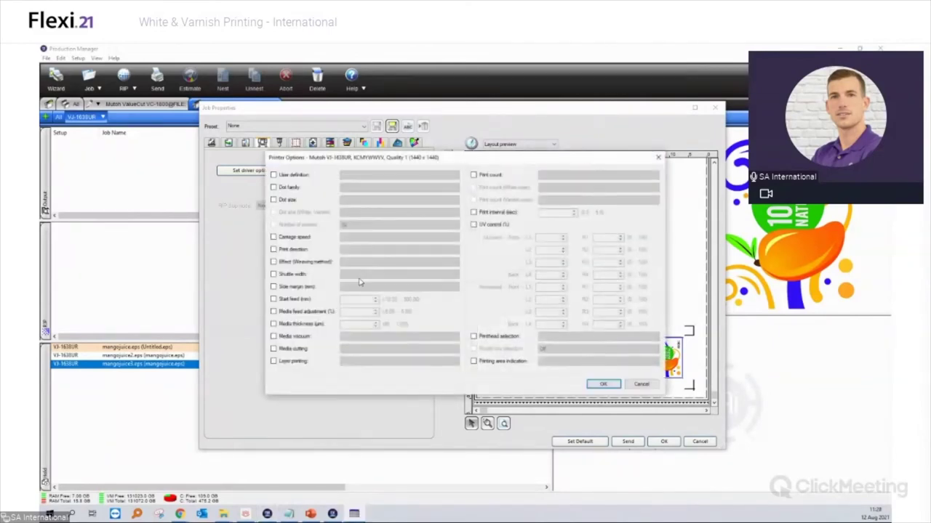
pyautogui.click(294, 361)
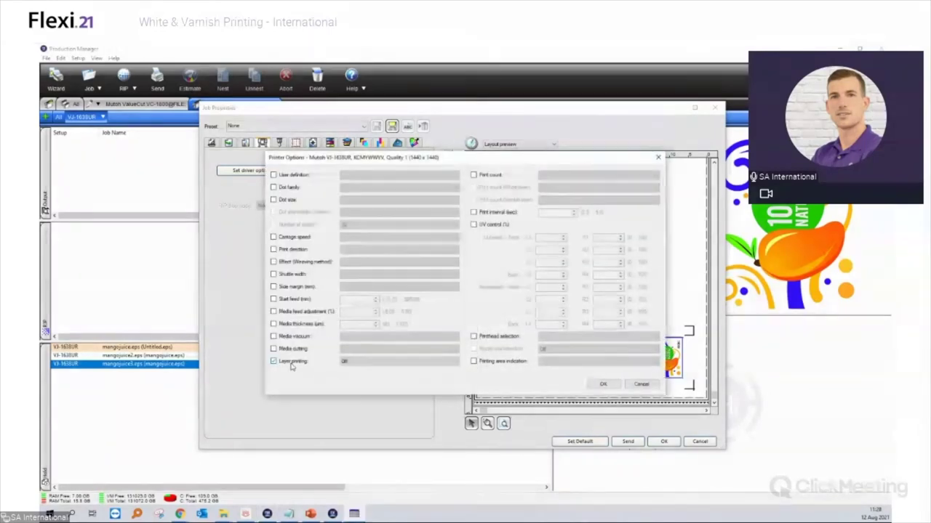
pyautogui.click(362, 362)
pyautogui.click(295, 388)
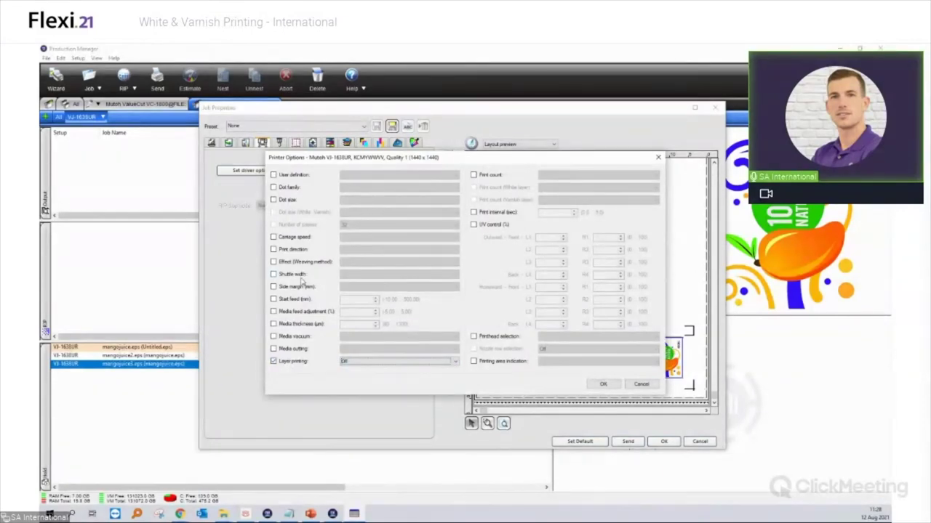
pyautogui.click(658, 157)
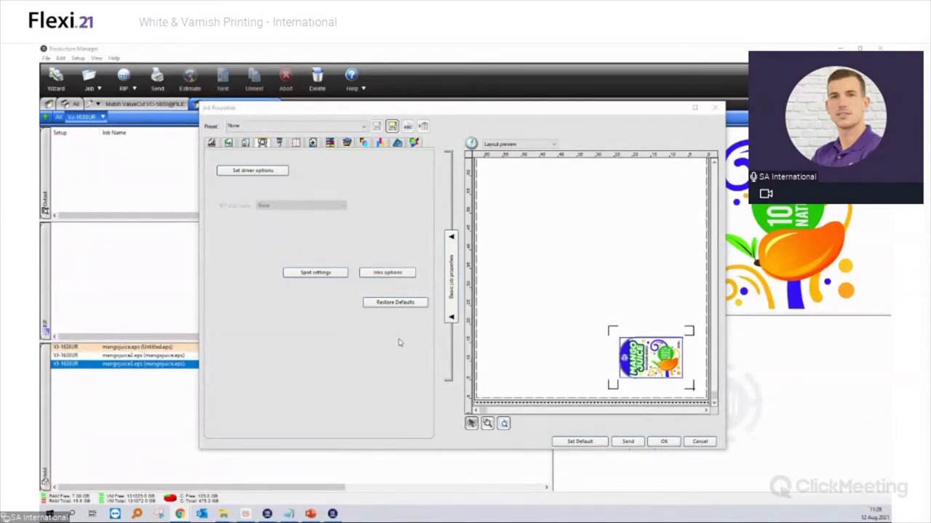
pyautogui.click(715, 111)
# - Delete the three mango juice jobs from the hold queue
pyautogui.click(187, 383)
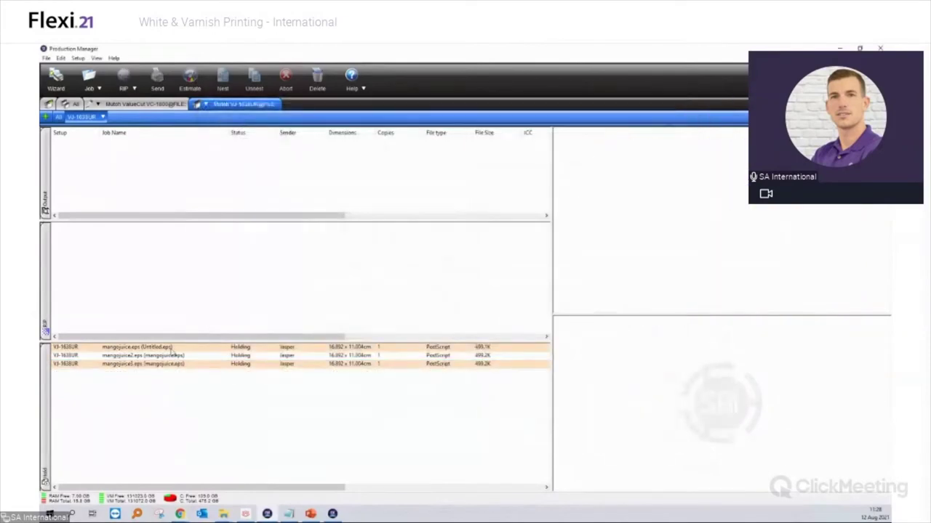
pyautogui.click(172, 349)
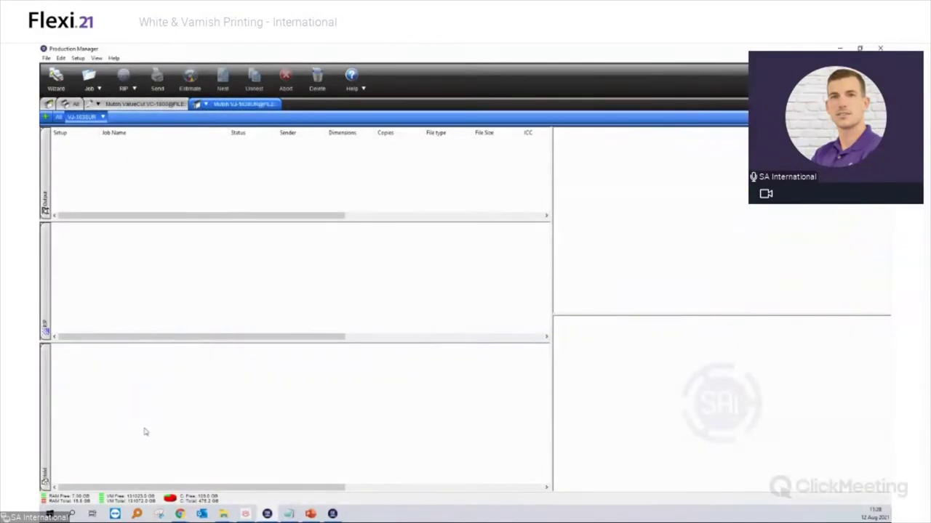
# - Switch to Chrome, open youtube.com in a maximized window and search for "hp white printing"
pyautogui.hotkey('alt', 'Tab')
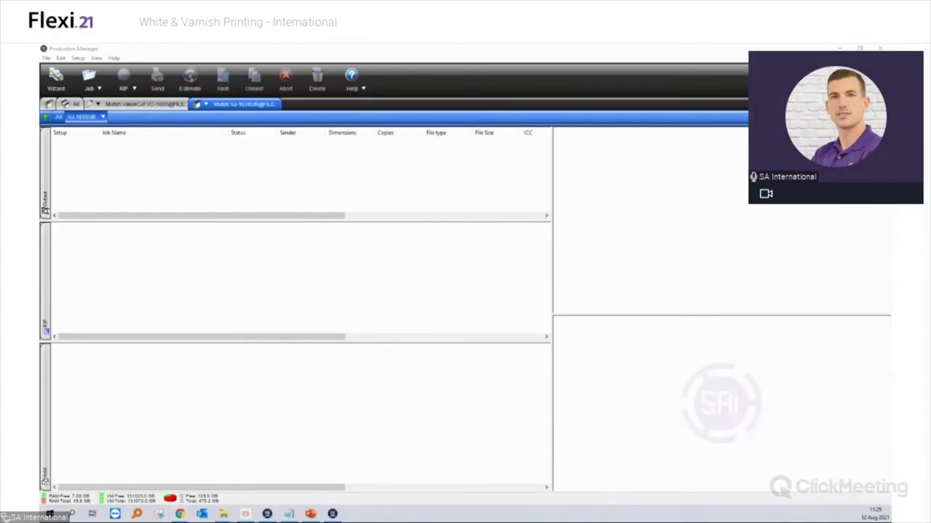
pyautogui.click(179, 515)
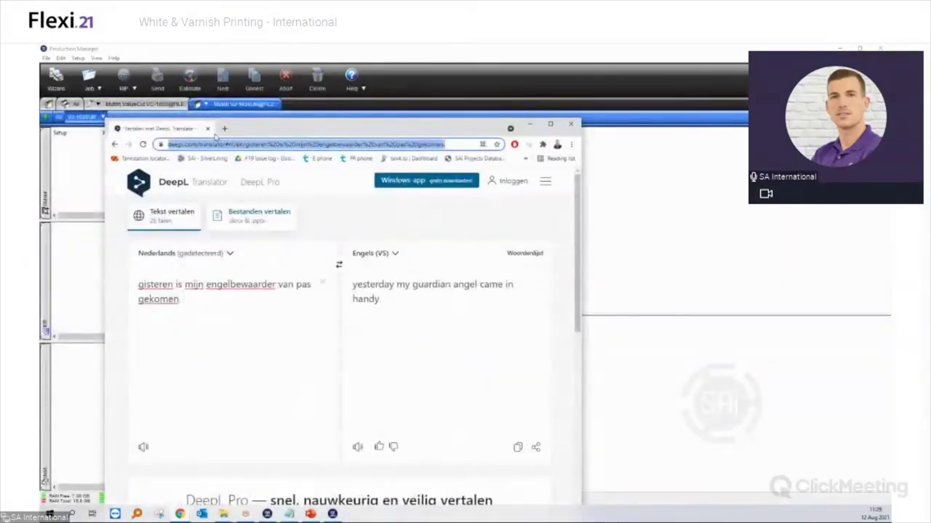
pyautogui.write('youtube.com')
pyautogui.press('Return')
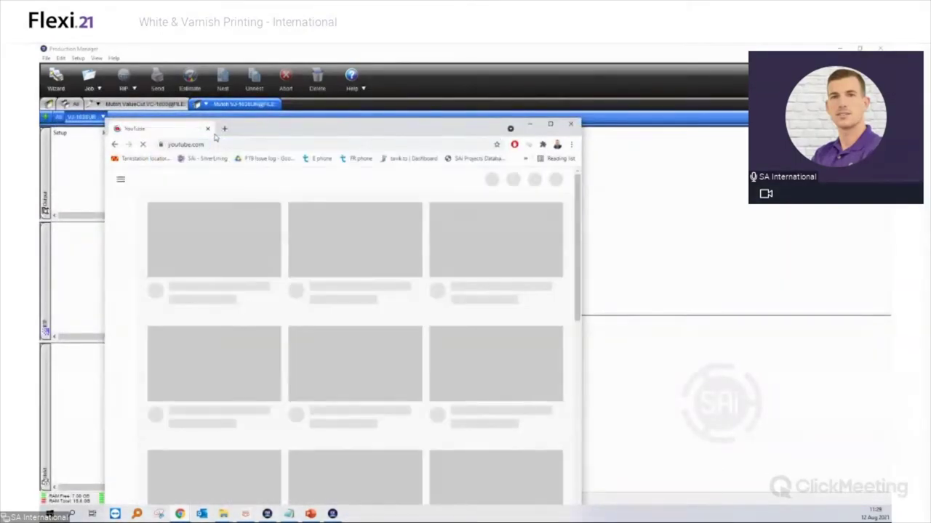
pyautogui.doubleClick(264, 128)
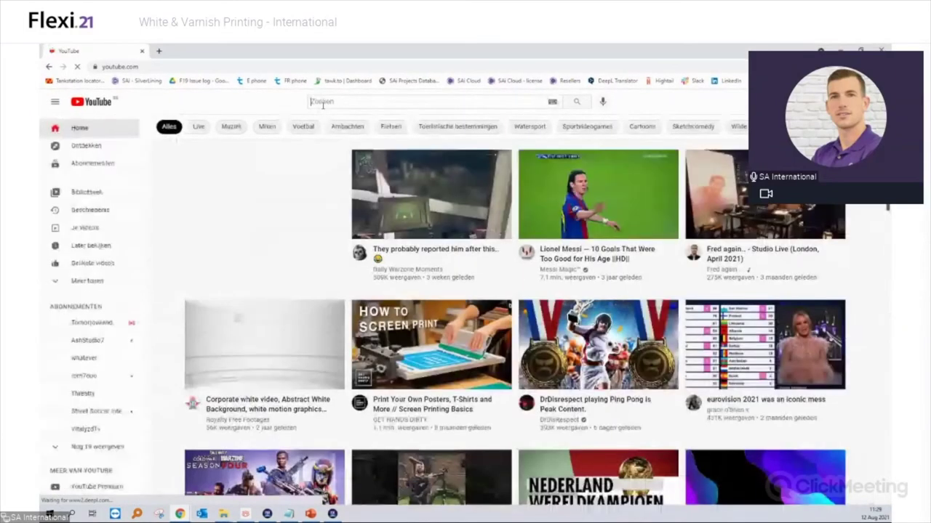
pyautogui.click(323, 103)
pyautogui.write('hp white printing')
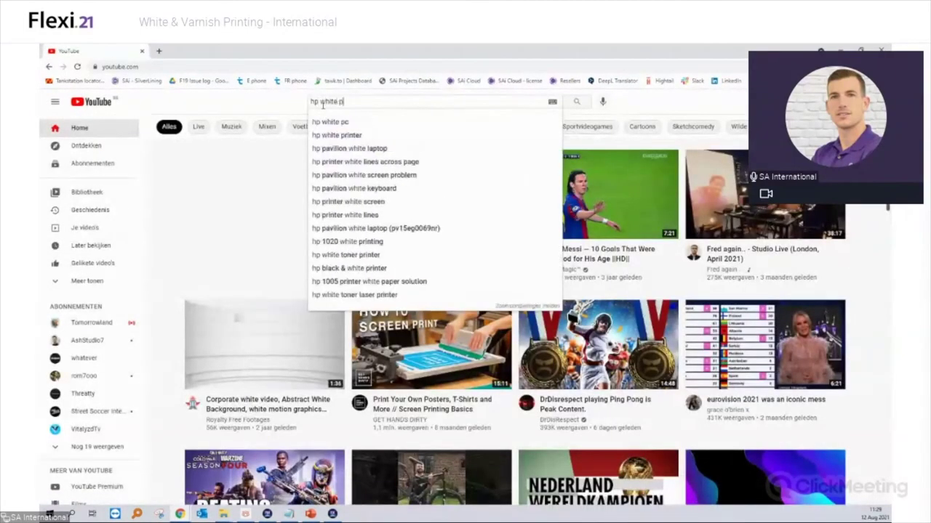
pyautogui.press('Return')
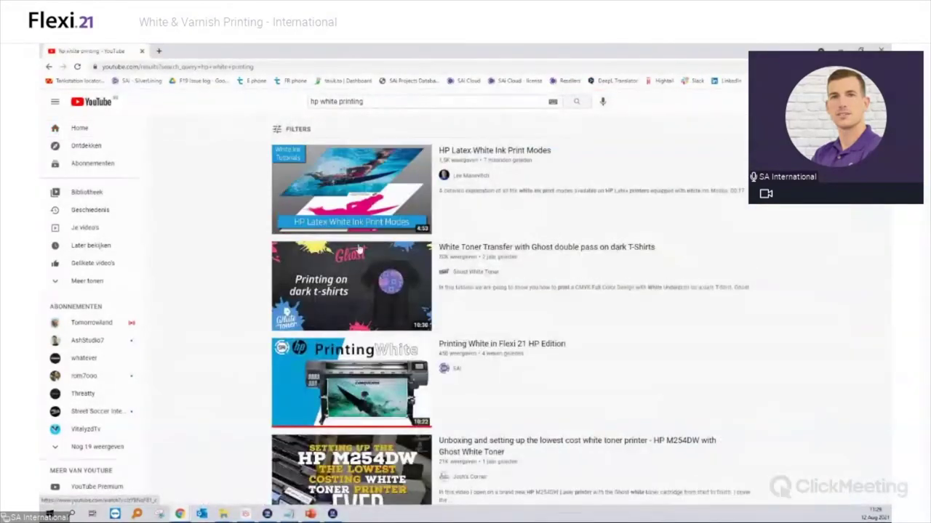
# - Open the video "Printing White in Flexi 21 HP Edition" and select its web address
pyautogui.click(400, 375)
pyautogui.click(182, 66)
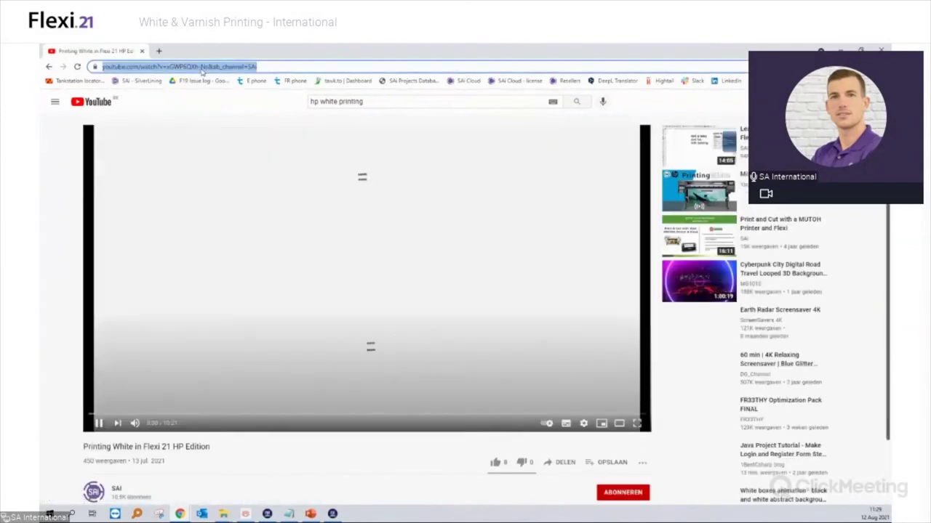
pyautogui.hotkey('alt', 'Tab')
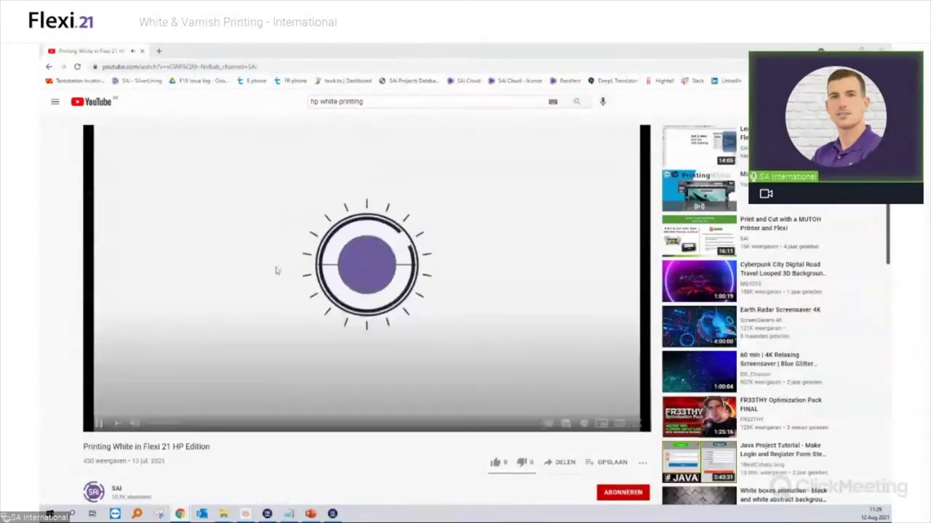
# - Browse the SAi channel's videos, open "Flexi HP Edition - HP Latex 700W & 800W - Different presets for White Printing" and pause it
pyautogui.click(117, 489)
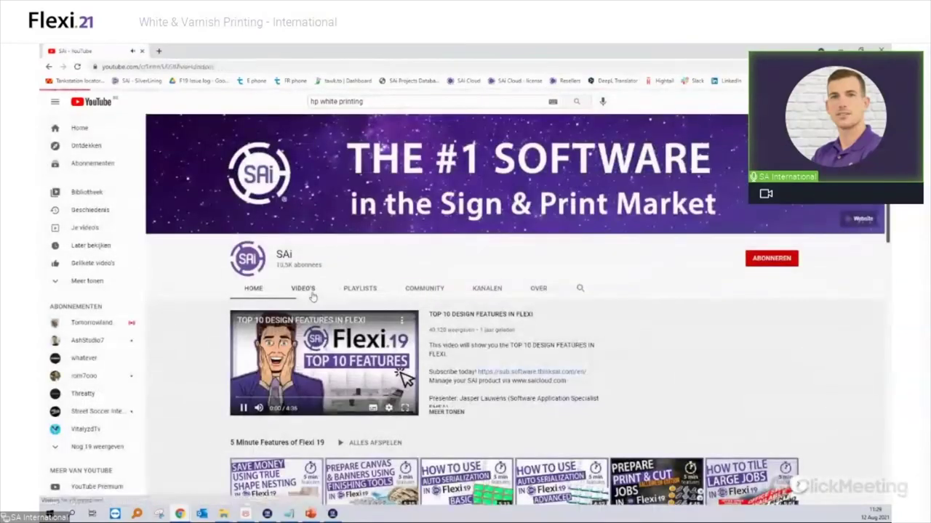
pyautogui.scroll(-10, 529, 315)
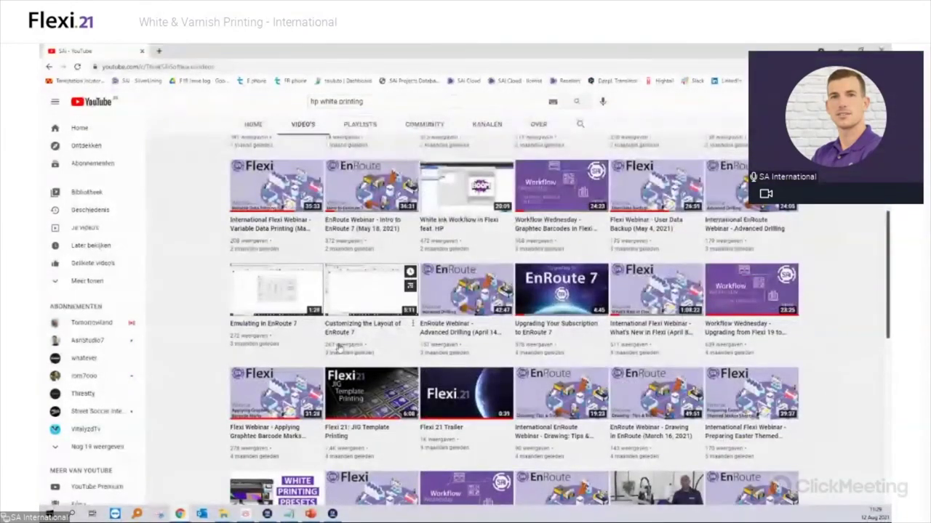
pyautogui.scroll(-3, 338, 348)
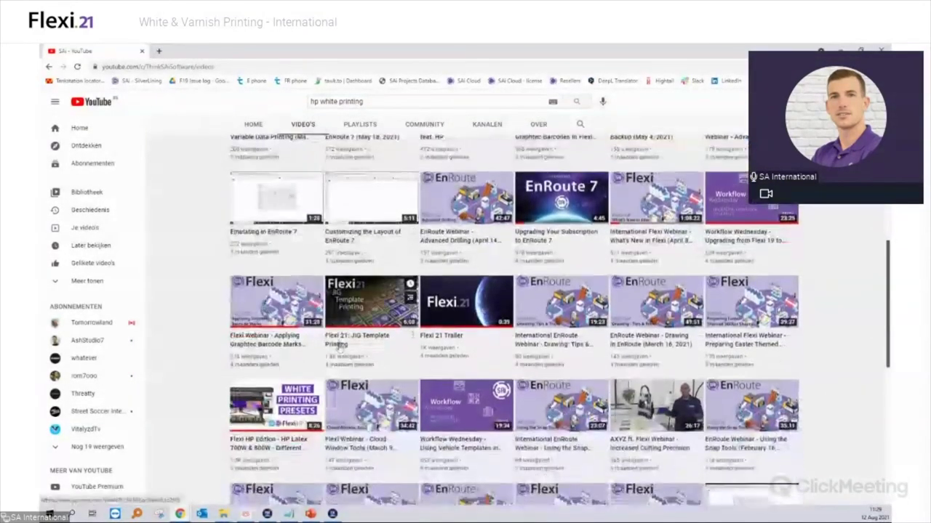
pyautogui.click(271, 372)
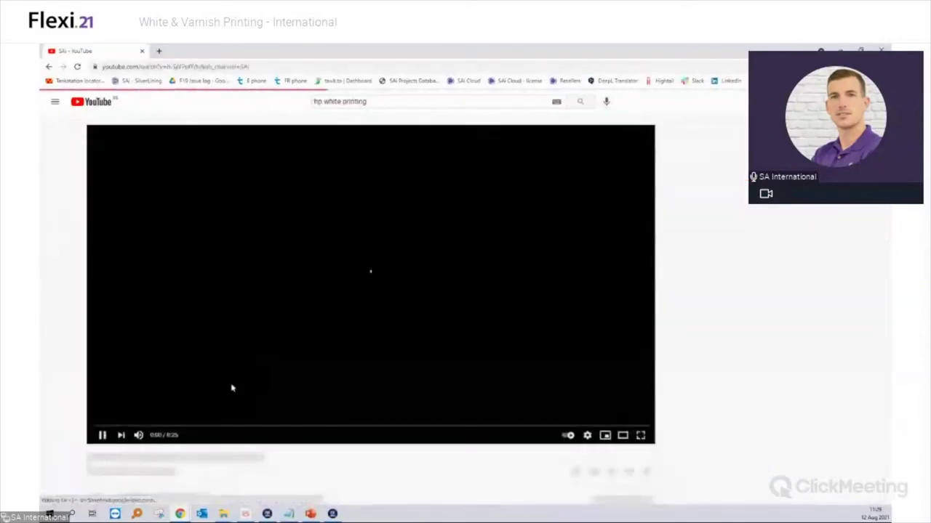
pyautogui.click(134, 318)
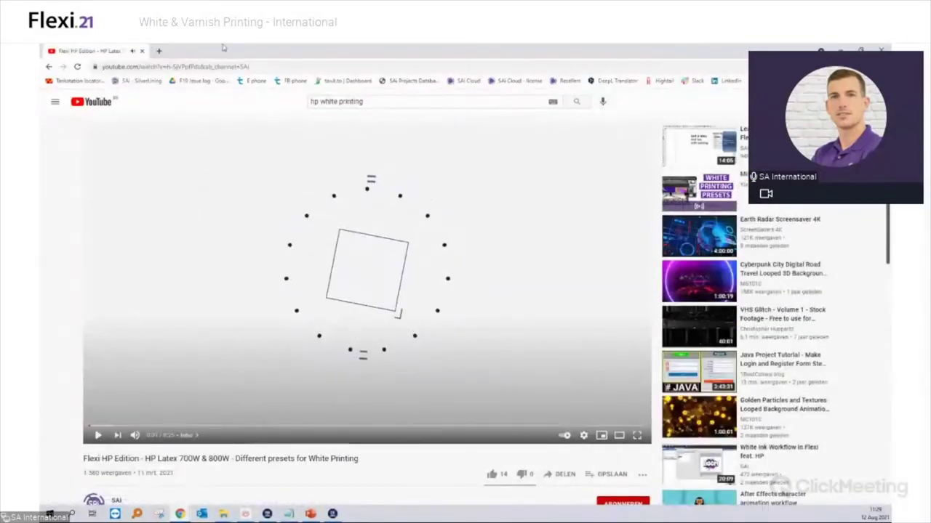
# - Select the paused video's web address, then close the browser and return to Production Manager
pyautogui.click(213, 67)
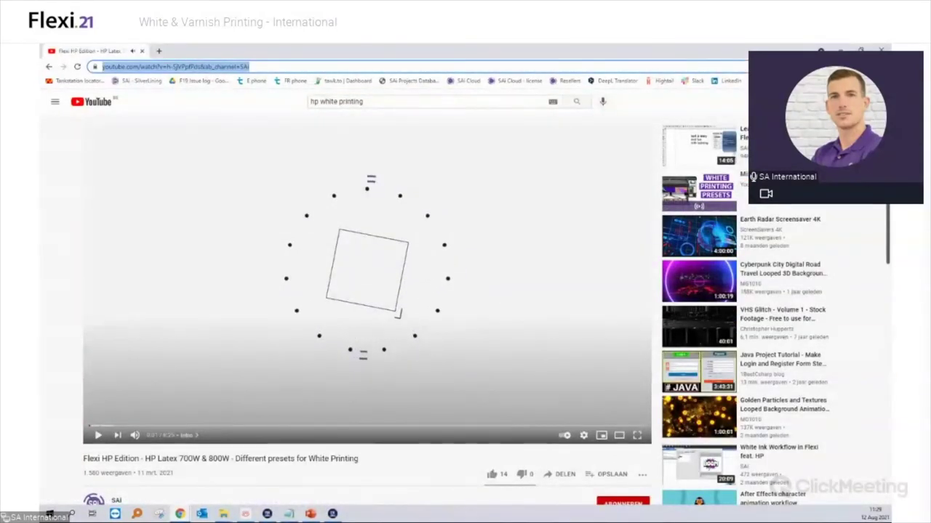
pyautogui.hotkey('alt', 'Tab')
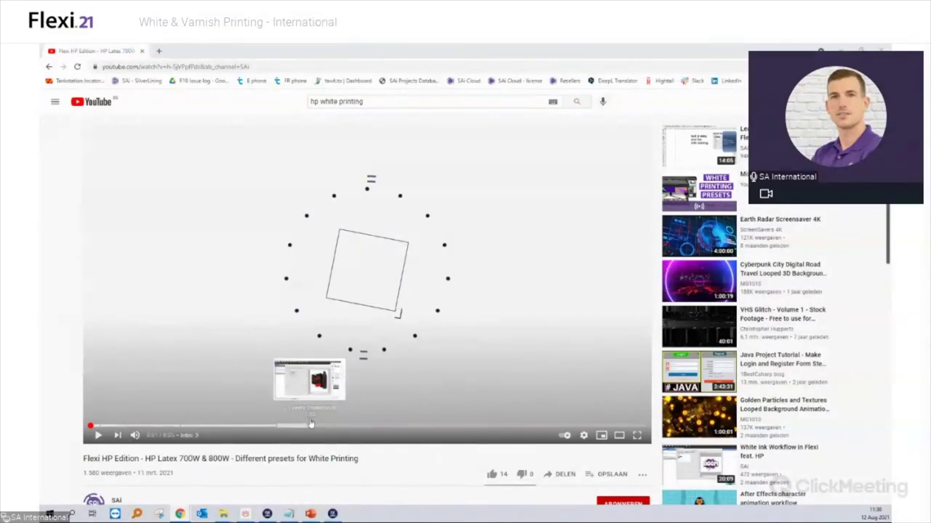
pyautogui.click(144, 459)
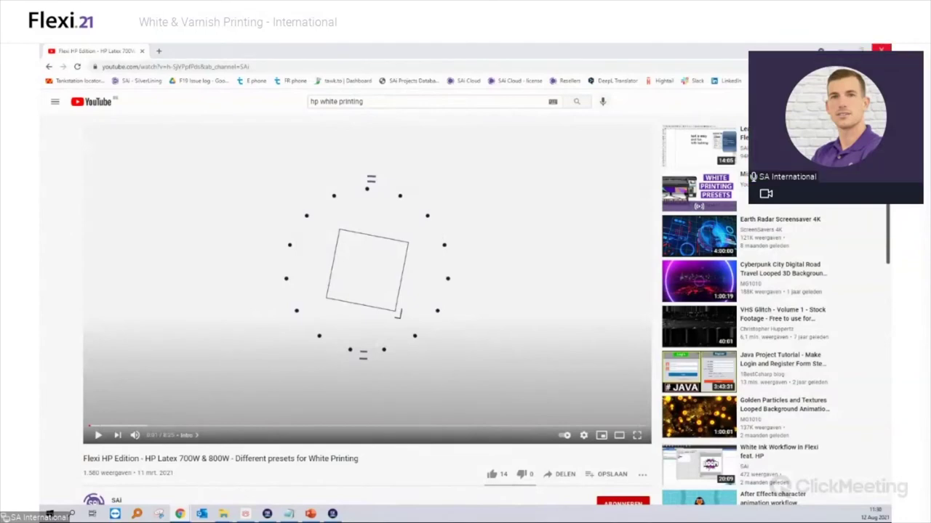
pyautogui.click(881, 49)
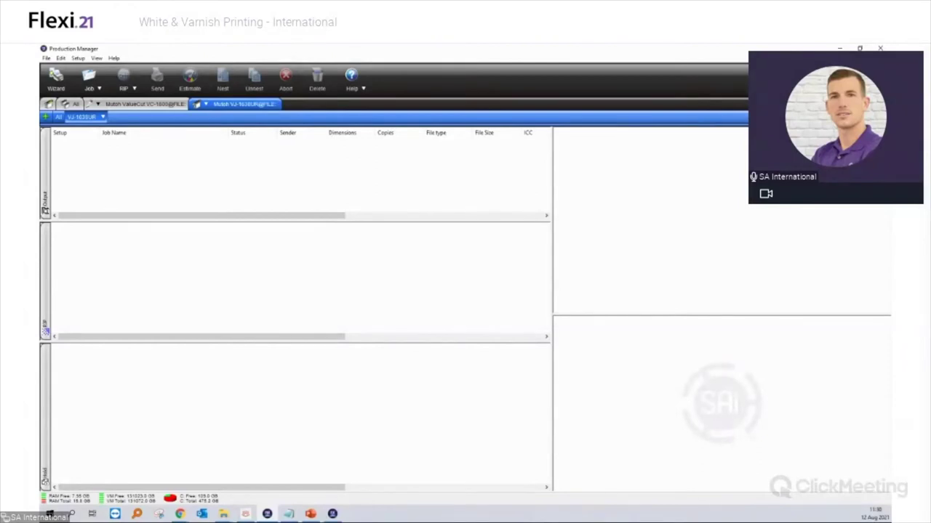
pyautogui.hotkey('alt', 'Tab')
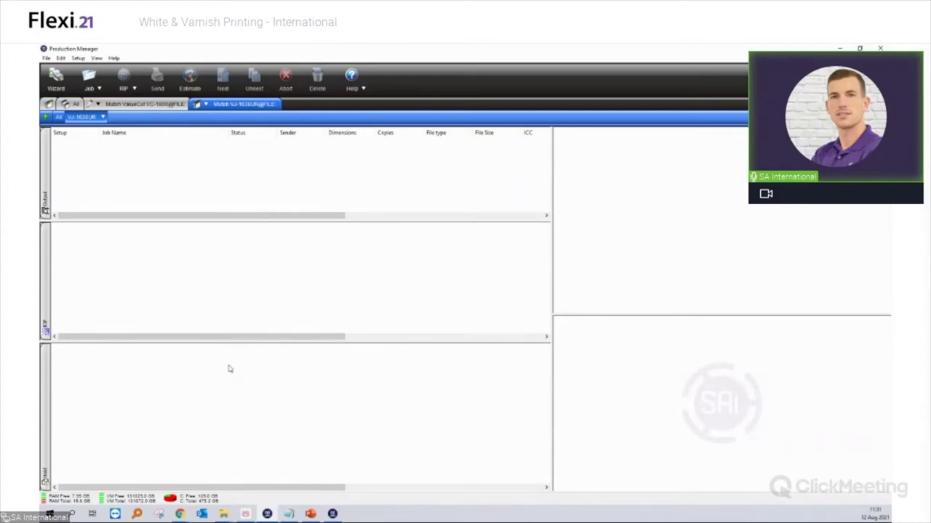
# - Add file1, file2 and file3 from the content folder as jobs for the VJ-1638UR setup
pyautogui.click(99, 89)
pyautogui.click(98, 99)
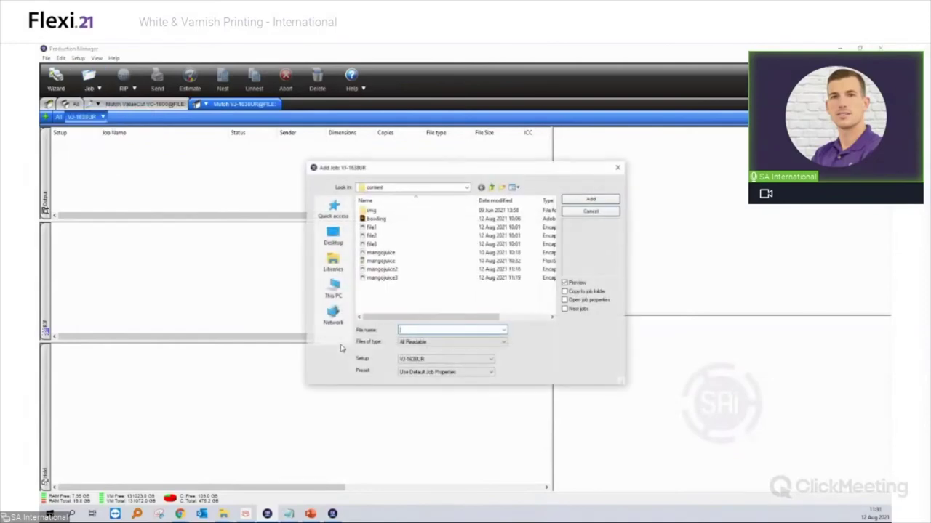
pyautogui.click(381, 227)
pyautogui.keyDown('shift'); pyautogui.click(432, 243); pyautogui.keyUp('shift')
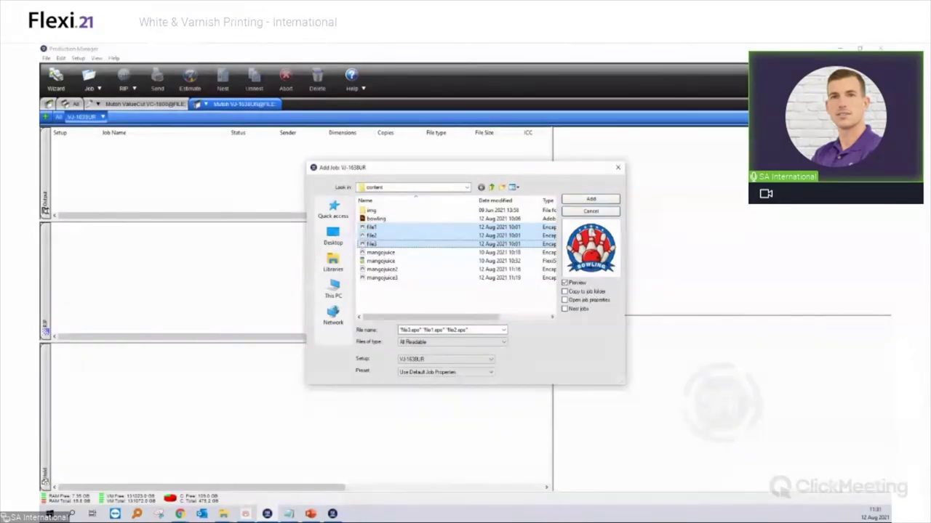
pyautogui.click(591, 201)
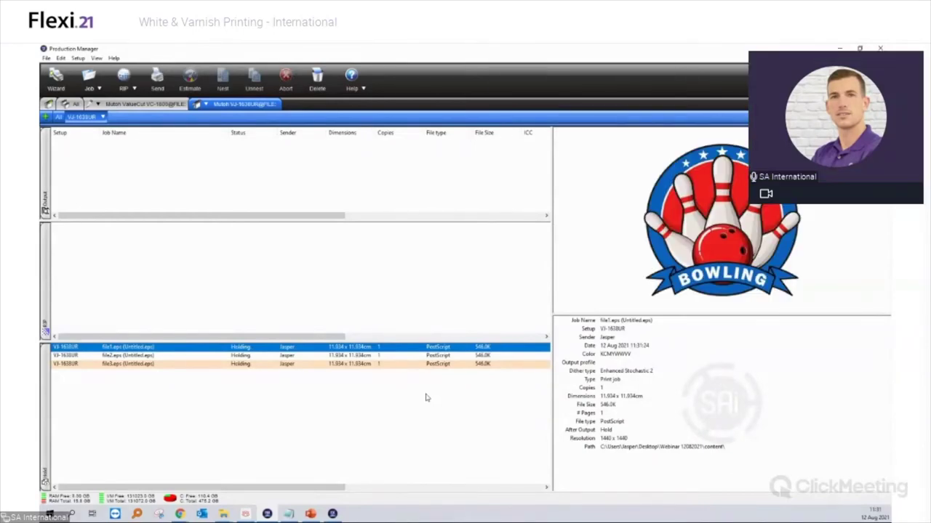
# - Create a layer job from the three held files, with file1 as Colors, file2 as White 1 and 2, and file3 as Varnish 1 and 2
pyautogui.click(256, 364)
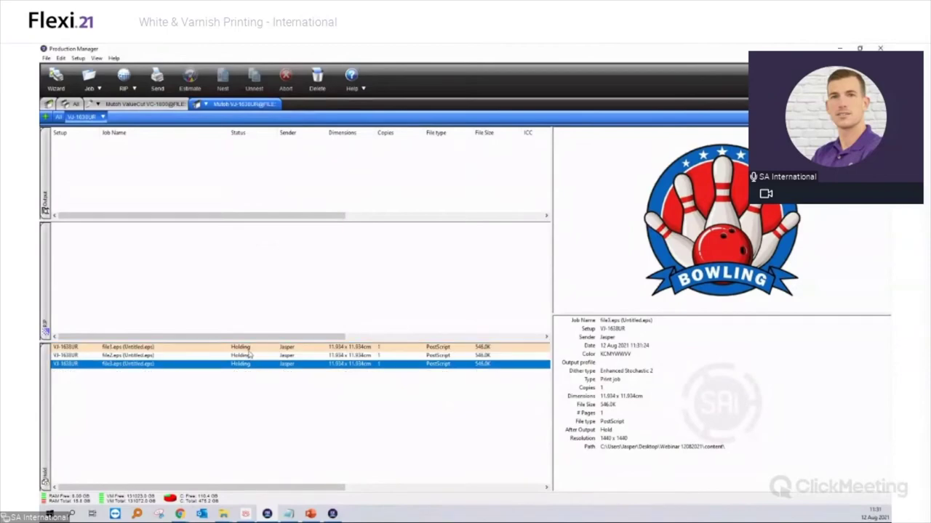
pyautogui.keyDown('shift'); pyautogui.click(249, 349); pyautogui.keyUp('shift')
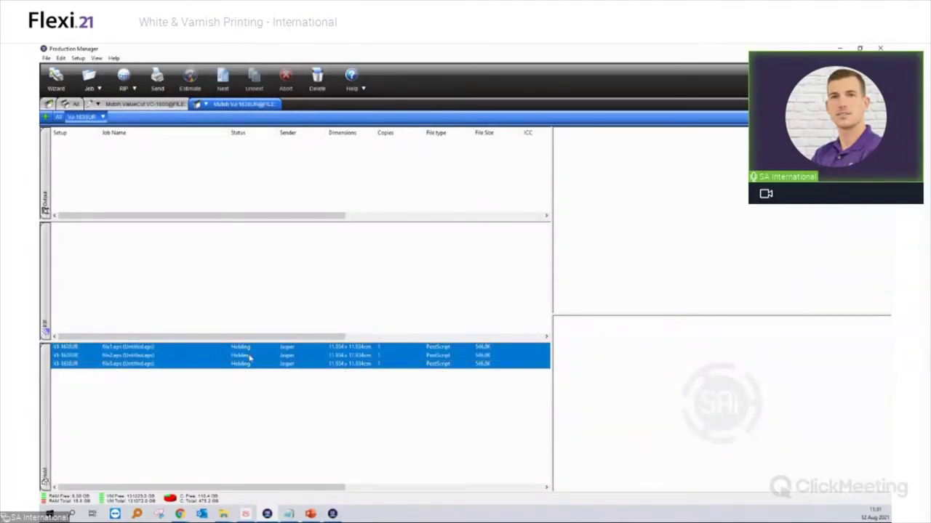
pyautogui.rightClick(243, 355)
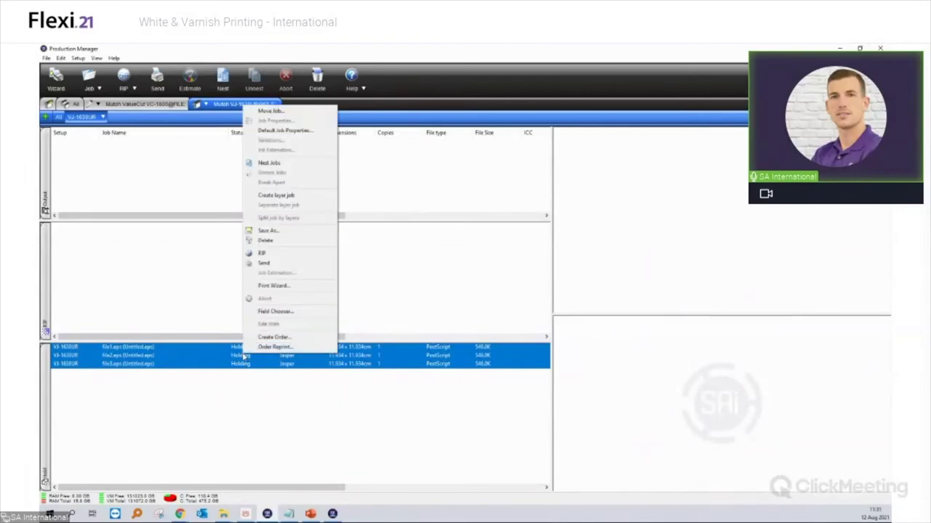
pyautogui.click(278, 198)
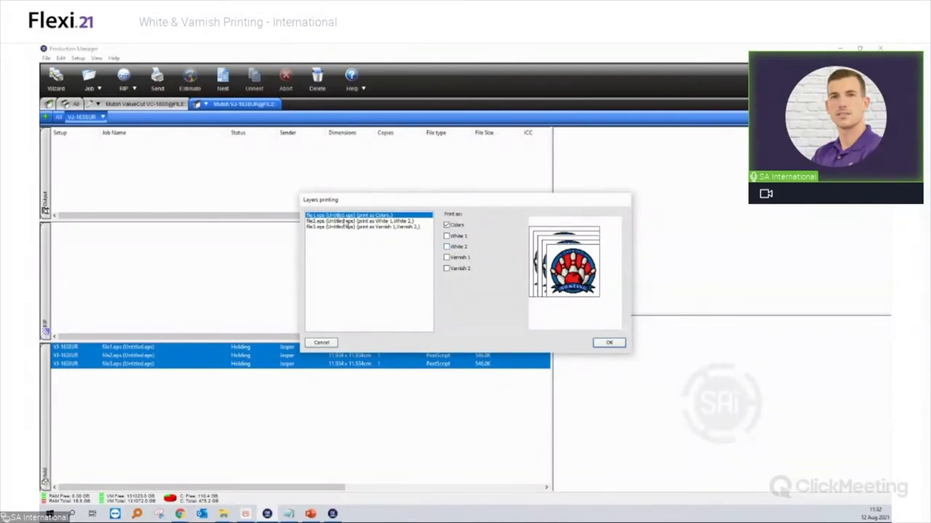
pyautogui.click(401, 222)
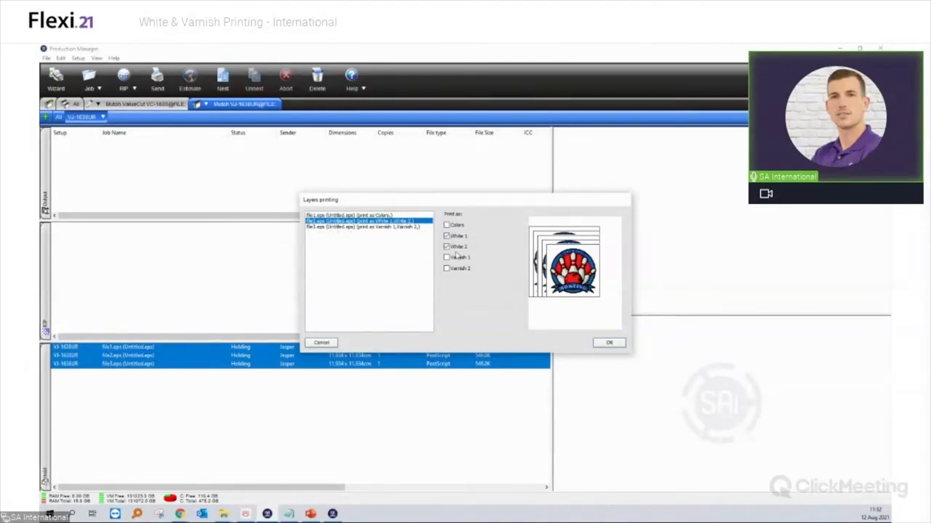
pyautogui.click(389, 227)
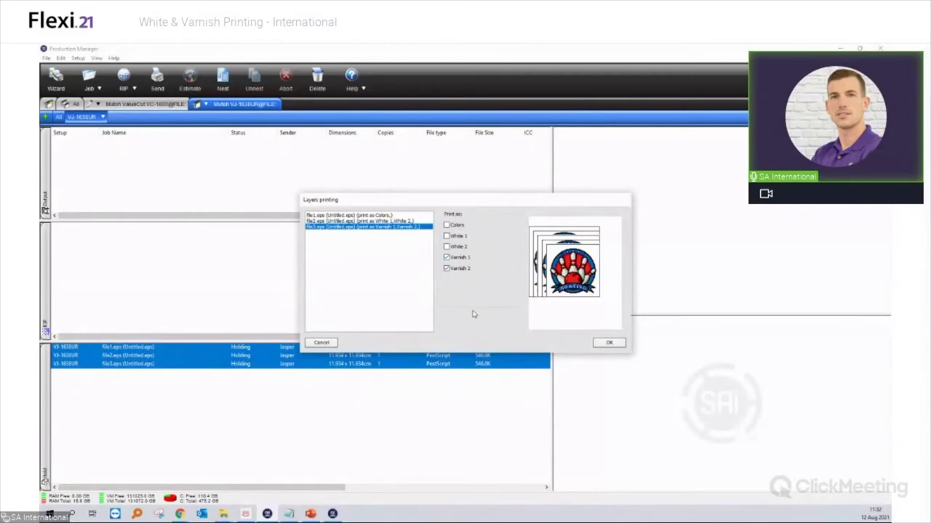
pyautogui.click(608, 343)
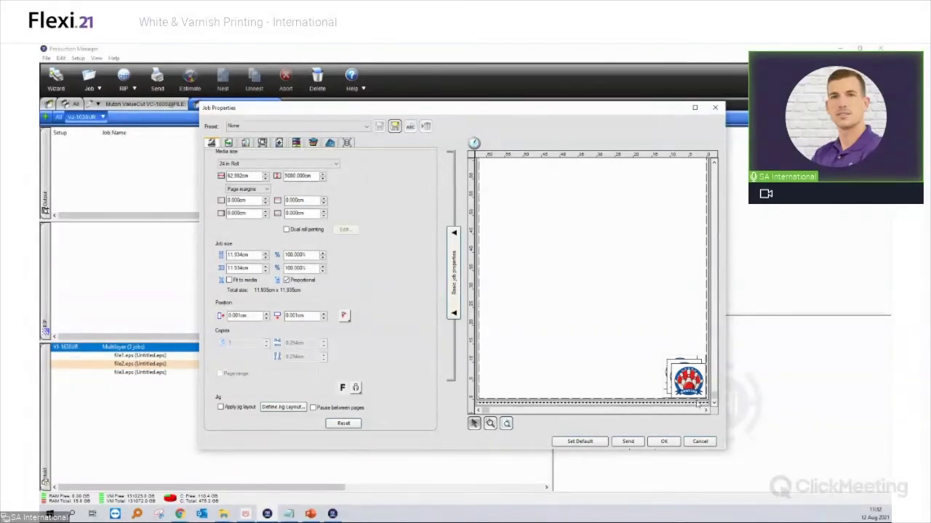
# - Examine the layer assignments, color correction and driver options in the layer job's properties, and close them without saving
pyautogui.click(347, 143)
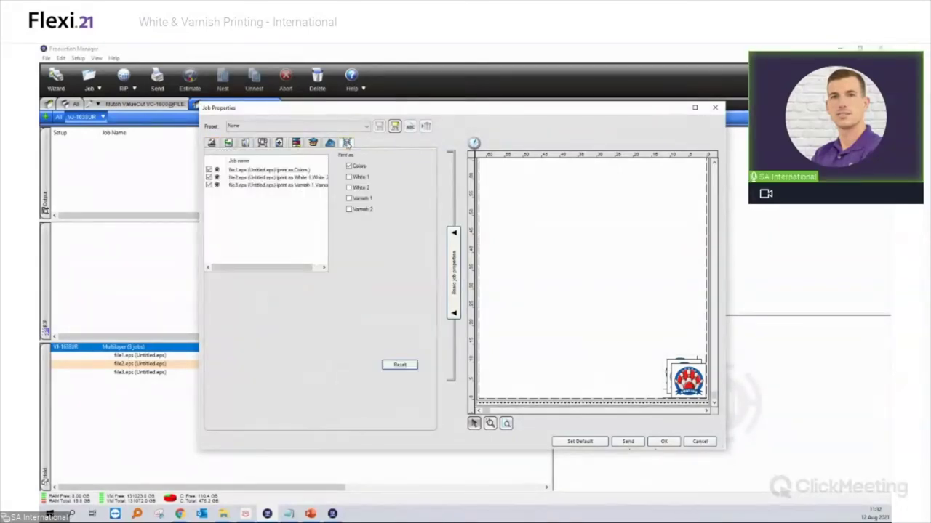
pyautogui.click(288, 170)
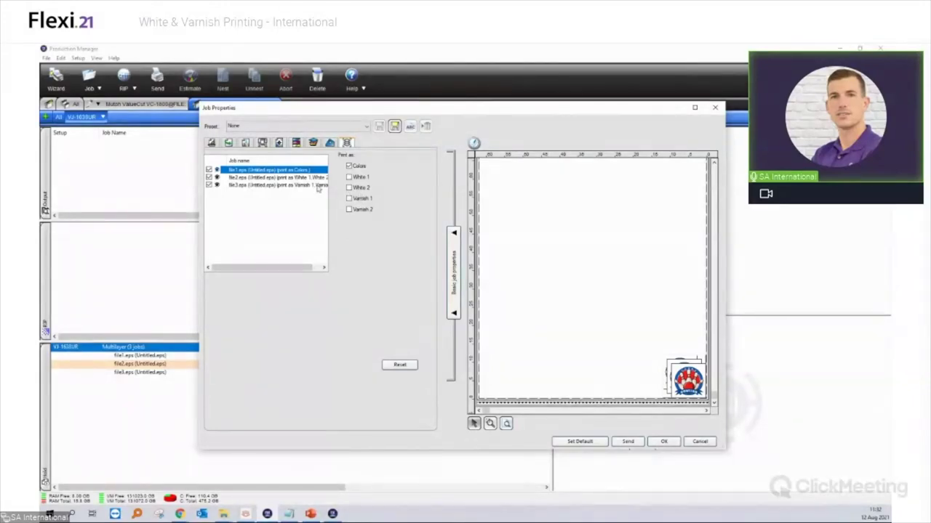
pyautogui.click(246, 143)
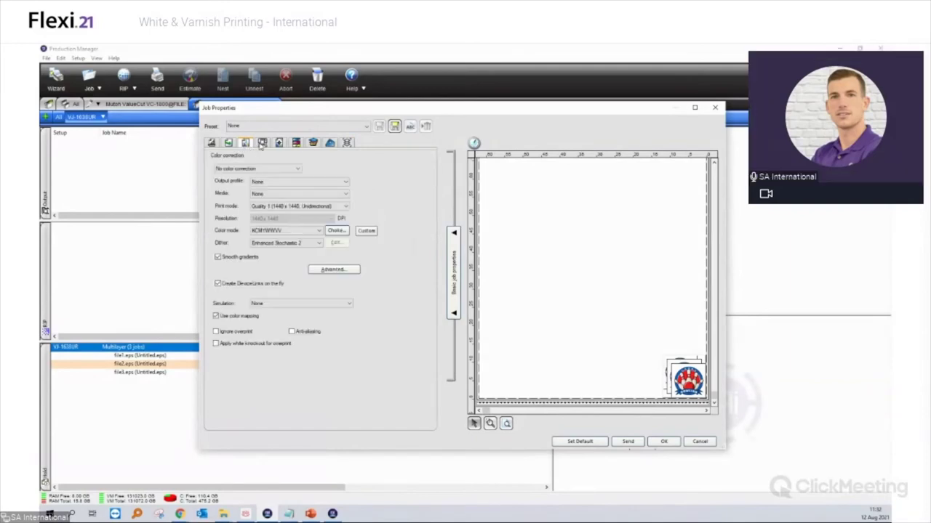
pyautogui.click(261, 144)
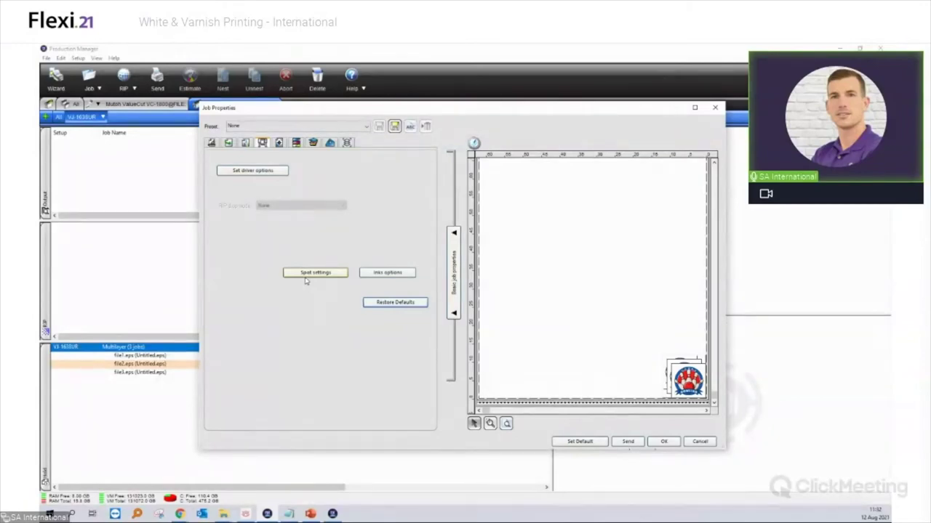
pyautogui.click(714, 107)
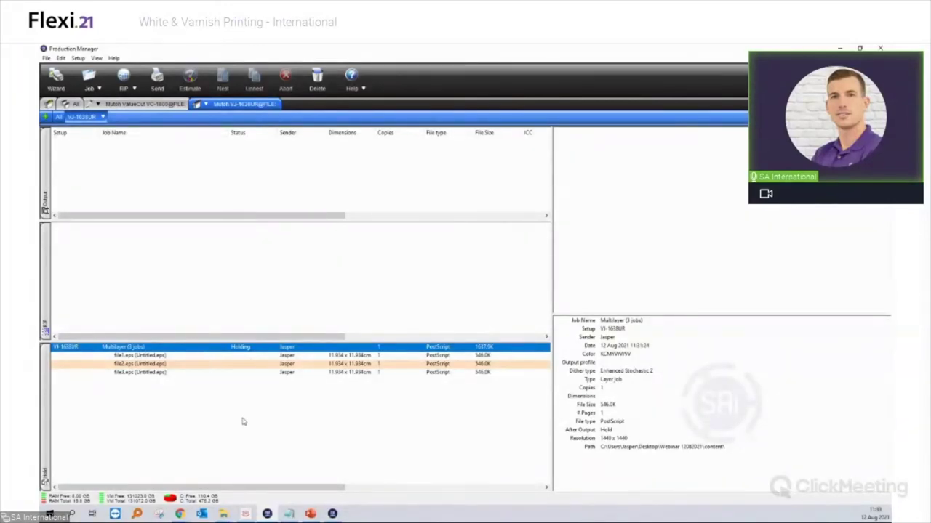
# - Delete the multilayer job from the hold queue
pyautogui.click(240, 402)
pyautogui.click(207, 354)
pyautogui.press('Delete')
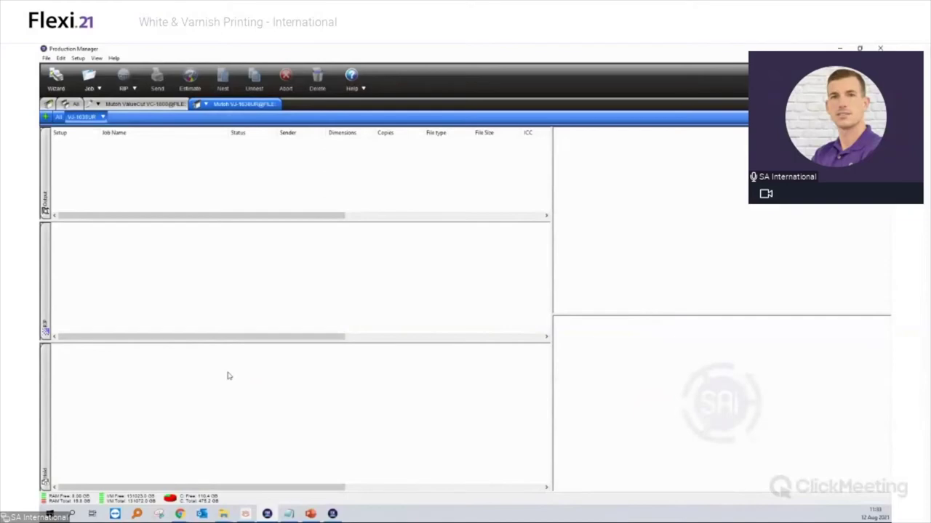
# - Open layers-capture.JPG in Photos, examine its print, varnish and white layers enlarged, and close the image
pyautogui.moveTo(218, 514)
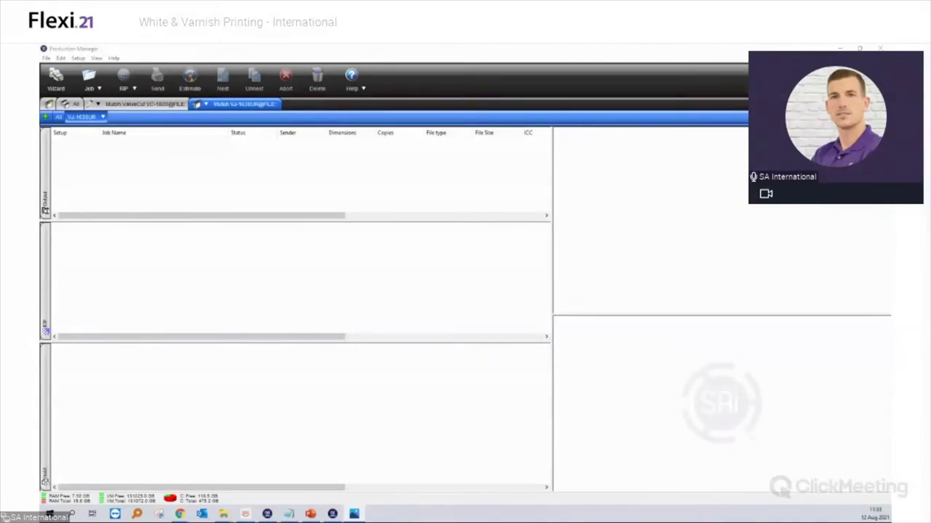
pyautogui.doubleClick(645, 142)
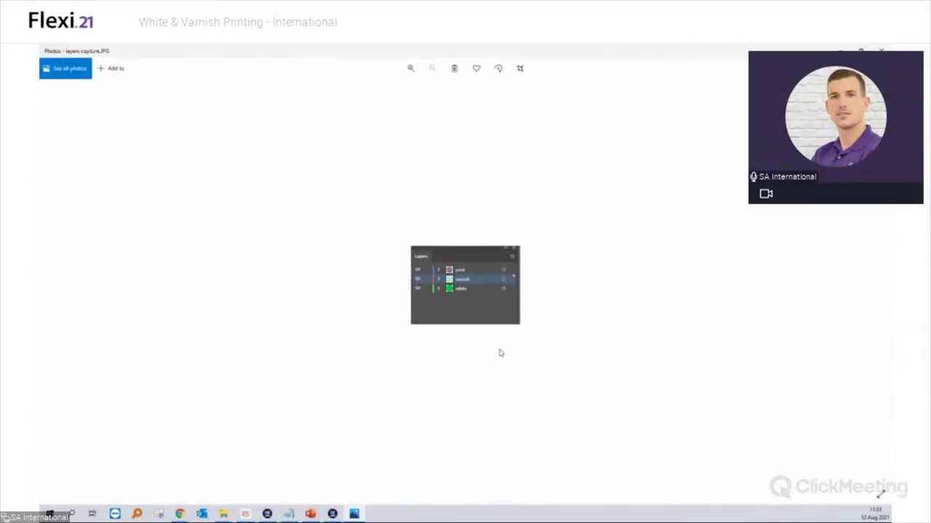
pyautogui.scroll(5, 450, 258)
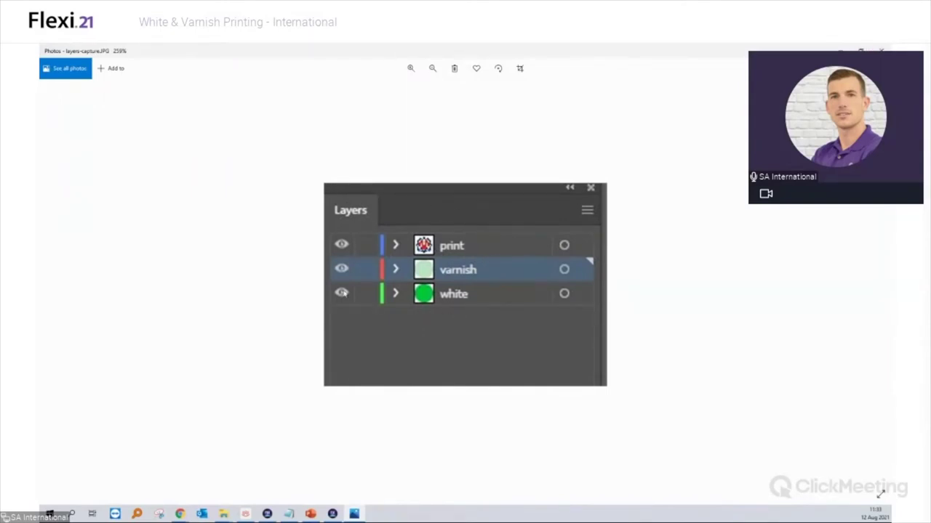
pyautogui.click(881, 51)
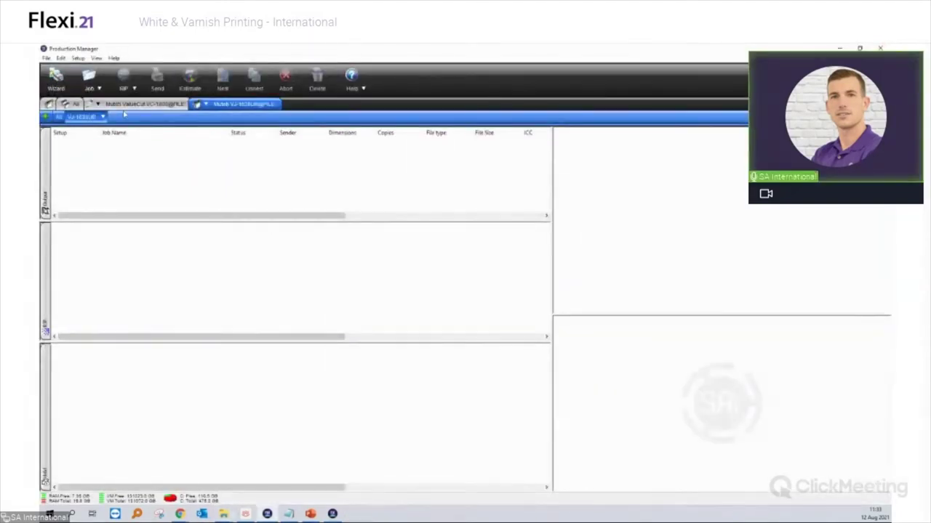
# - Add the bowling.ai file from the content folder as a job for the VJ-1638UR setup
pyautogui.click(90, 80)
pyautogui.click(100, 104)
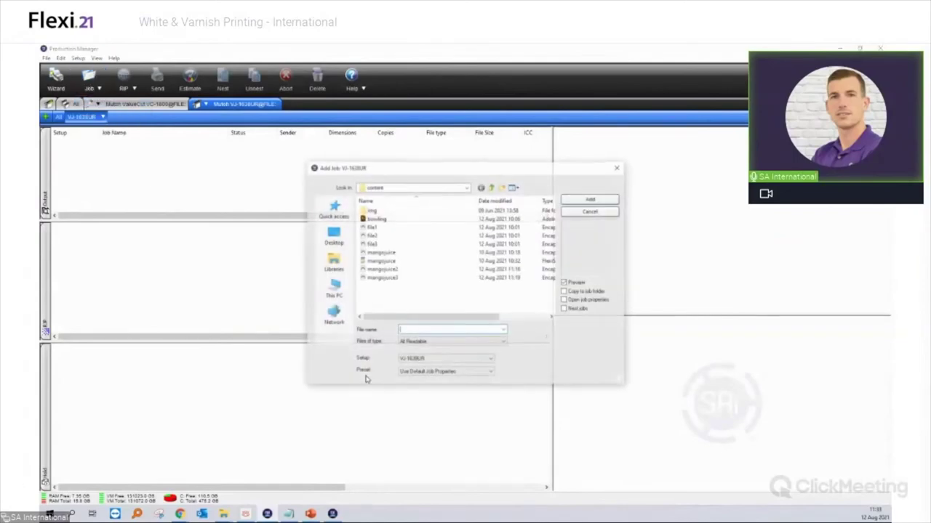
pyautogui.doubleClick(382, 216)
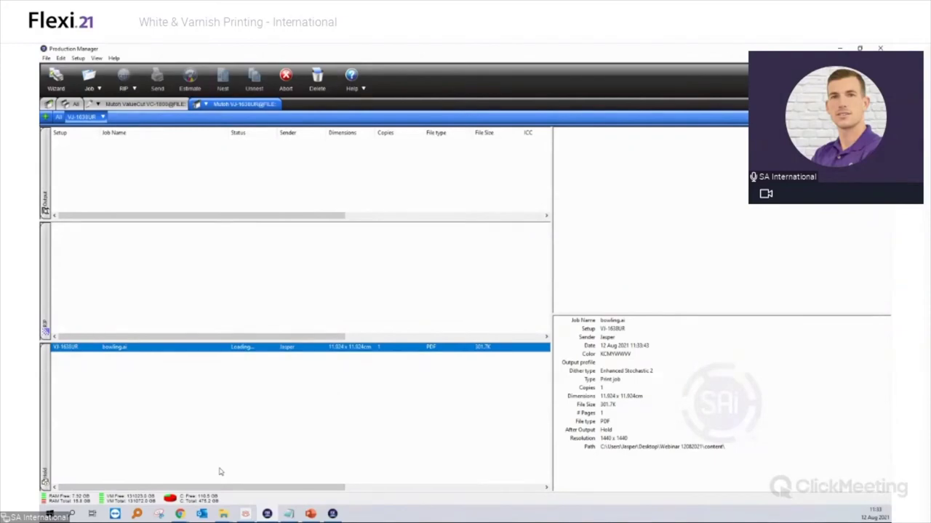
# - Split the bowling.ai job by layers and assign the white layer to print as White 1 and White 2 only
pyautogui.click(181, 515)
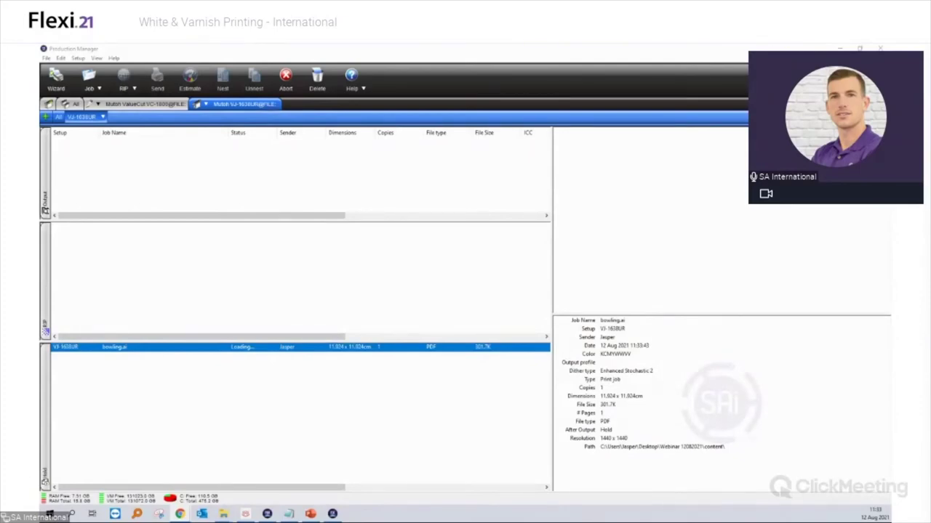
pyautogui.rightClick(180, 350)
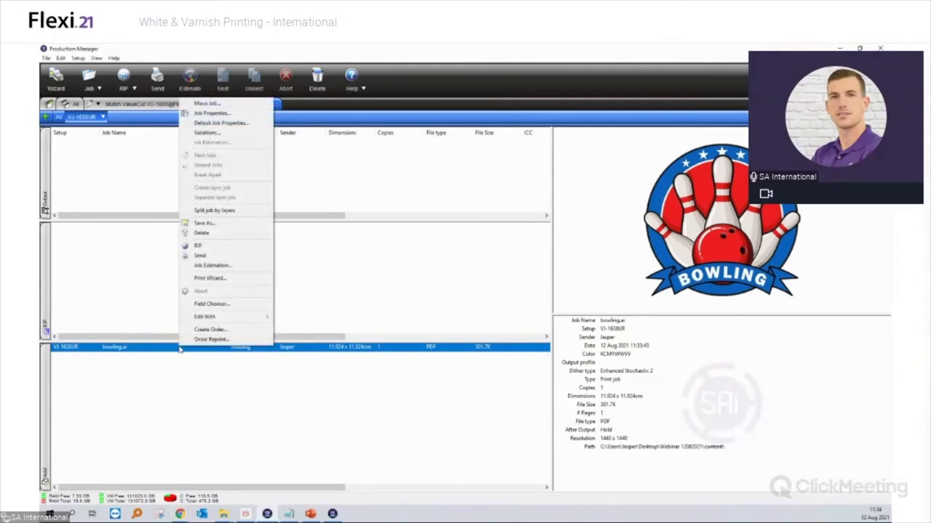
pyautogui.click(220, 211)
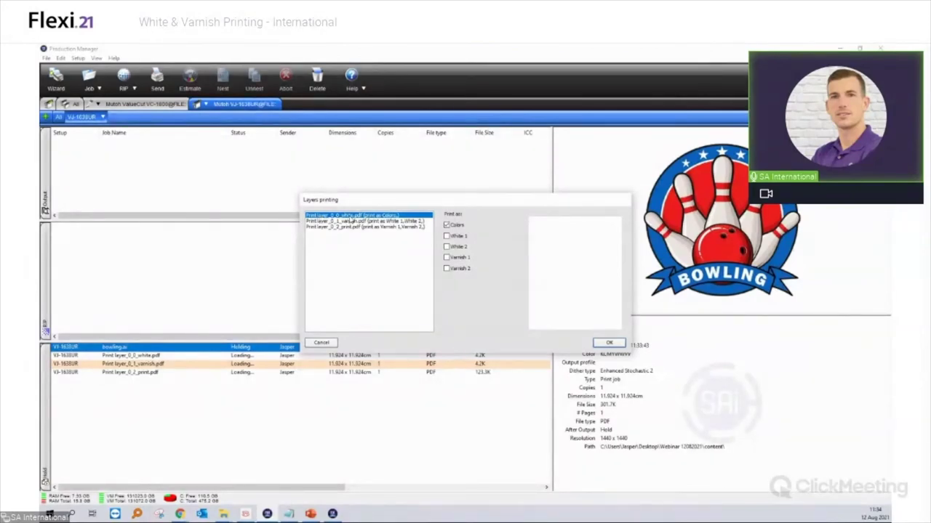
pyautogui.click(447, 236)
pyautogui.click(447, 246)
pyautogui.click(447, 225)
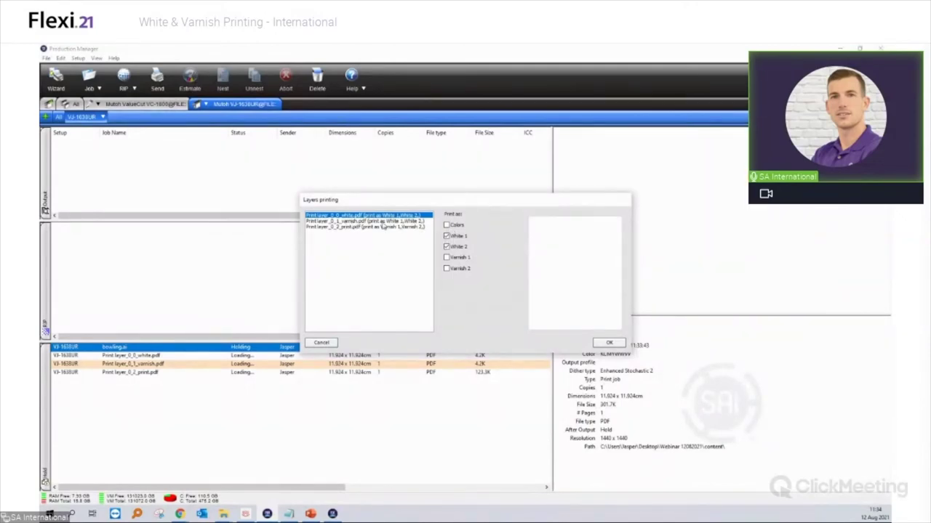
# - Assign the varnish layer to print as Varnish 1 and Varnish 2 only
pyautogui.click(384, 222)
pyautogui.click(447, 257)
pyautogui.click(446, 268)
pyautogui.click(447, 247)
pyautogui.click(446, 236)
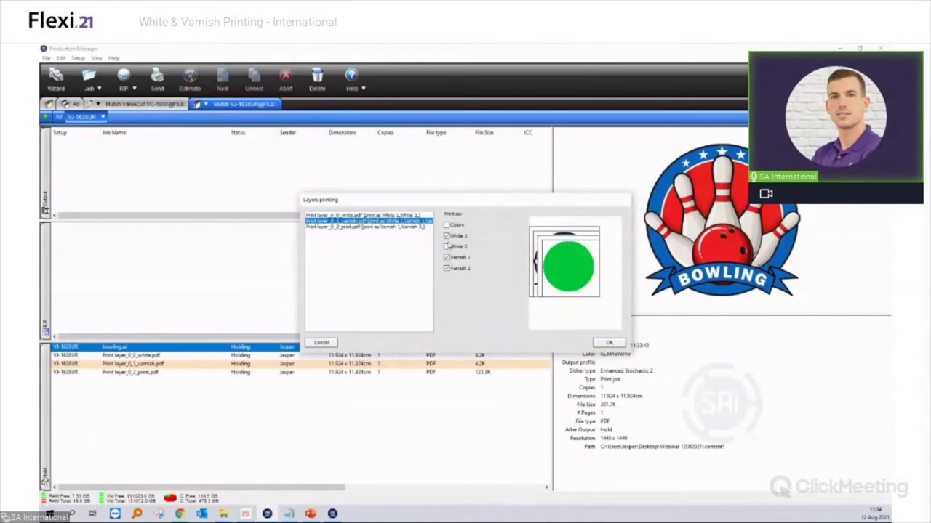
# - Assign the print layer to print as Colors only and create the layer job
pyautogui.click(378, 227)
pyautogui.click(446, 225)
pyautogui.click(446, 257)
pyautogui.click(446, 268)
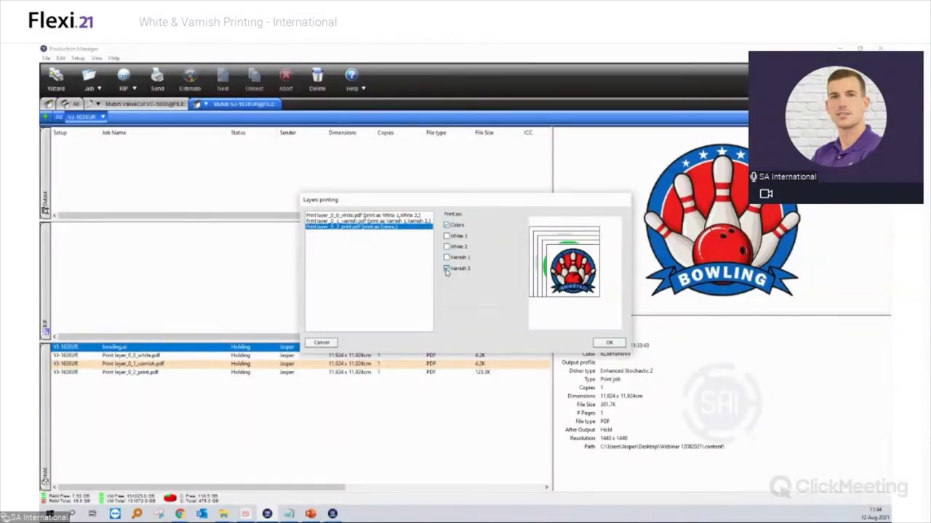
pyautogui.click(608, 342)
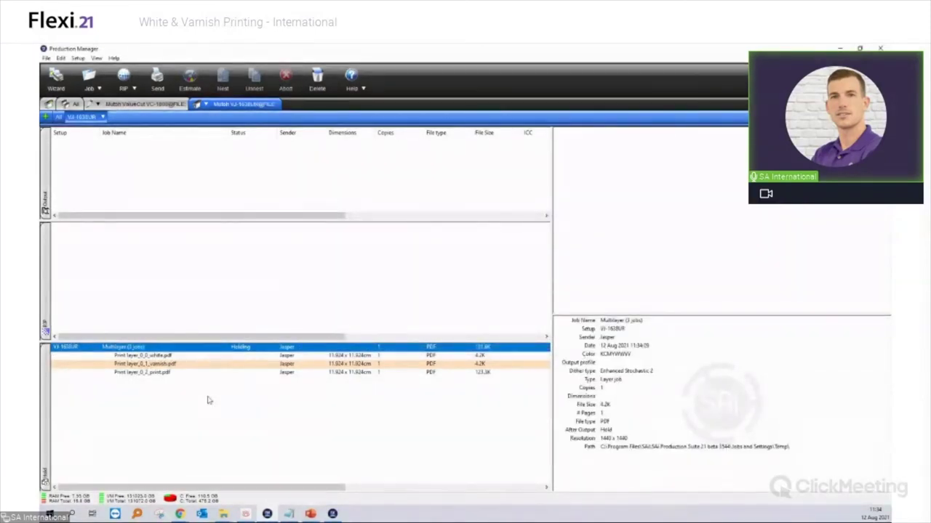
# - Examine the multilayer job's layout and the print assignments of its white, varnish and print layers, and close the properties without saving
pyautogui.doubleClick(202, 349)
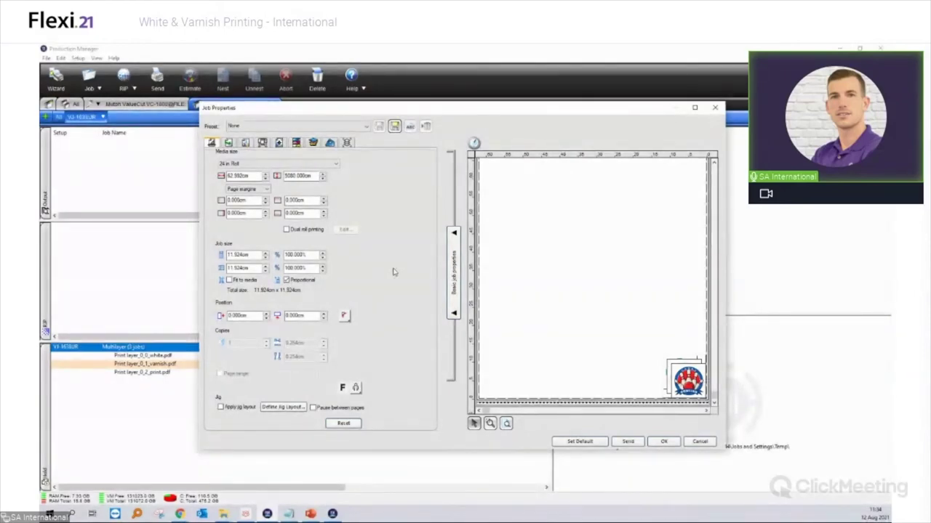
pyautogui.click(715, 108)
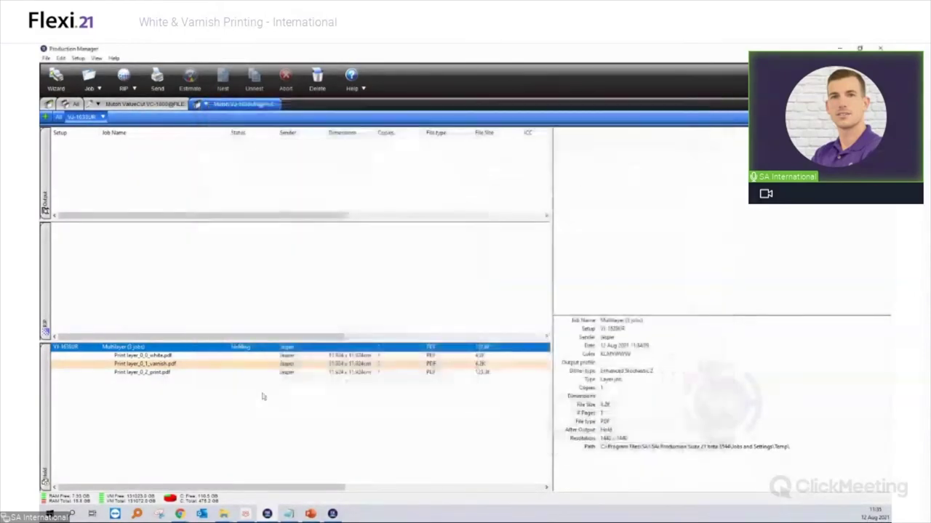
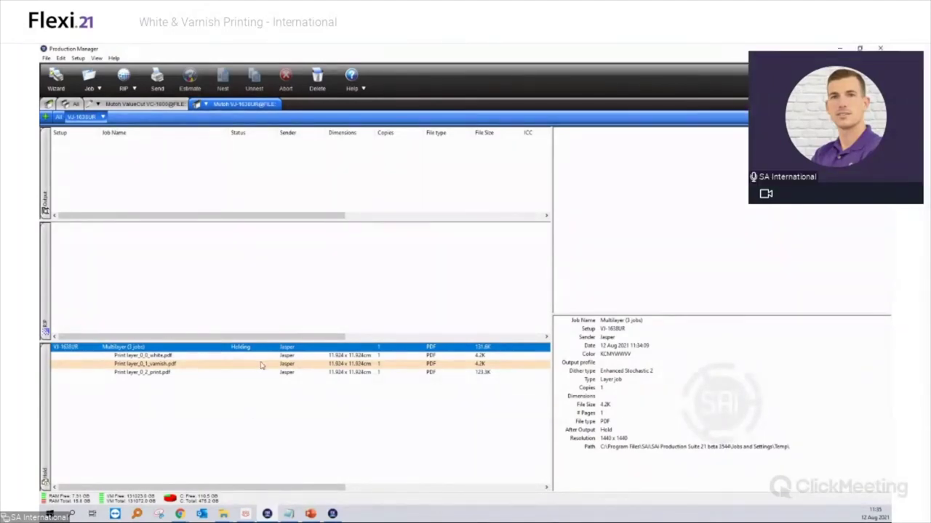
pyautogui.doubleClick(240, 349)
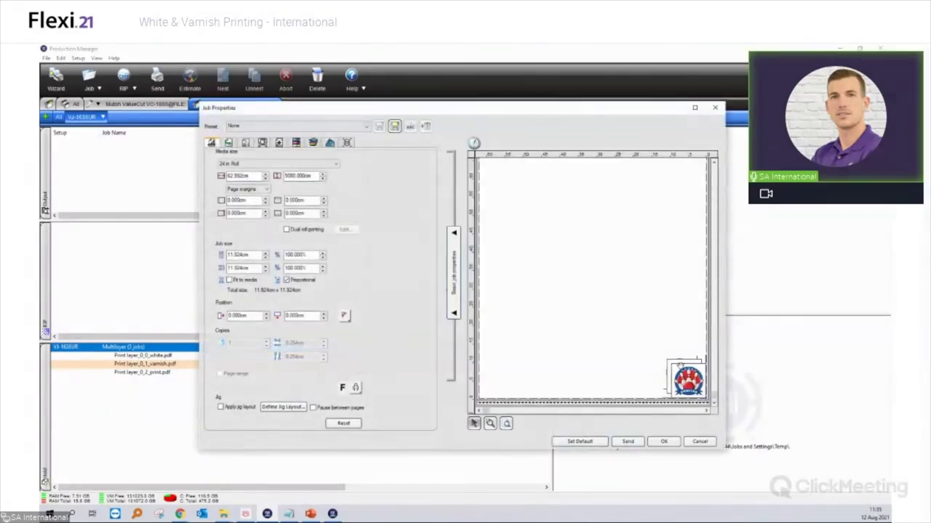
pyautogui.click(676, 362)
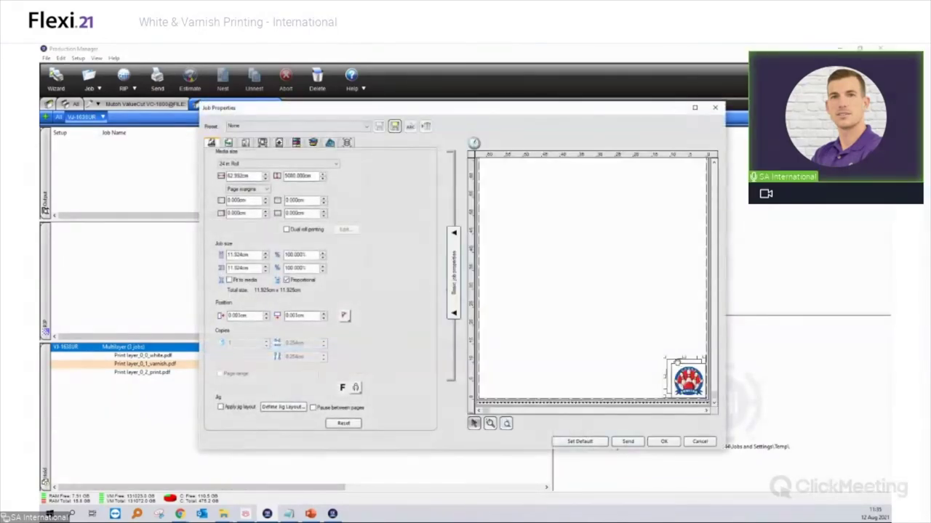
pyautogui.click(349, 143)
pyautogui.click(264, 170)
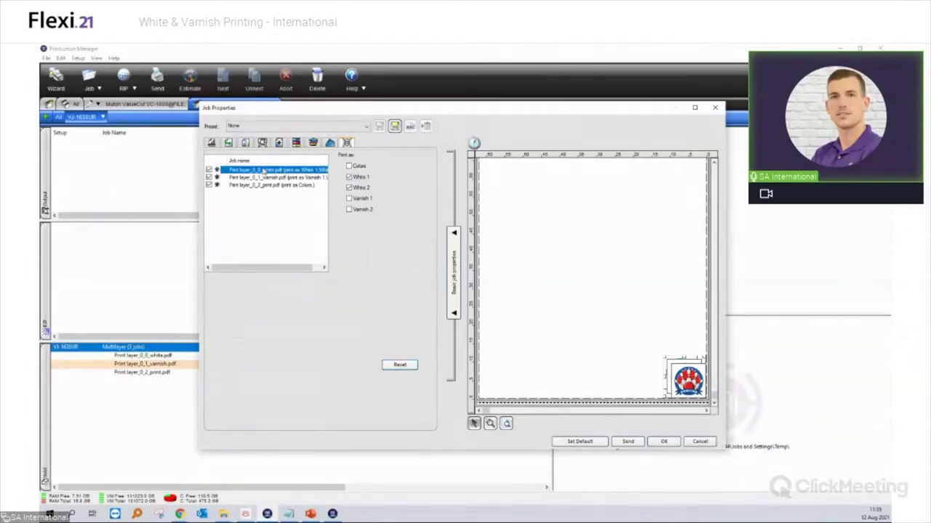
pyautogui.click(266, 177)
pyautogui.click(266, 185)
pyautogui.click(267, 177)
pyautogui.click(269, 170)
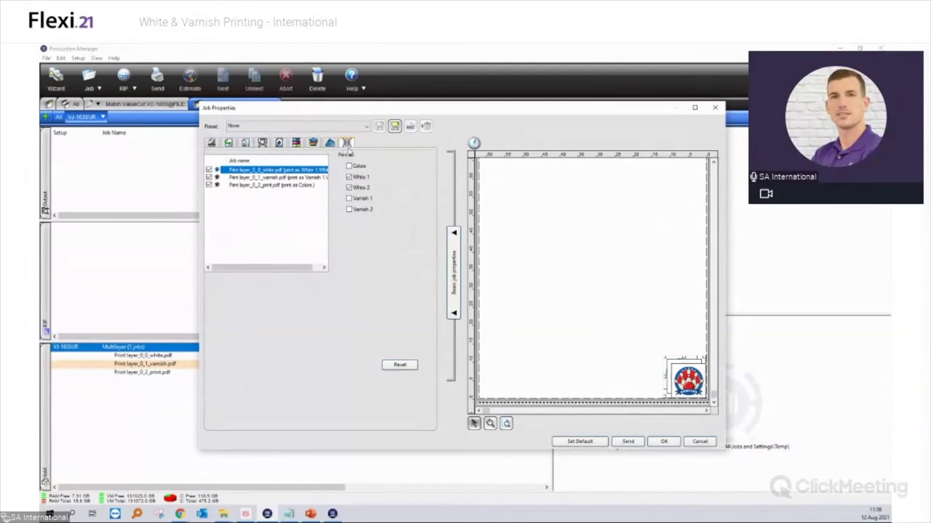
pyautogui.click(715, 108)
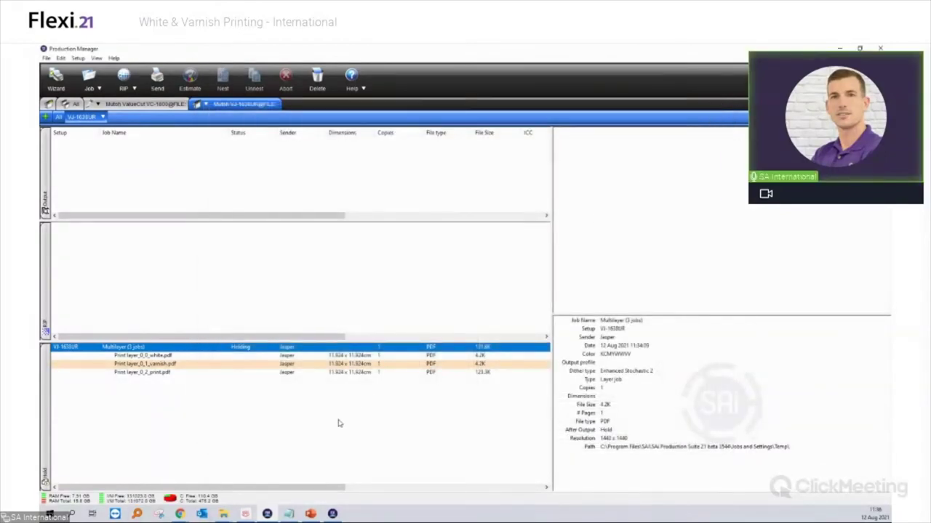
# - Delete the multilayer job and add img-04 from the img folder as a job for the VJ-1638UR setup
pyautogui.press('Delete')
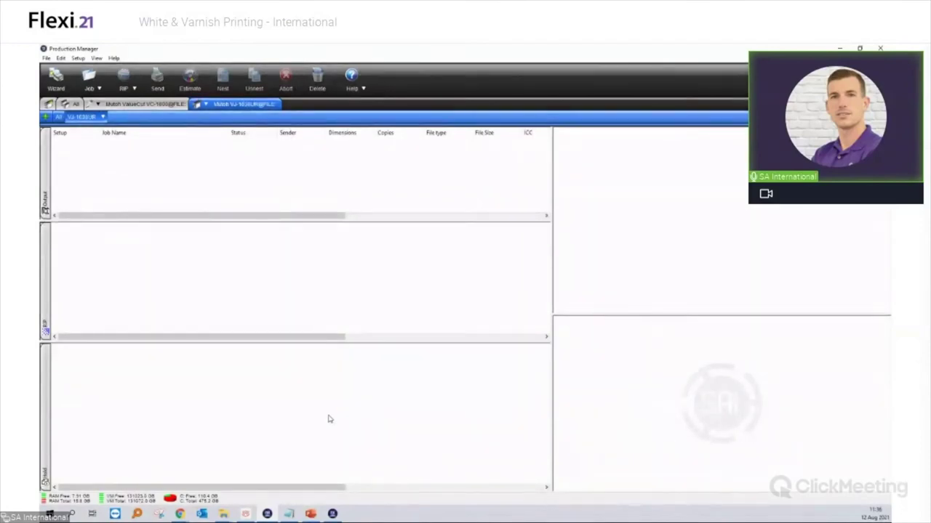
pyautogui.click(97, 86)
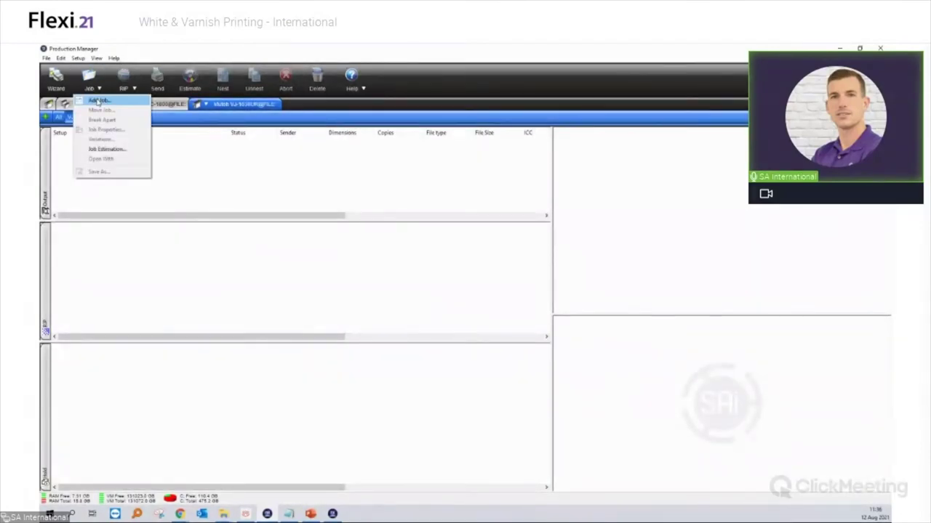
pyautogui.click(93, 97)
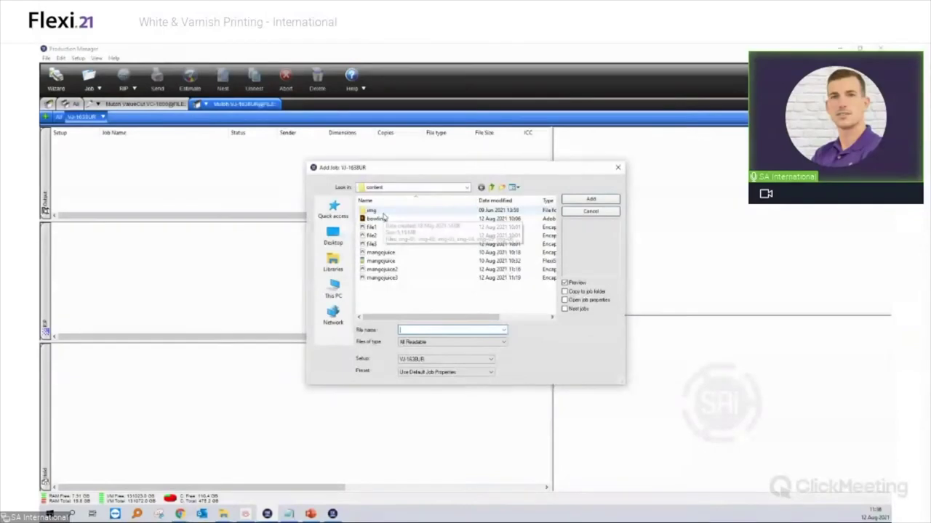
pyautogui.doubleClick(379, 213)
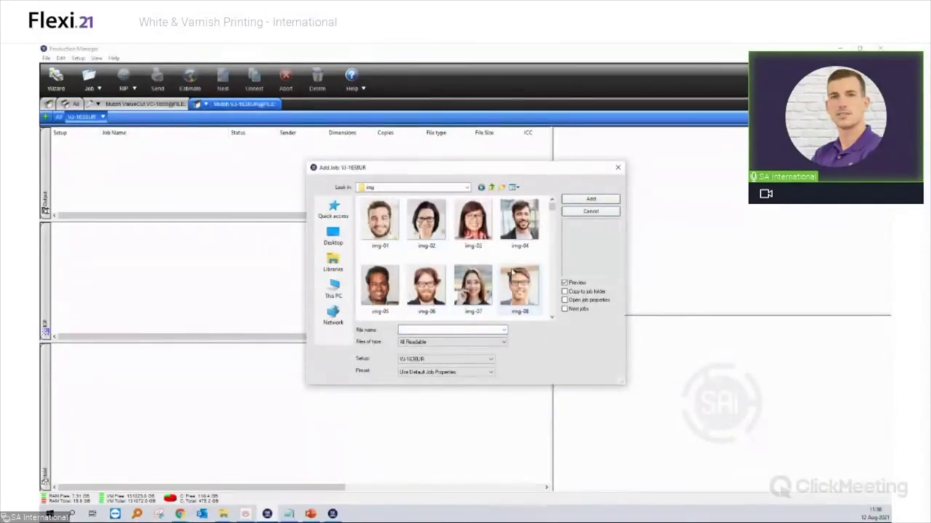
pyautogui.doubleClick(527, 228)
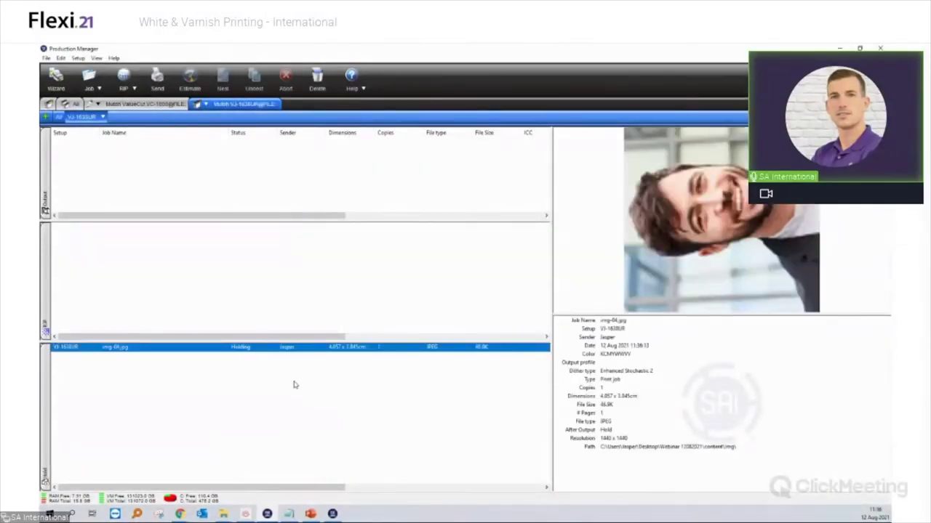
# - In the spot color options of the img-04.jpg job, set White 1 and White 2 to Variable under color
pyautogui.doubleClick(240, 348)
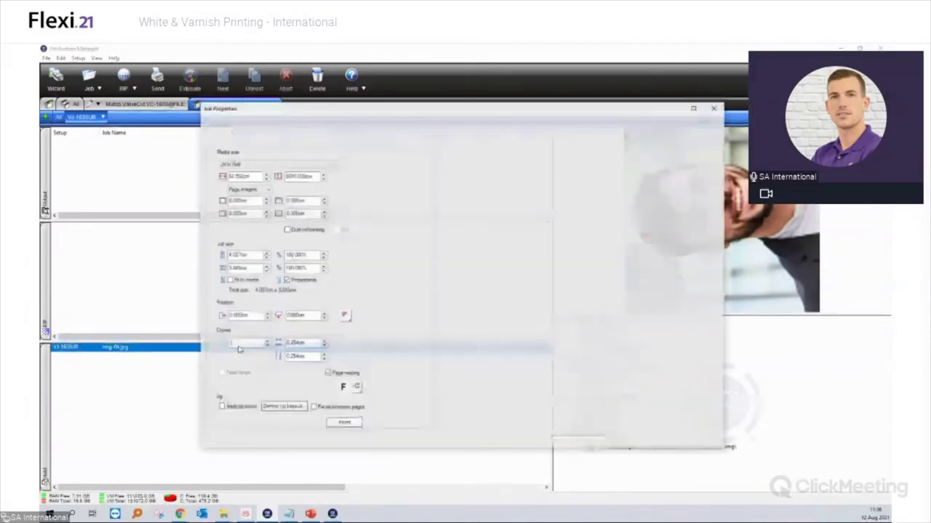
pyautogui.click(245, 143)
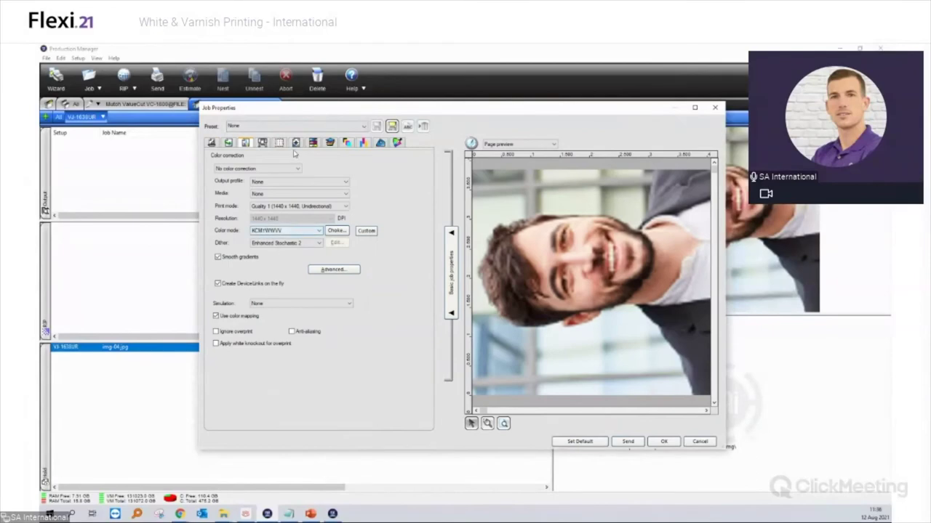
pyautogui.click(330, 143)
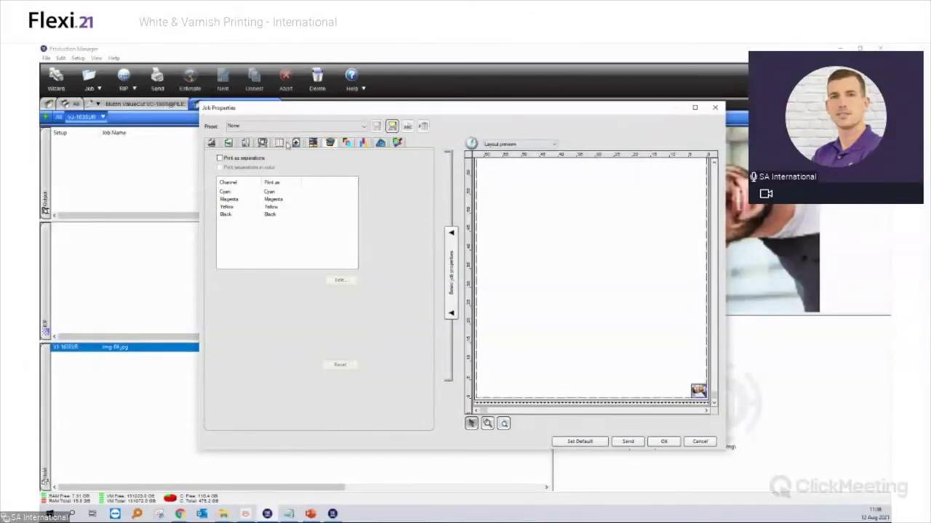
pyautogui.click(263, 142)
pyautogui.click(308, 274)
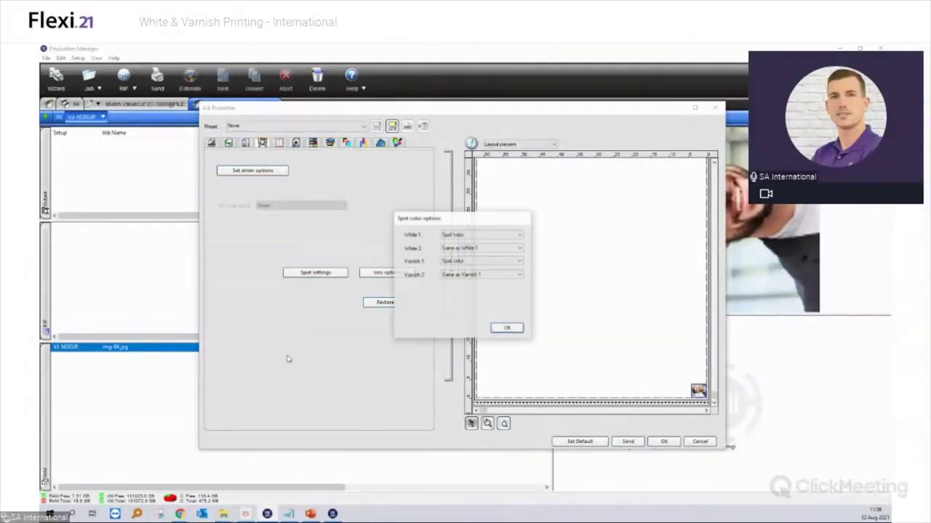
pyautogui.click(471, 237)
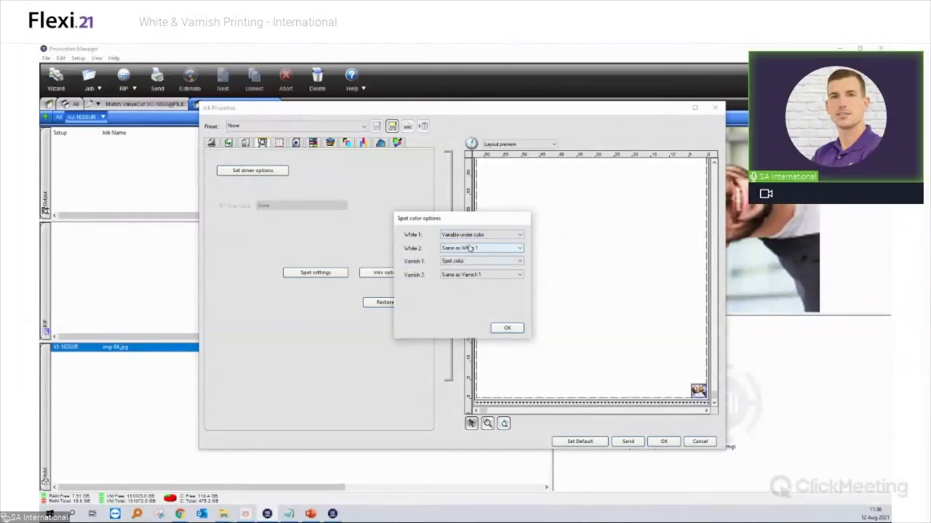
pyautogui.click(480, 248)
pyautogui.click(462, 285)
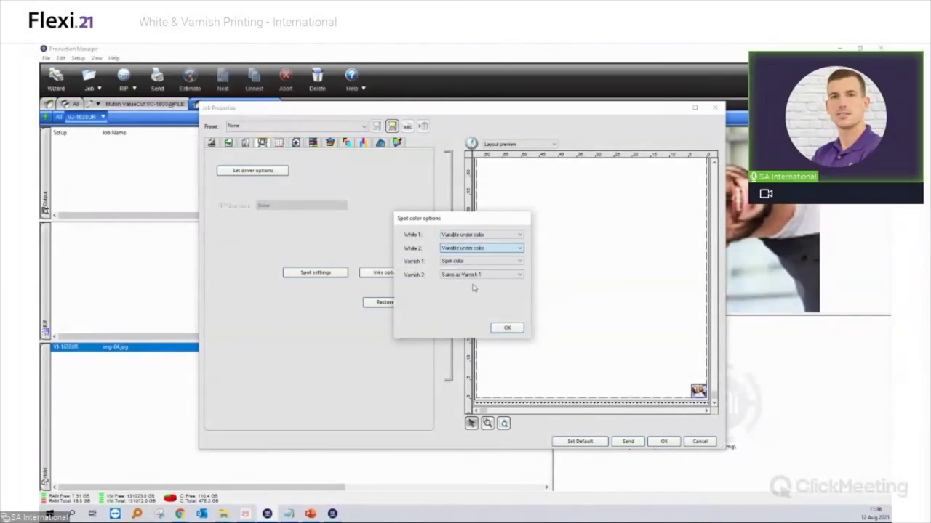
# - Set Varnish 1 to Substrate and Varnish 2 to Fill Substrate (new), and accept the spot color options
pyautogui.click(465, 262)
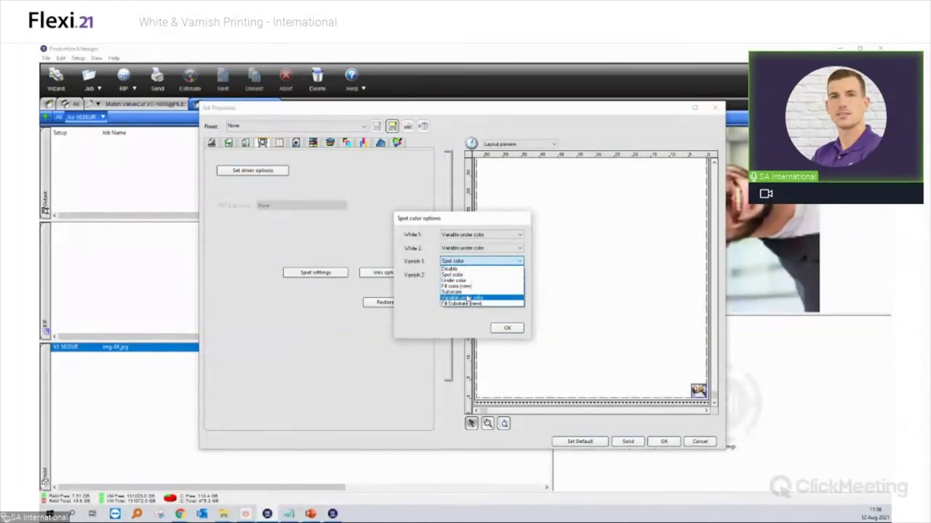
pyautogui.click(467, 292)
pyautogui.click(469, 275)
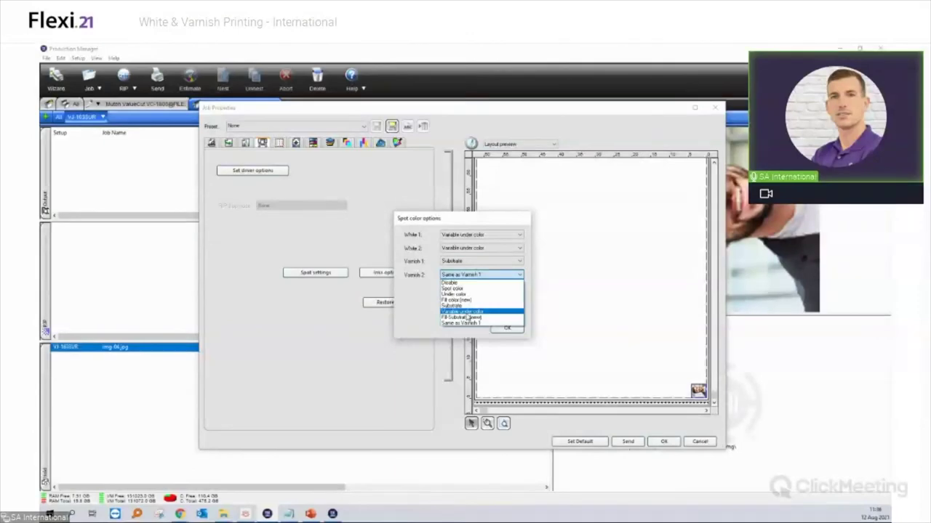
pyautogui.click(471, 317)
pyautogui.click(507, 329)
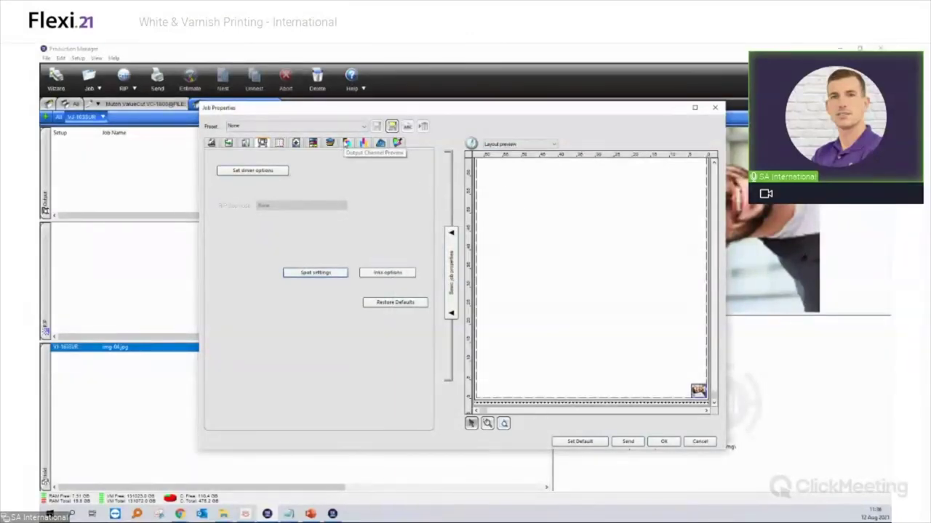
# - Preview only the White 1 output channel of the portrait job, examine the variable white, and close the properties without saving
pyautogui.click(348, 143)
pyautogui.click(220, 158)
pyautogui.click(225, 181)
pyautogui.click(223, 210)
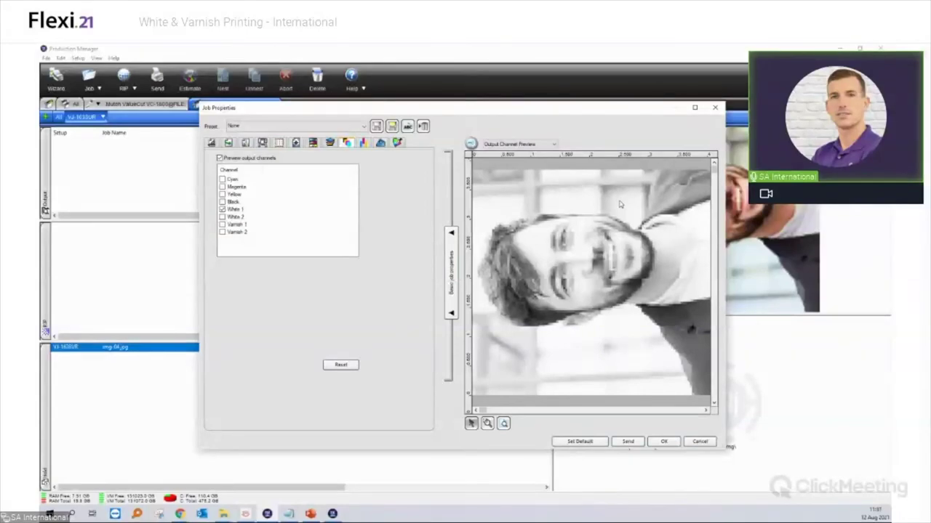
pyautogui.moveTo(533, 115); pyautogui.dragTo(538, 120)
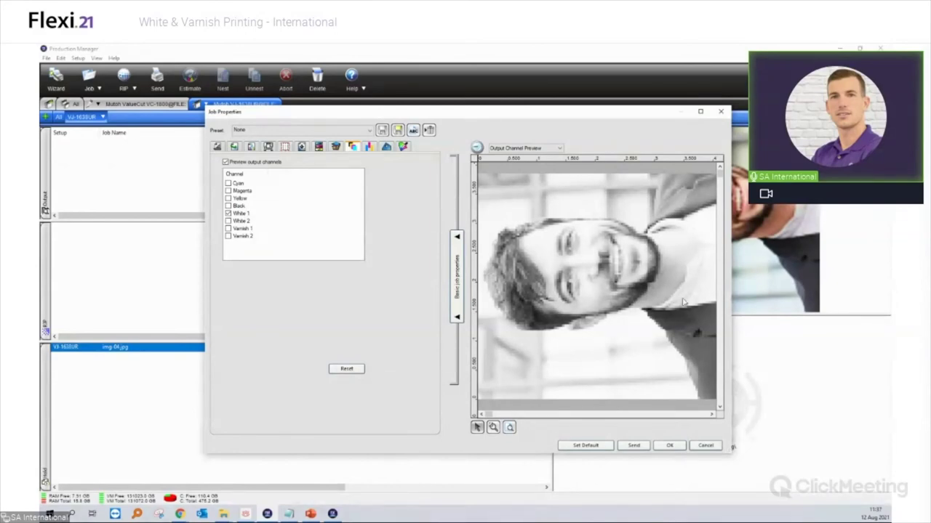
pyautogui.click(725, 112)
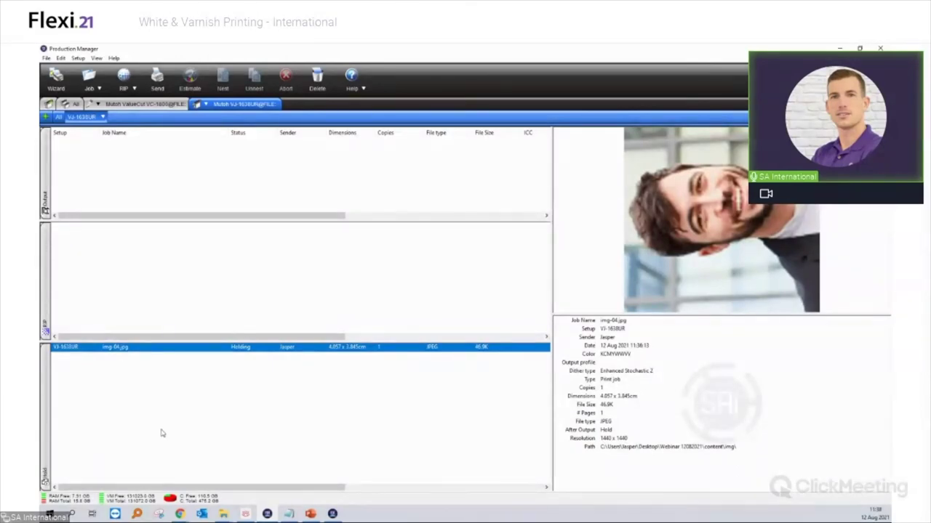
# - Open the job properties of img-04.jpg and examine the overprint and white knockout options among its color correction settings
pyautogui.click(262, 449)
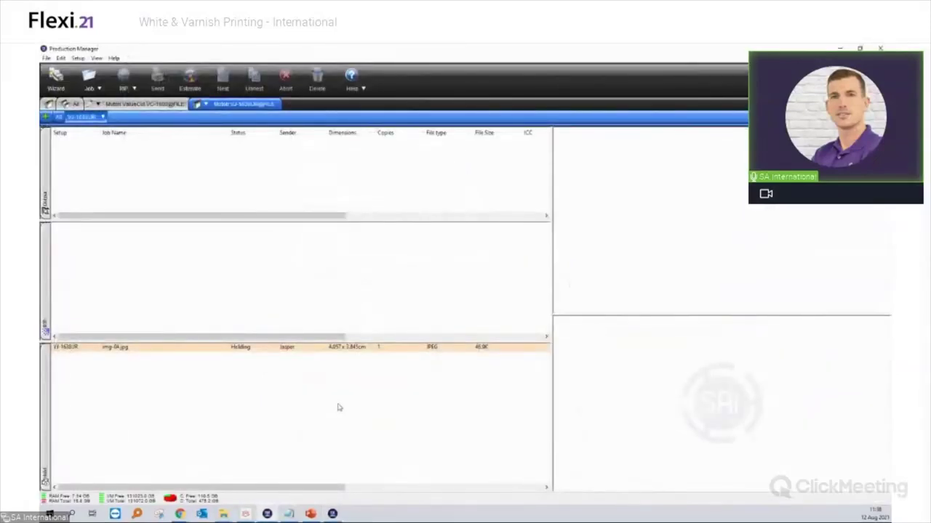
pyautogui.click(223, 348)
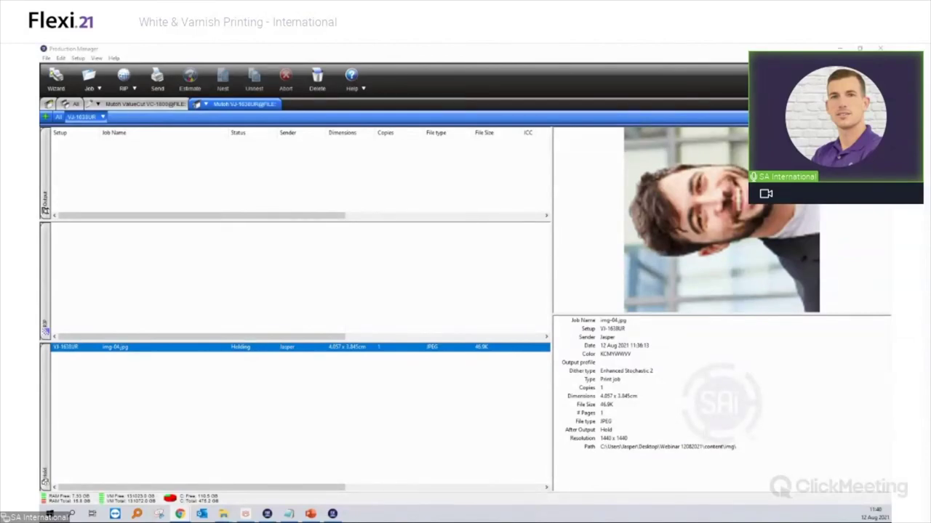
pyautogui.click(296, 350)
pyautogui.doubleClick(296, 350)
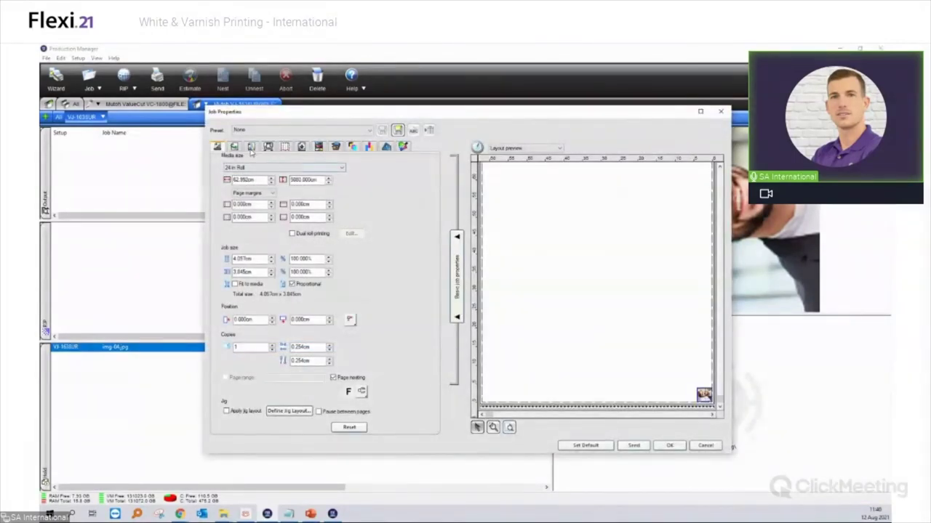
pyautogui.click(251, 148)
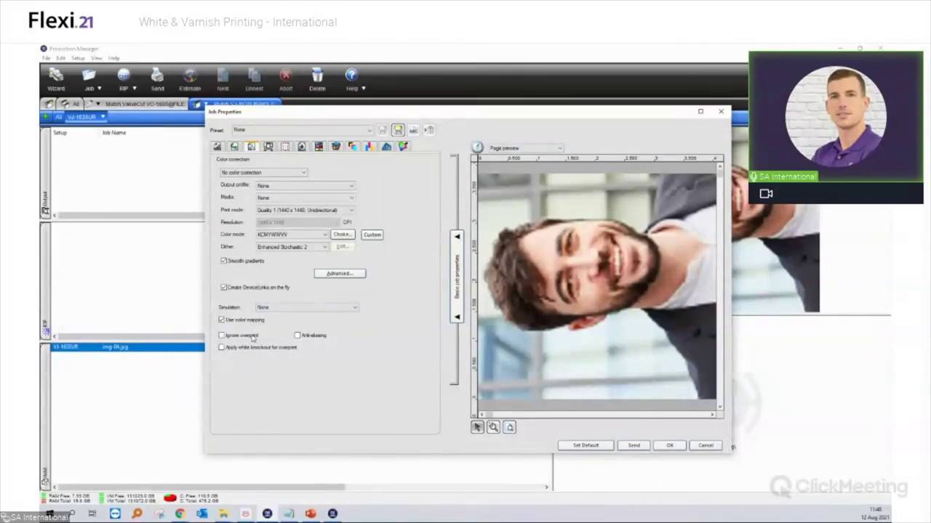
# - Switch to FlexiSIGN & PRINT and check the fill of individual white letters in the MANGO JUICE title
pyautogui.click(332, 514)
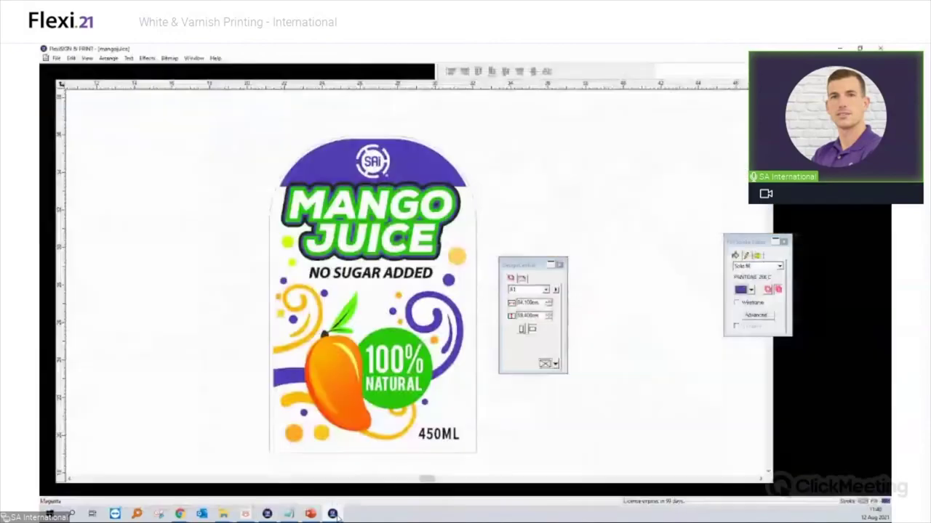
pyautogui.click(436, 206)
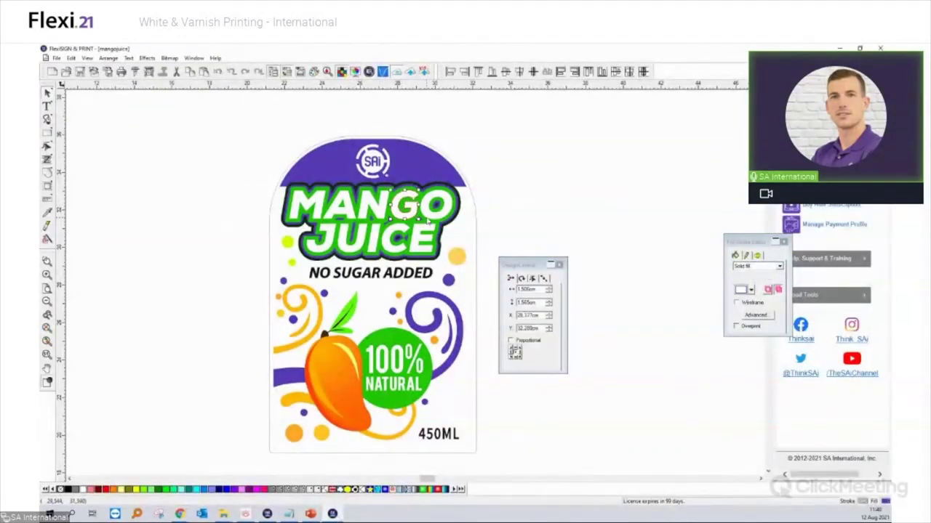
pyautogui.click(433, 243)
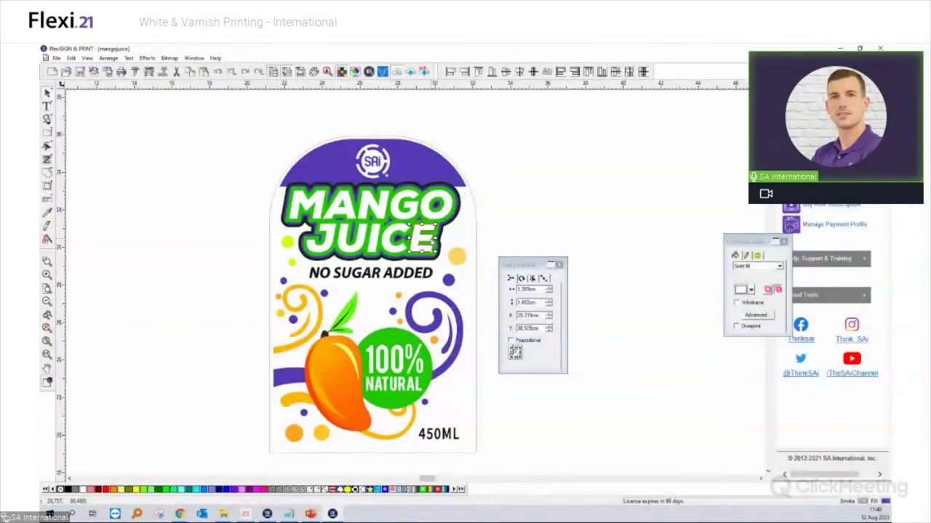
# - Try to select all the white letters of the MANGO JUICE title together, and clear the selection
pyautogui.click(324, 214)
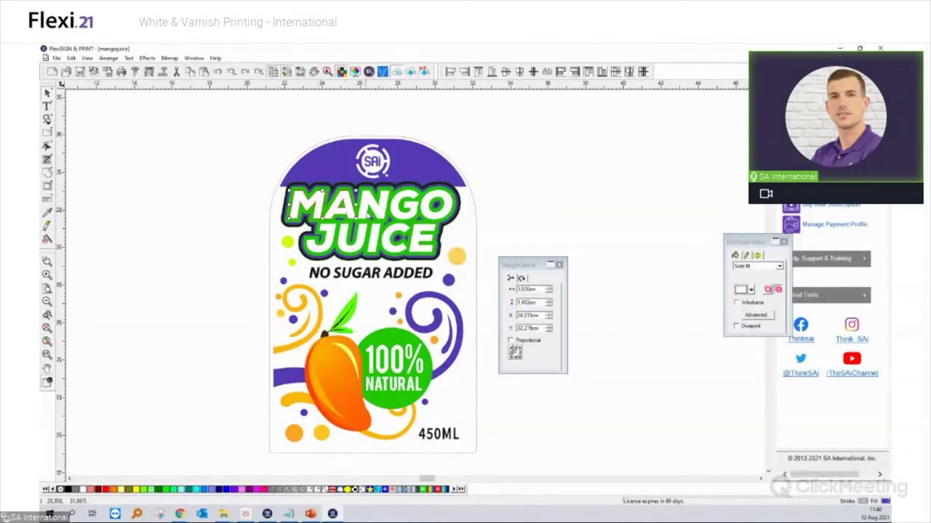
pyautogui.keyDown('shift'); pyautogui.click(367, 208); pyautogui.keyUp('shift')
pyautogui.keyDown('shift'); pyautogui.click(407, 205); pyautogui.keyUp('shift')
pyautogui.keyDown('shift'); pyautogui.click(436, 206); pyautogui.keyUp('shift')
pyautogui.keyDown('shift'); pyautogui.click(419, 237); pyautogui.keyUp('shift')
pyautogui.keyDown('shift'); pyautogui.click(401, 247); pyautogui.keyUp('shift')
pyautogui.keyDown('shift'); pyautogui.click(380, 251); pyautogui.keyUp('shift')
pyautogui.keyDown('shift'); pyautogui.click(354, 247); pyautogui.keyUp('shift')
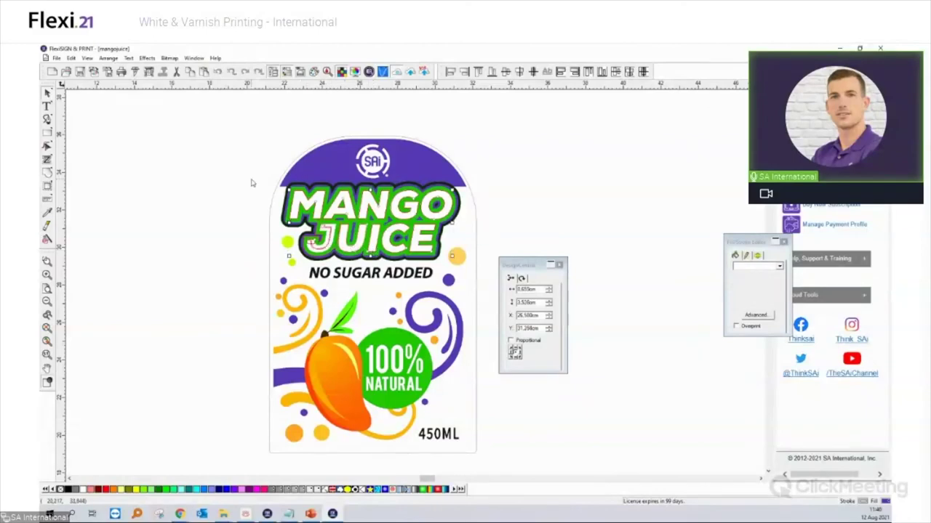
pyautogui.click(229, 118)
# - Select the white MANGO JUICE lettering again and apply the Rectangle Finisher effect to it
pyautogui.click(329, 212)
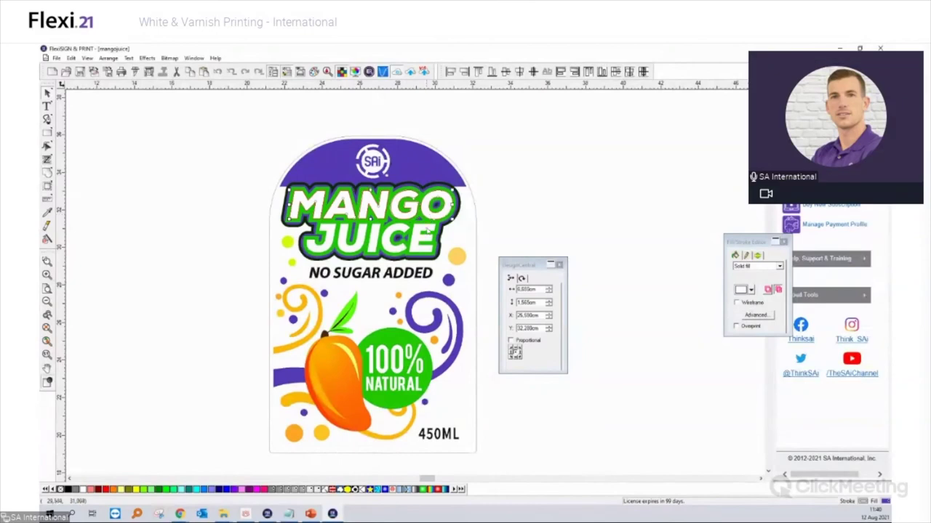
pyautogui.click(418, 234)
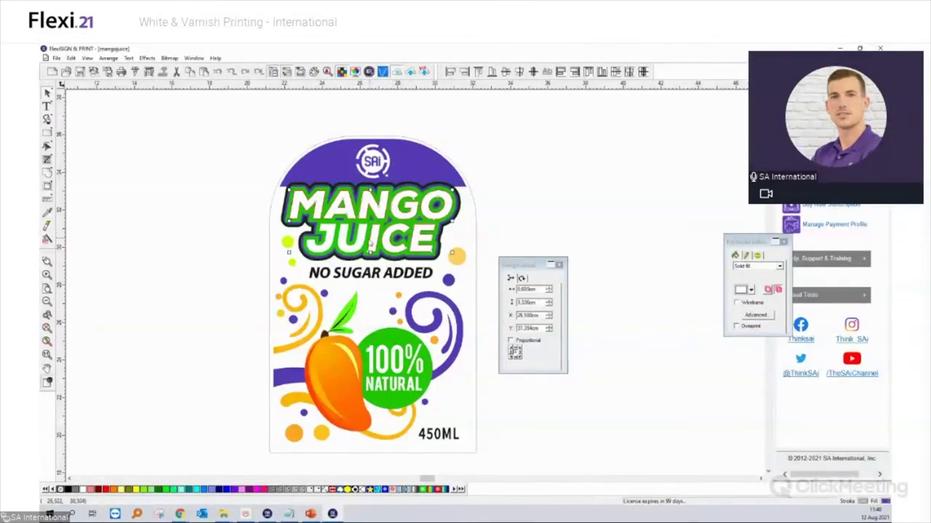
pyautogui.click(147, 58)
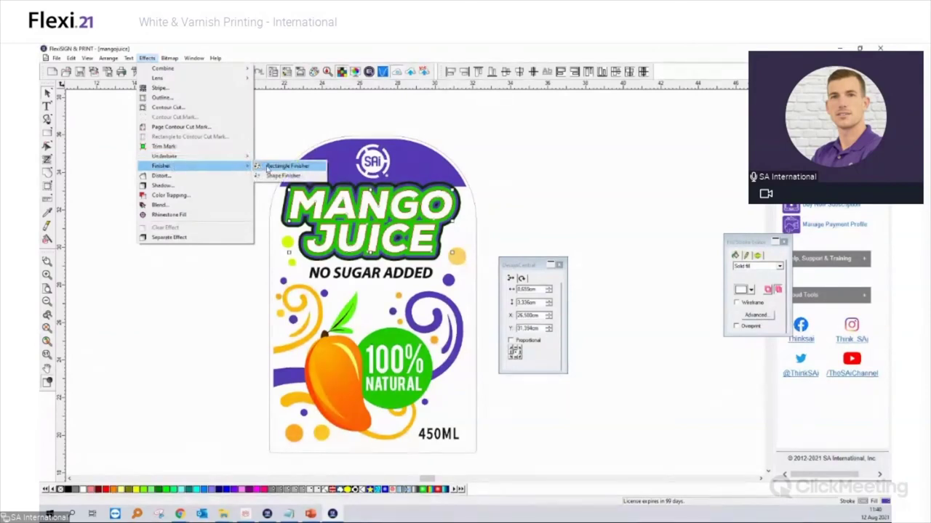
pyautogui.click(266, 169)
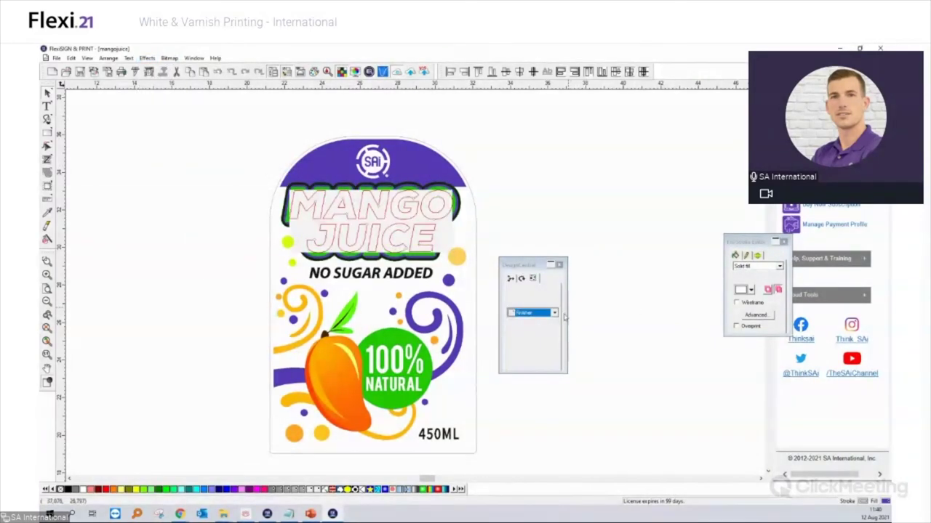
# - Check the overprint commands for the finisher lettering and clear its Rectangle Finisher effect
pyautogui.click(405, 223)
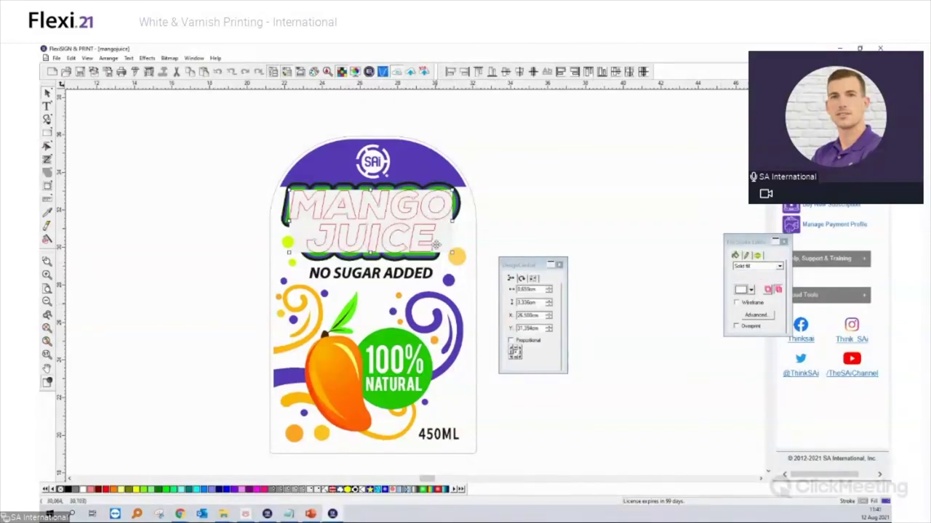
pyautogui.rightClick(437, 235)
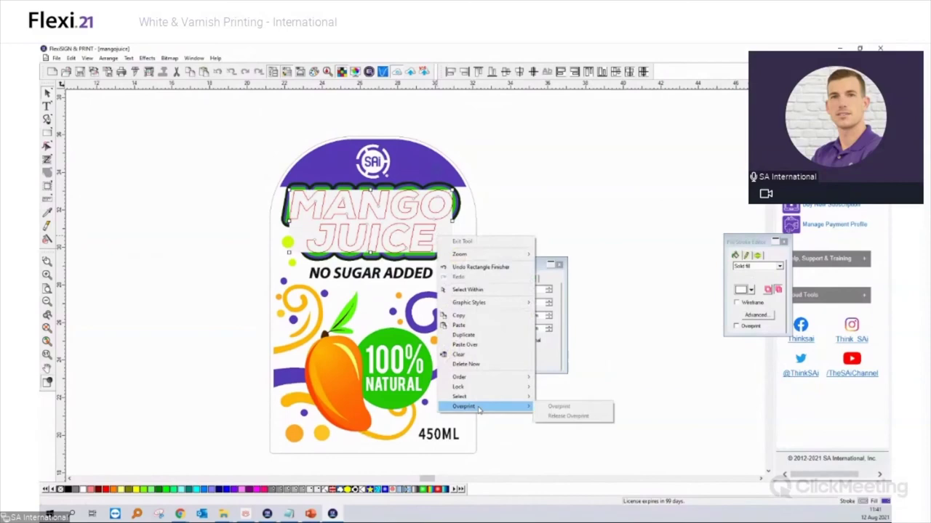
pyautogui.click(128, 58)
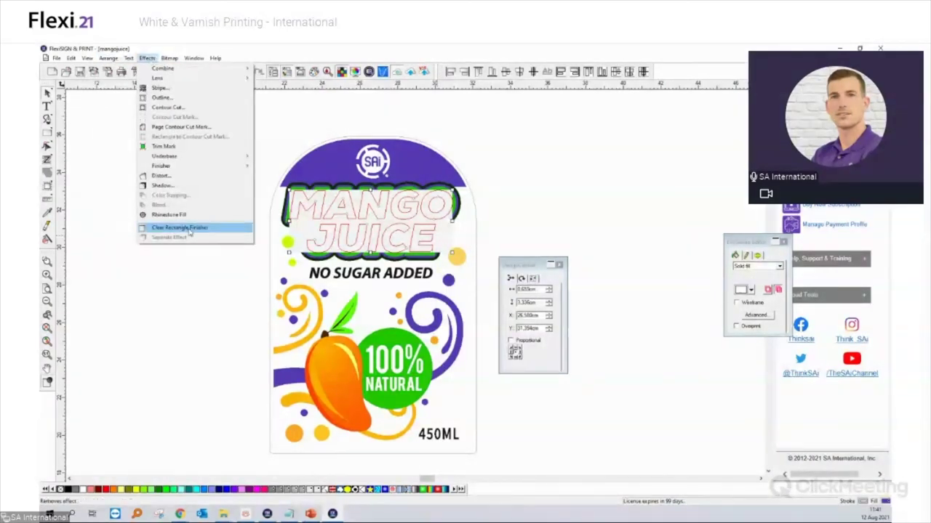
pyautogui.click(178, 229)
# - Fill the white letters of MANGO with the Finisher spot color and turn on overprint for them
pyautogui.click(314, 208)
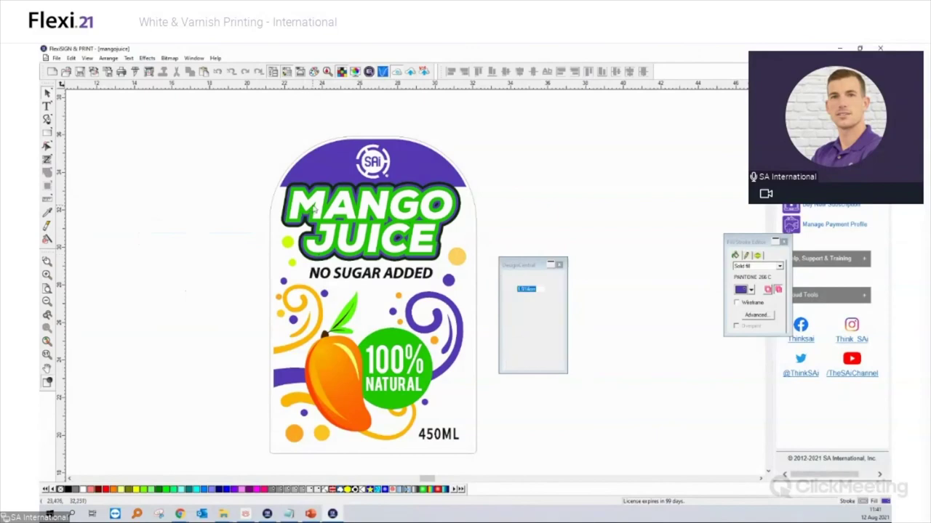
pyautogui.keyDown('shift'); pyautogui.click(375, 215); pyautogui.keyUp('shift')
pyautogui.keyDown('shift'); pyautogui.click(407, 215); pyautogui.keyUp('shift')
pyautogui.keyDown('shift'); pyautogui.click(431, 215); pyautogui.keyUp('shift')
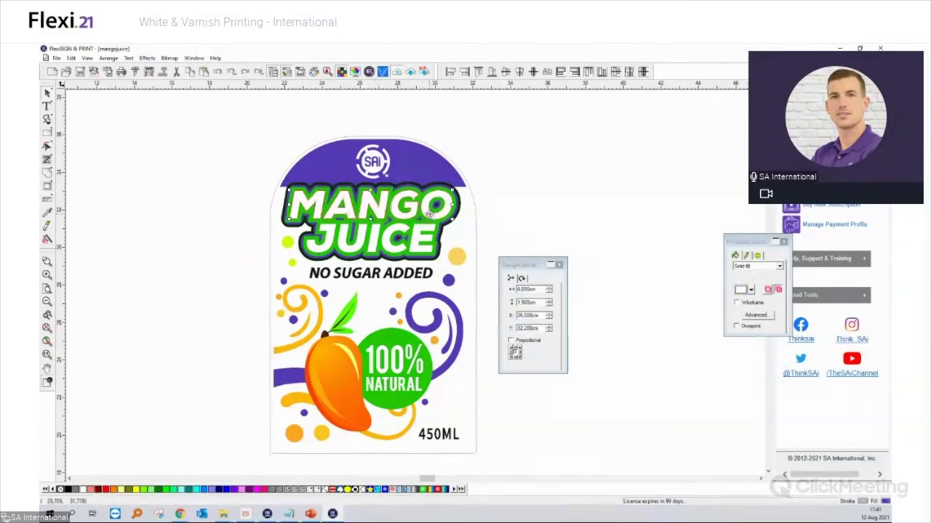
pyautogui.click(318, 493)
pyautogui.moveTo(758, 244); pyautogui.dragTo(660, 303)
pyautogui.click(638, 387)
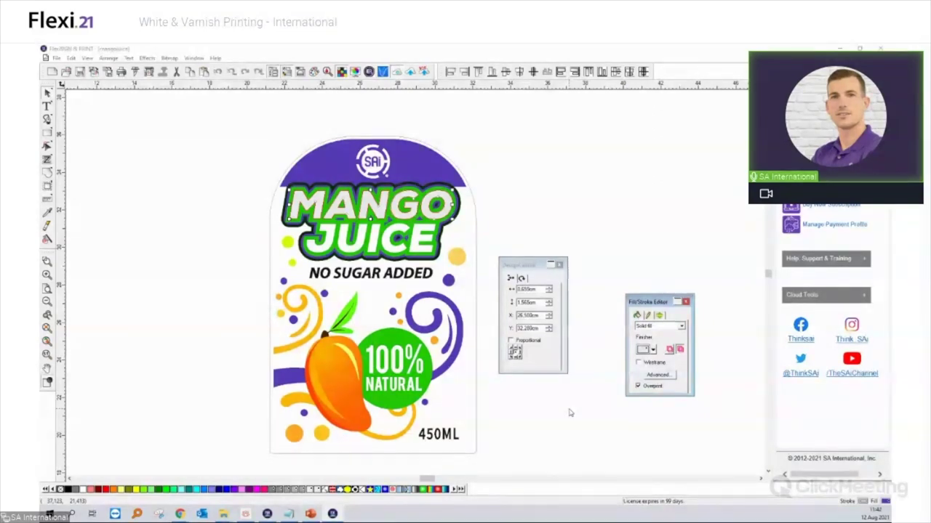
# - Deselect the lettering and move the DesignCentral and Fill/Stroke Editor palettes clear of the label
pyautogui.click(570, 413)
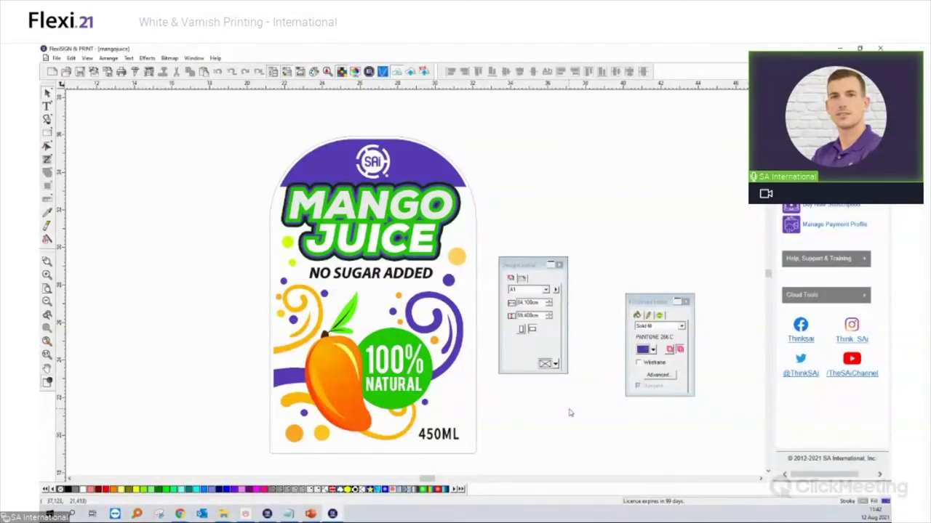
pyautogui.scroll(-2, 539, 418)
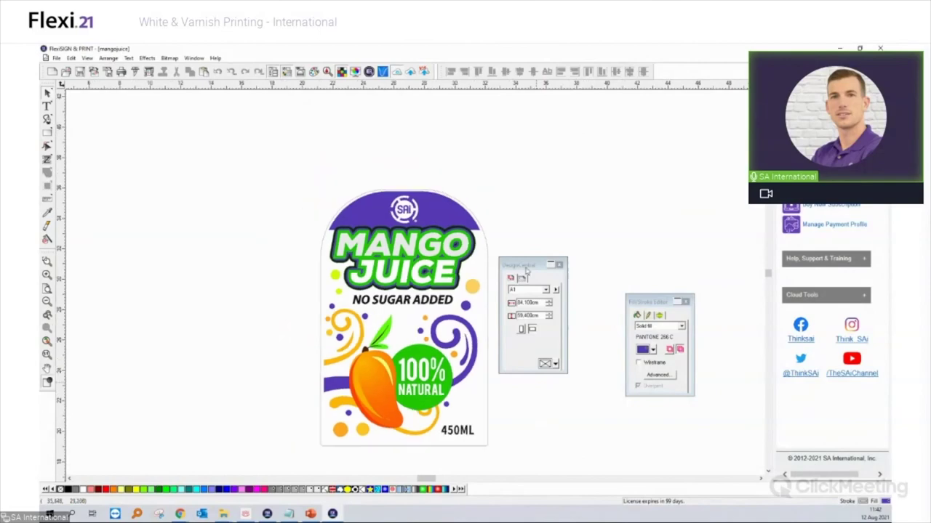
pyautogui.moveTo(523, 266); pyautogui.dragTo(633, 164)
pyautogui.moveTo(633, 304); pyautogui.dragTo(622, 290)
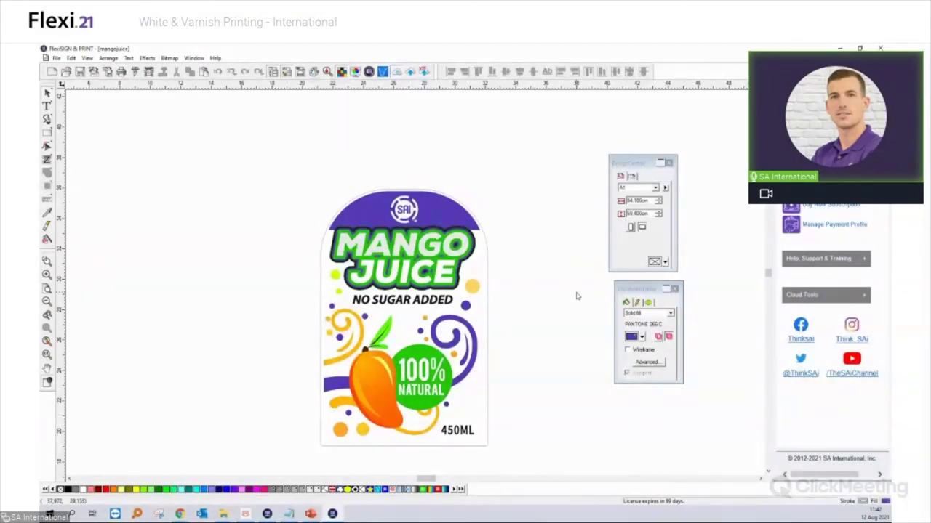
pyautogui.scroll(-2, 576, 296)
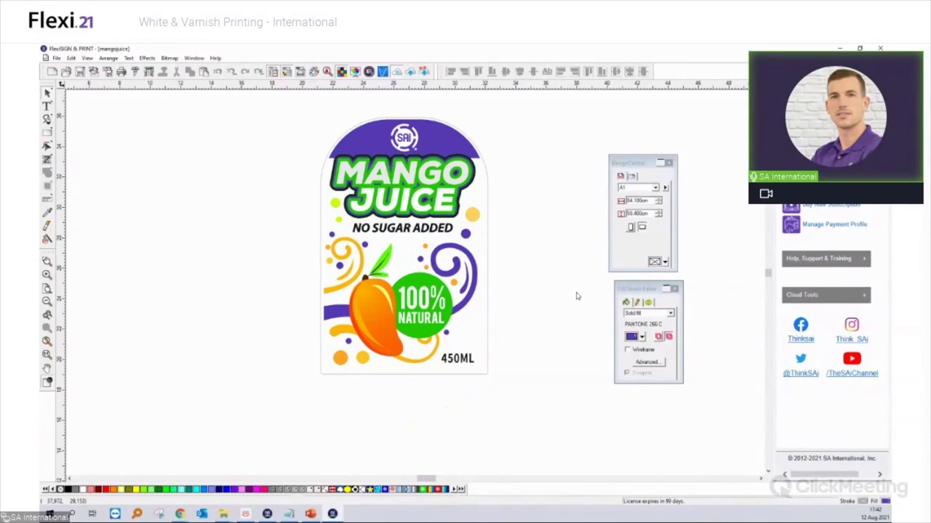
pyautogui.scroll(2, 577, 296)
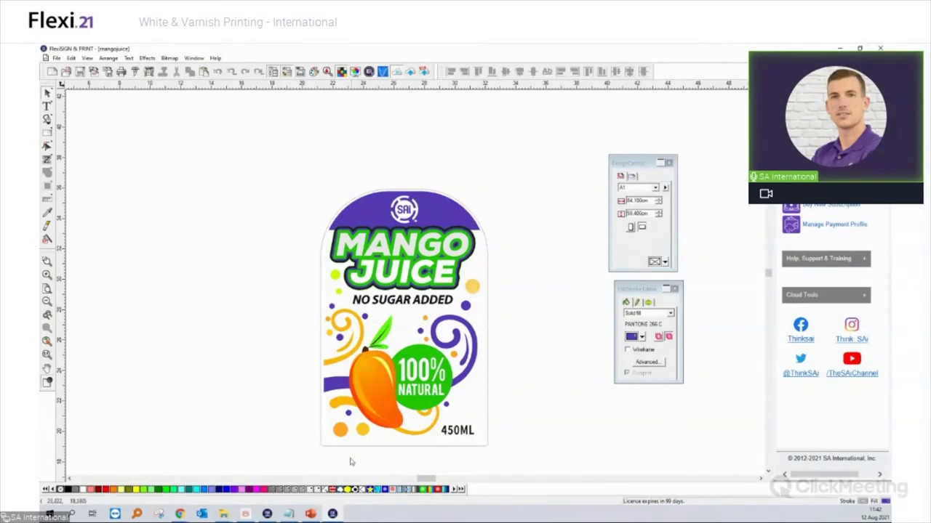
# - Switch to Production Manager and set the White 1 channel curve of img-04.jpg to 80% output at 100% input
pyautogui.click(289, 514)
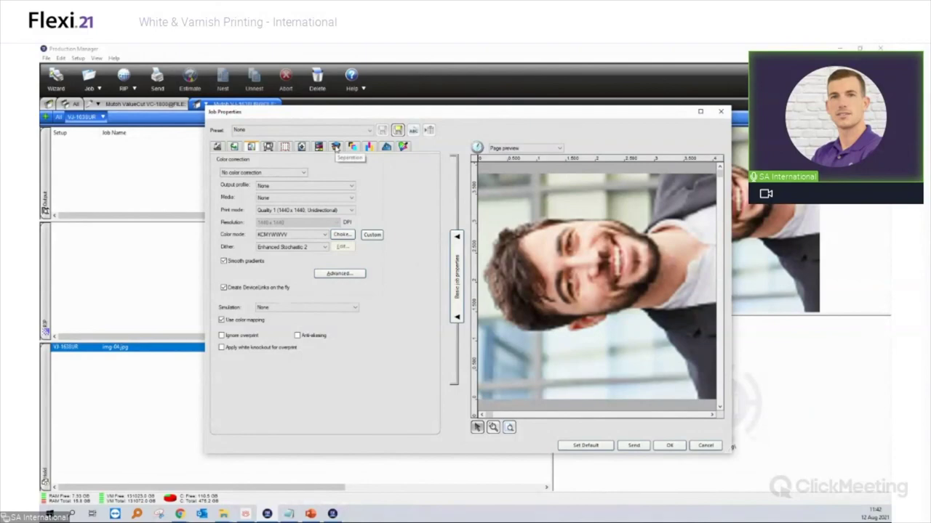
pyautogui.click(320, 146)
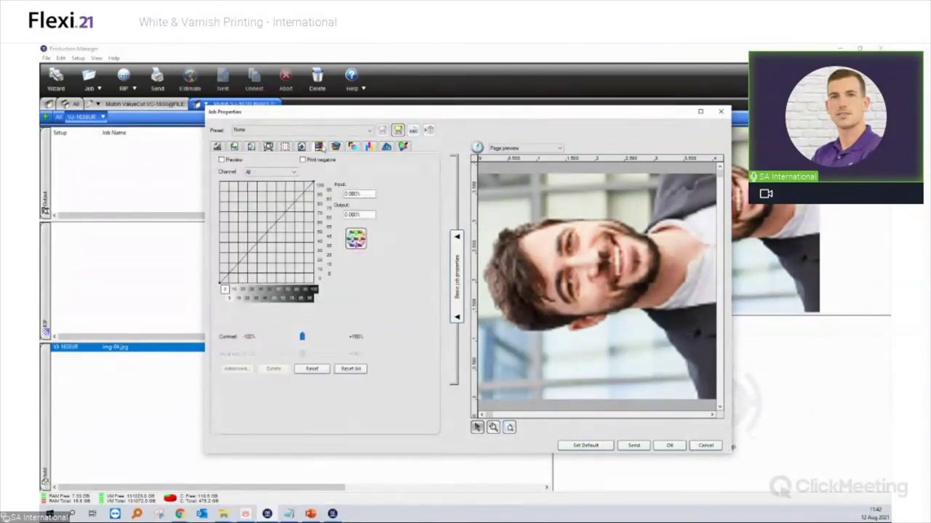
pyautogui.click(282, 171)
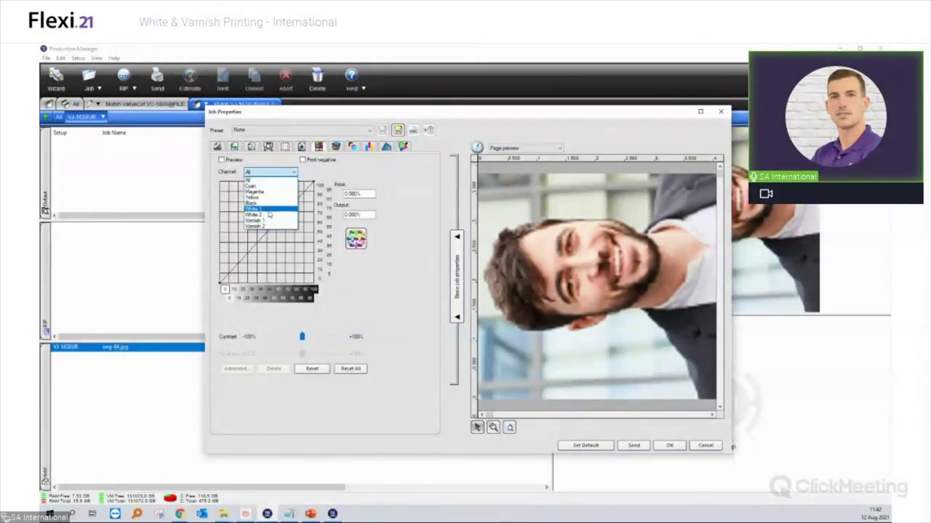
pyautogui.click(277, 219)
pyautogui.click(305, 195)
pyautogui.write('100')
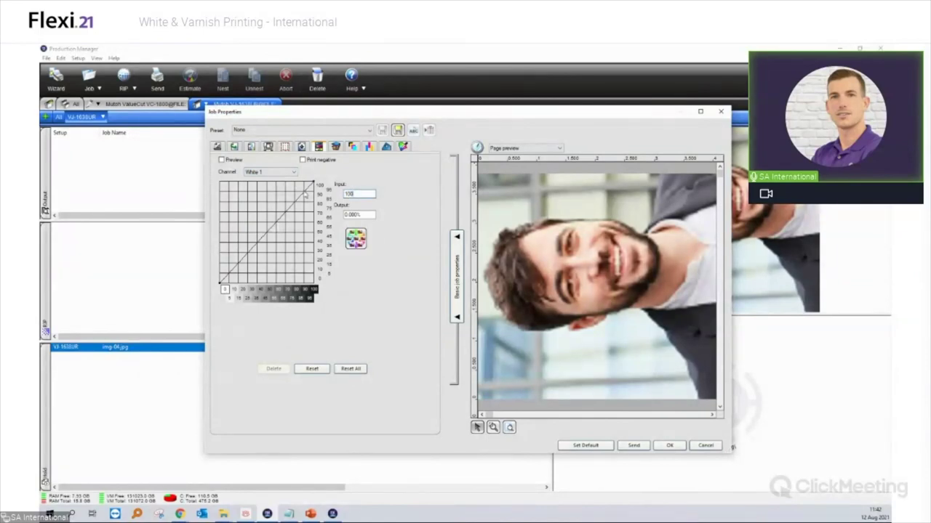
pyautogui.press('Return')
pyautogui.moveTo(375, 215); pyautogui.dragTo(329, 215)
pyautogui.write('80')
pyautogui.press('Return')
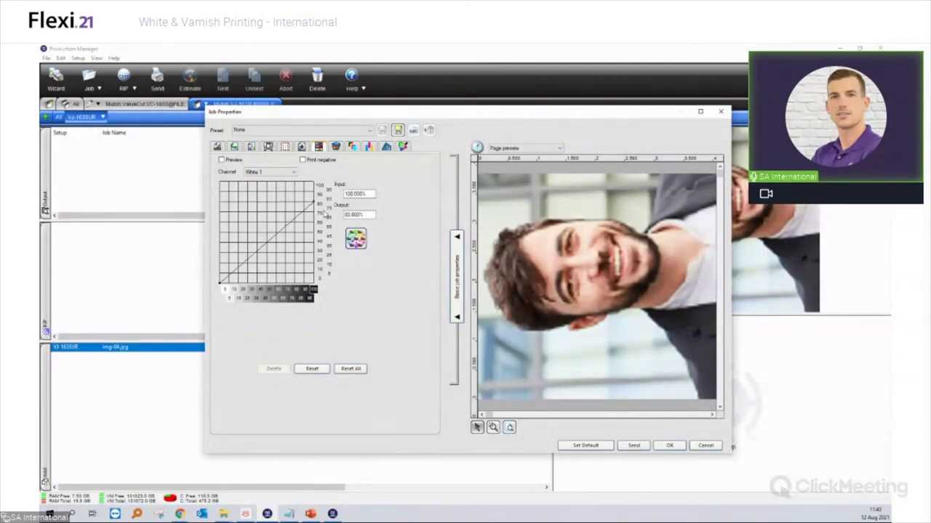
# - Turn on the preview of the White 1 curve adjustment and close the job properties without saving
pyautogui.click(232, 160)
pyautogui.click(234, 161)
pyautogui.click(236, 160)
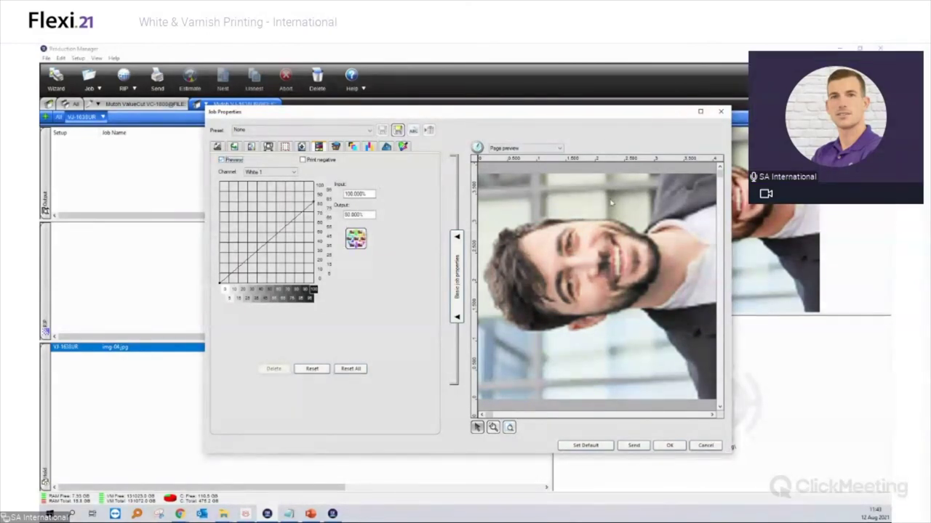
pyautogui.click(720, 111)
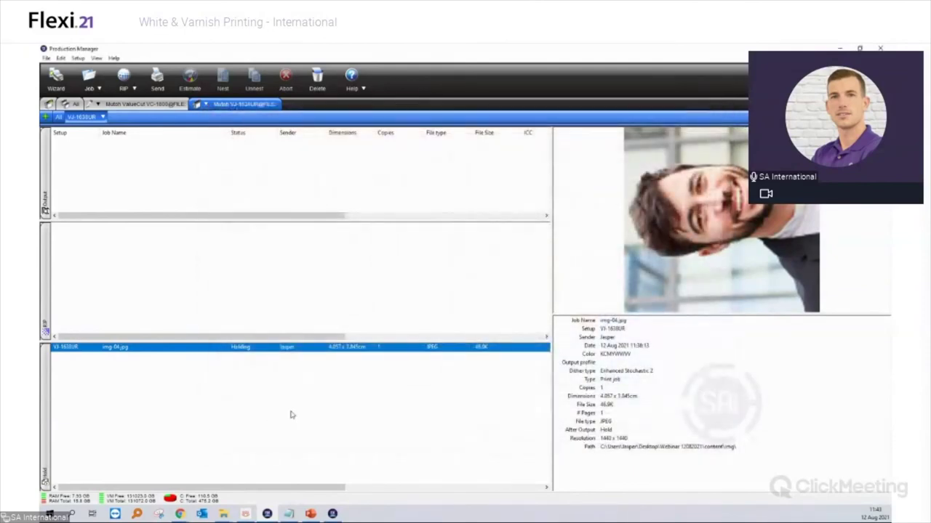
pyautogui.click(290, 415)
pyautogui.click(315, 354)
pyautogui.click(314, 376)
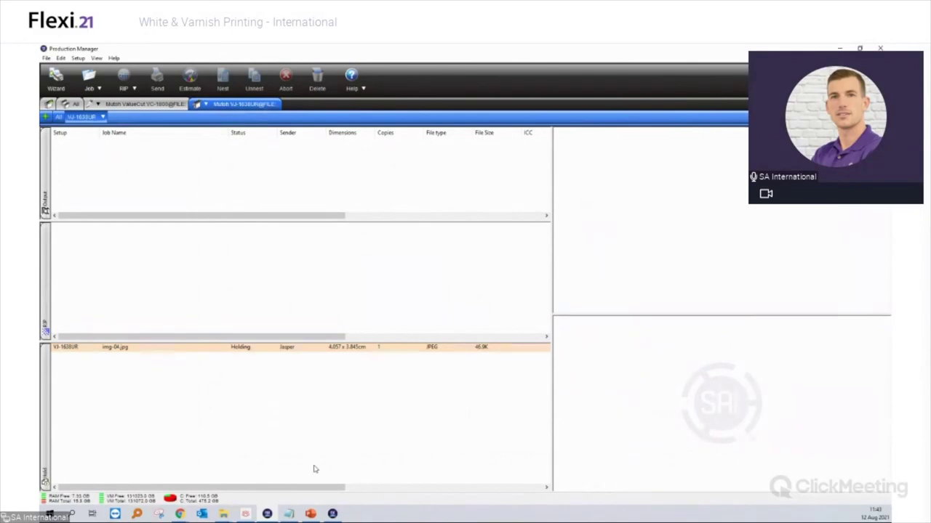
pyautogui.click(332, 514)
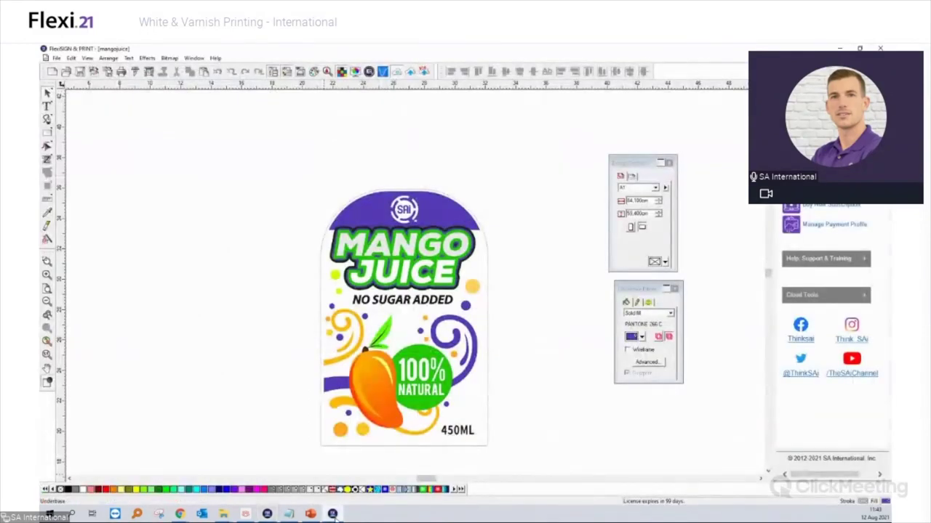
pyautogui.click(333, 514)
pyautogui.moveTo(179, 514)
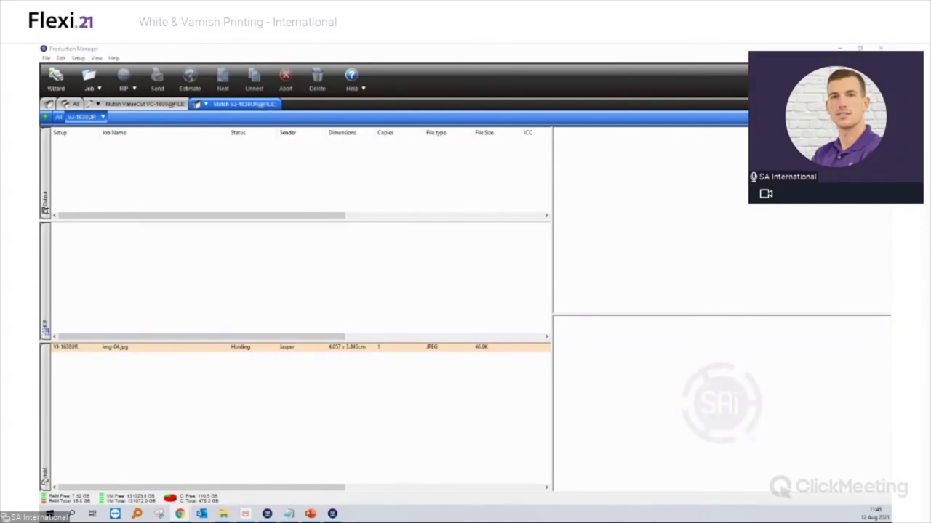
pyautogui.click(310, 514)
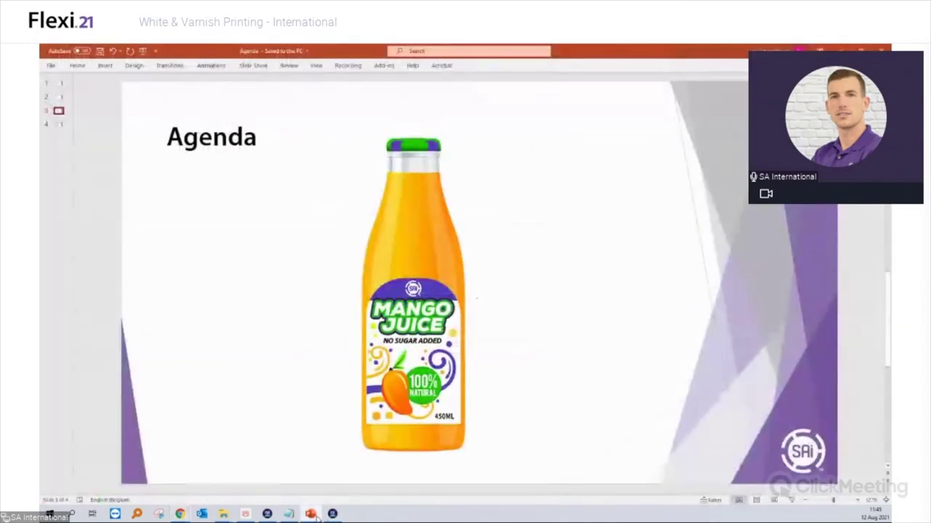
pyautogui.click(311, 514)
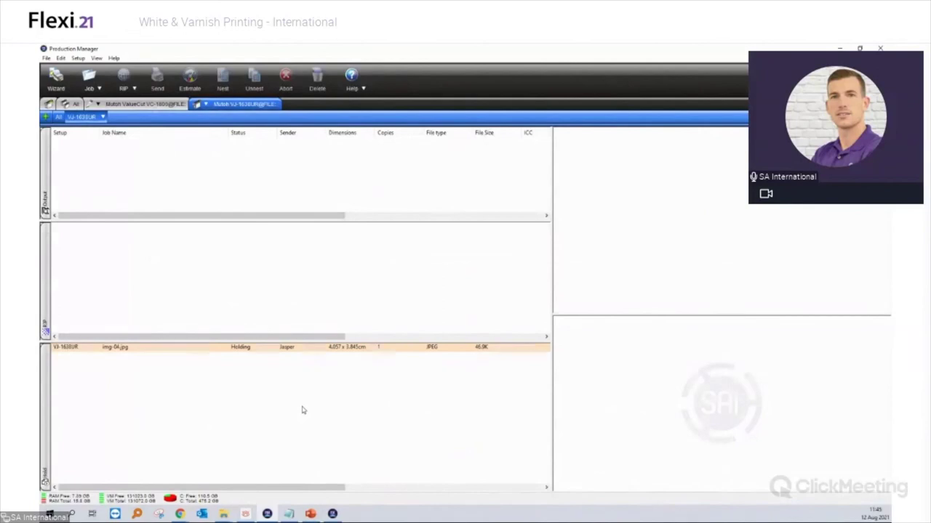
pyautogui.click(247, 350)
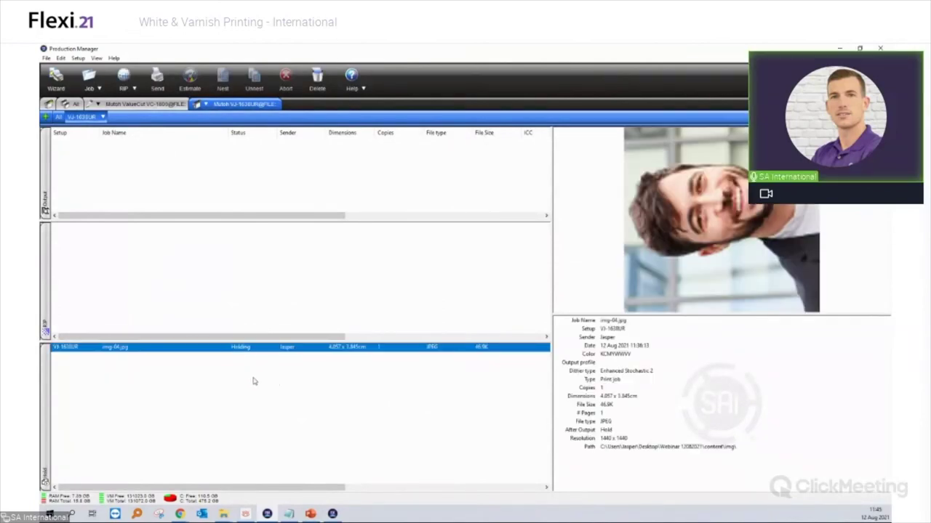
pyautogui.click(252, 377)
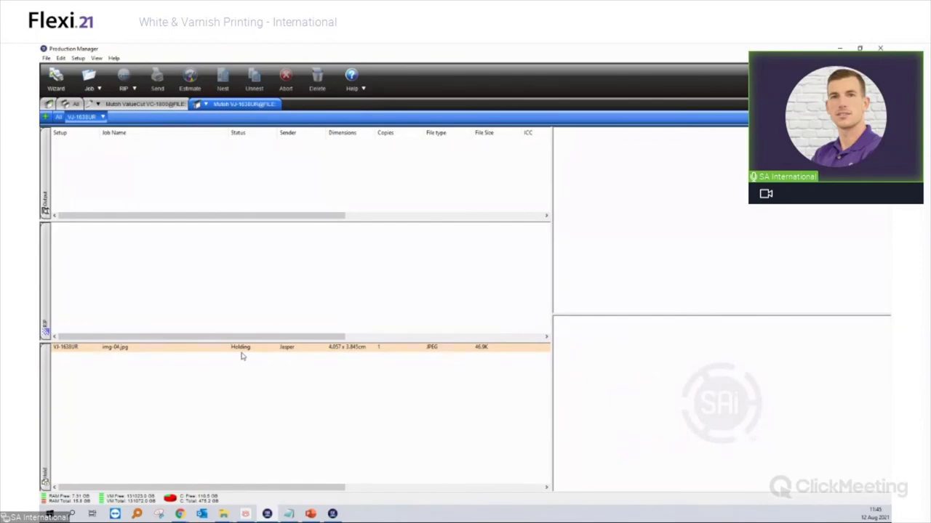
pyautogui.click(332, 514)
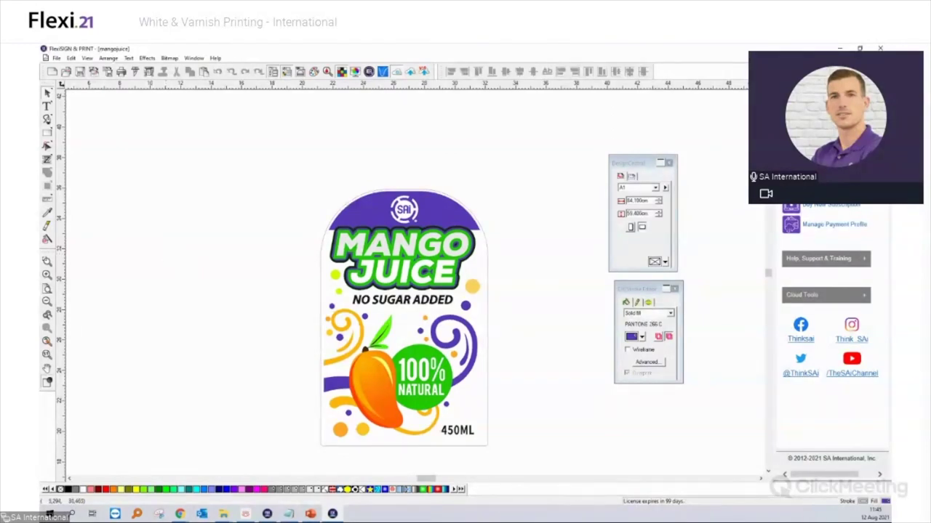
pyautogui.hotkey('alt', 'Tab')
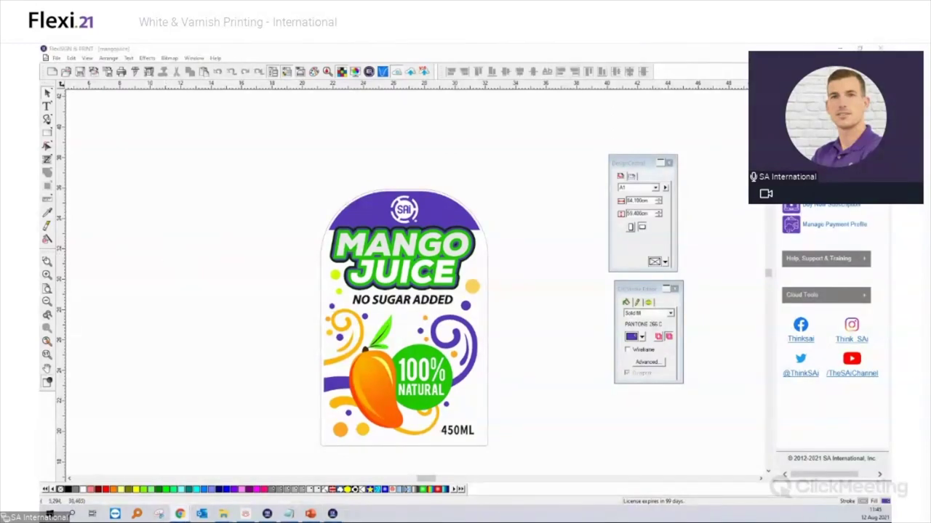